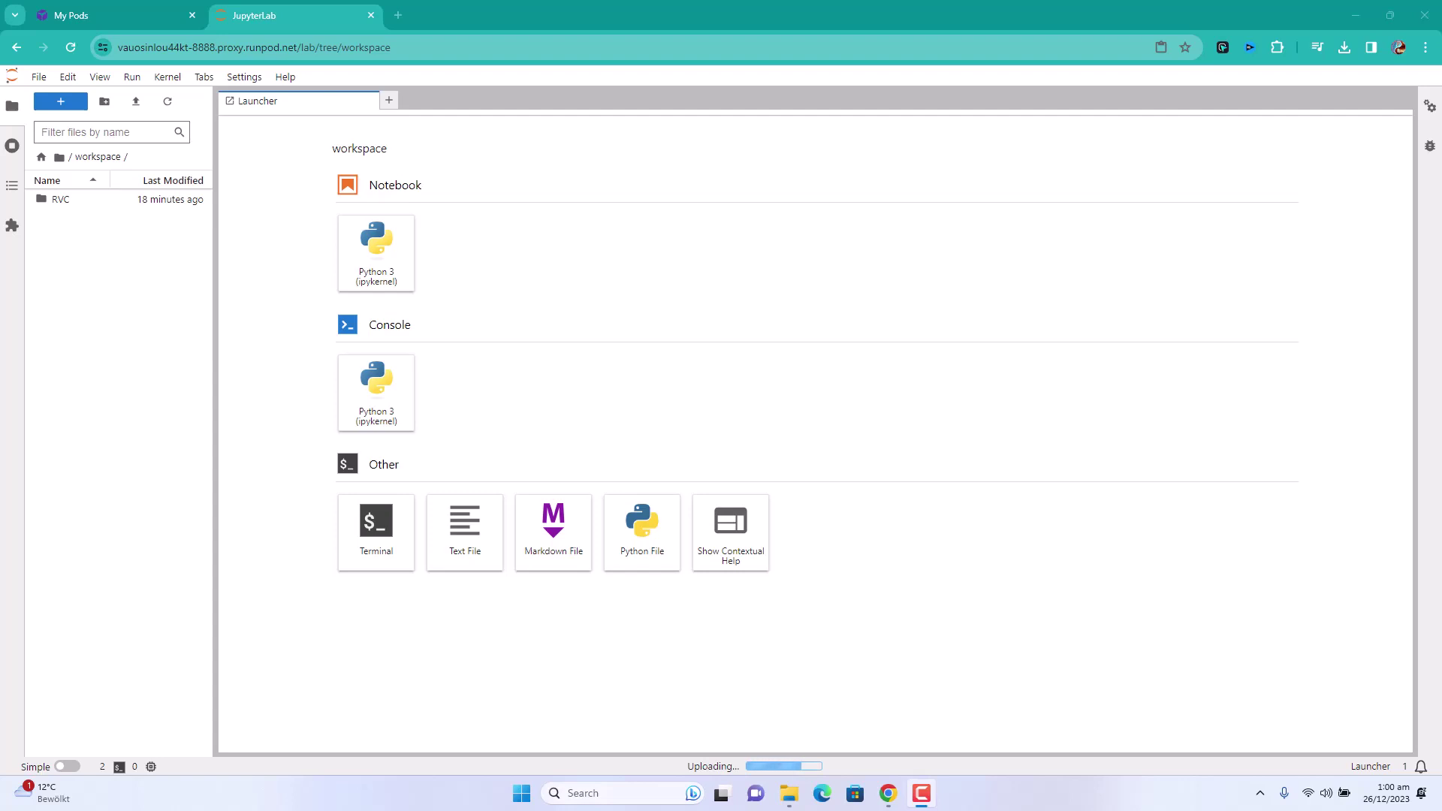
- Open a terminal in the RVC folder of the workspace and run apt update
double_click(62, 200)
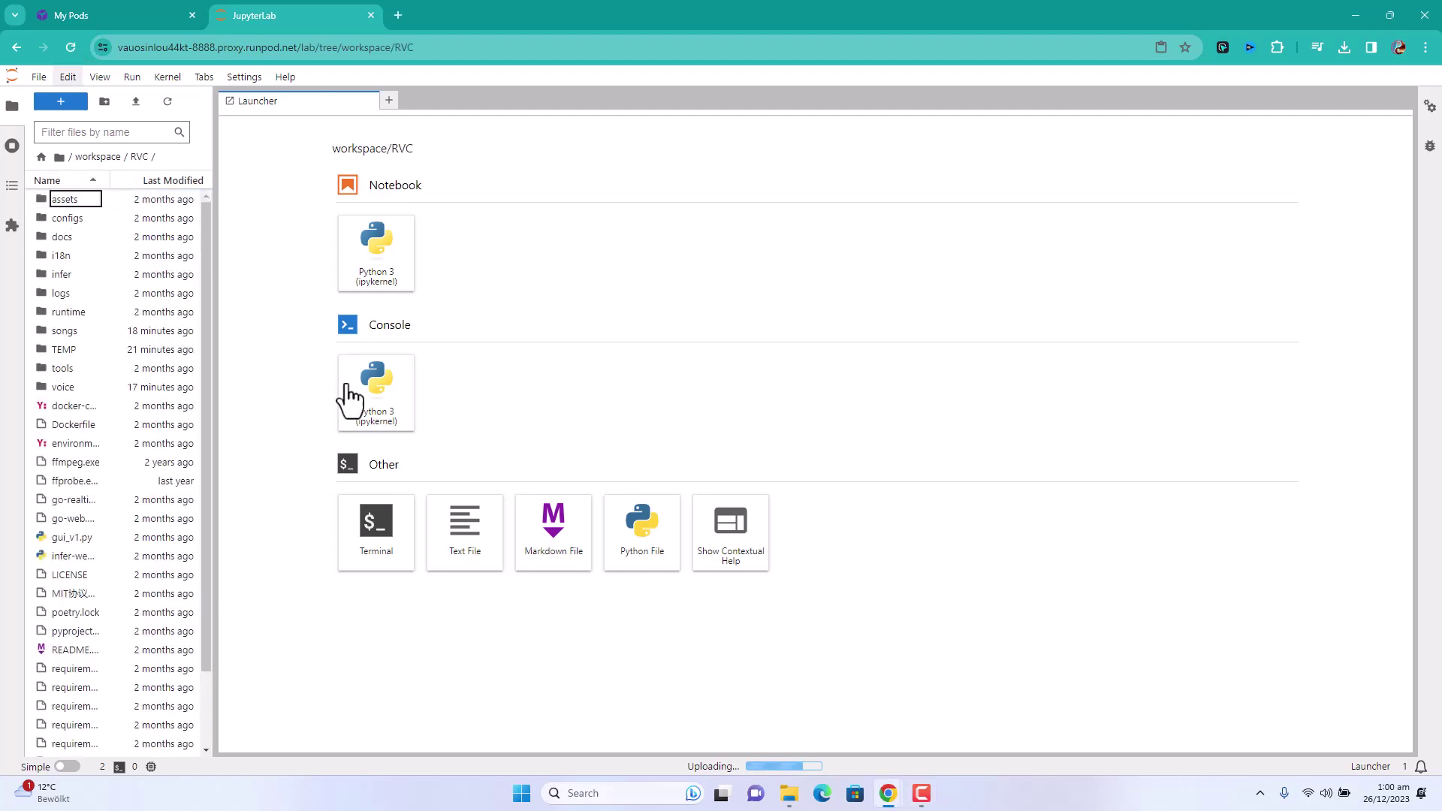
click(396, 535)
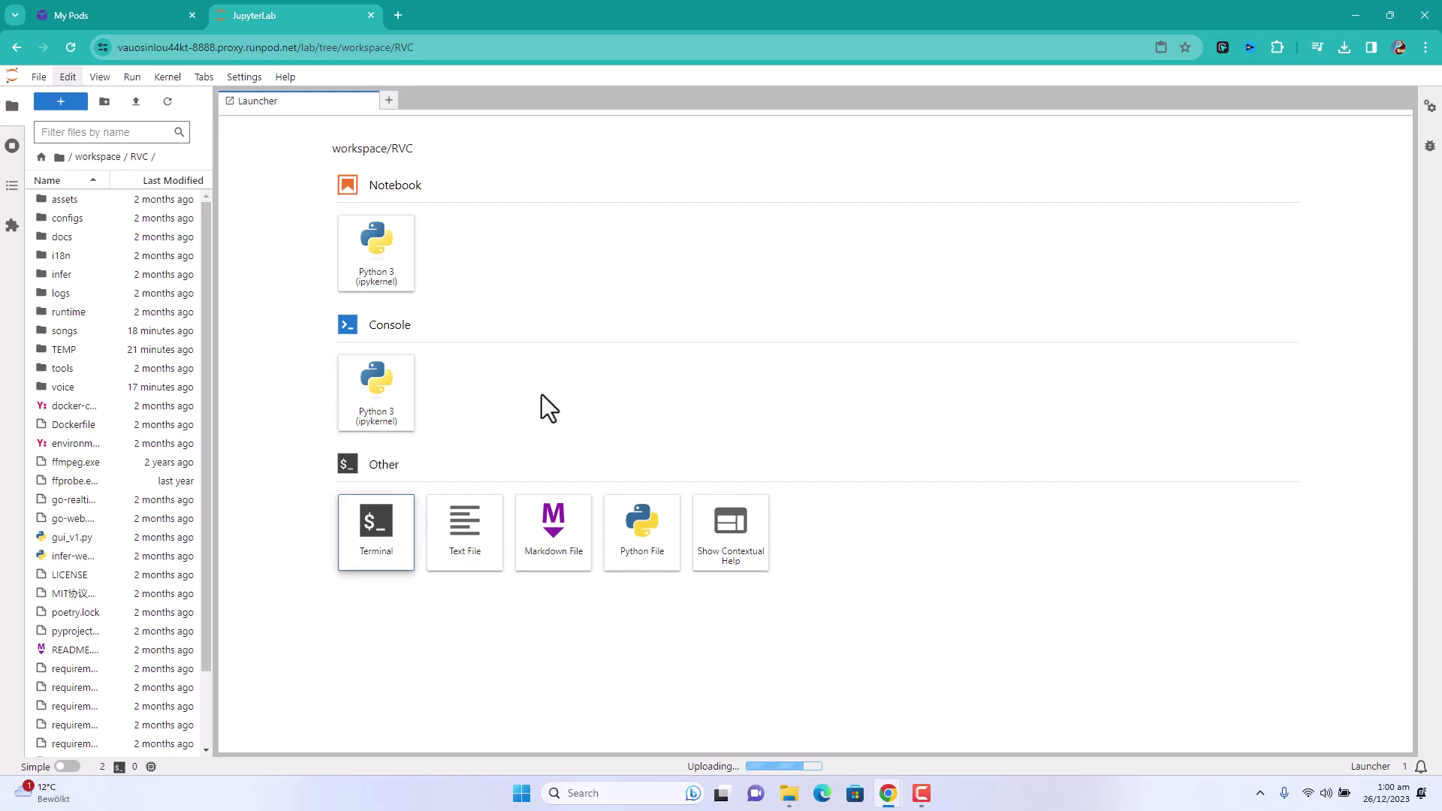
text(apt update)
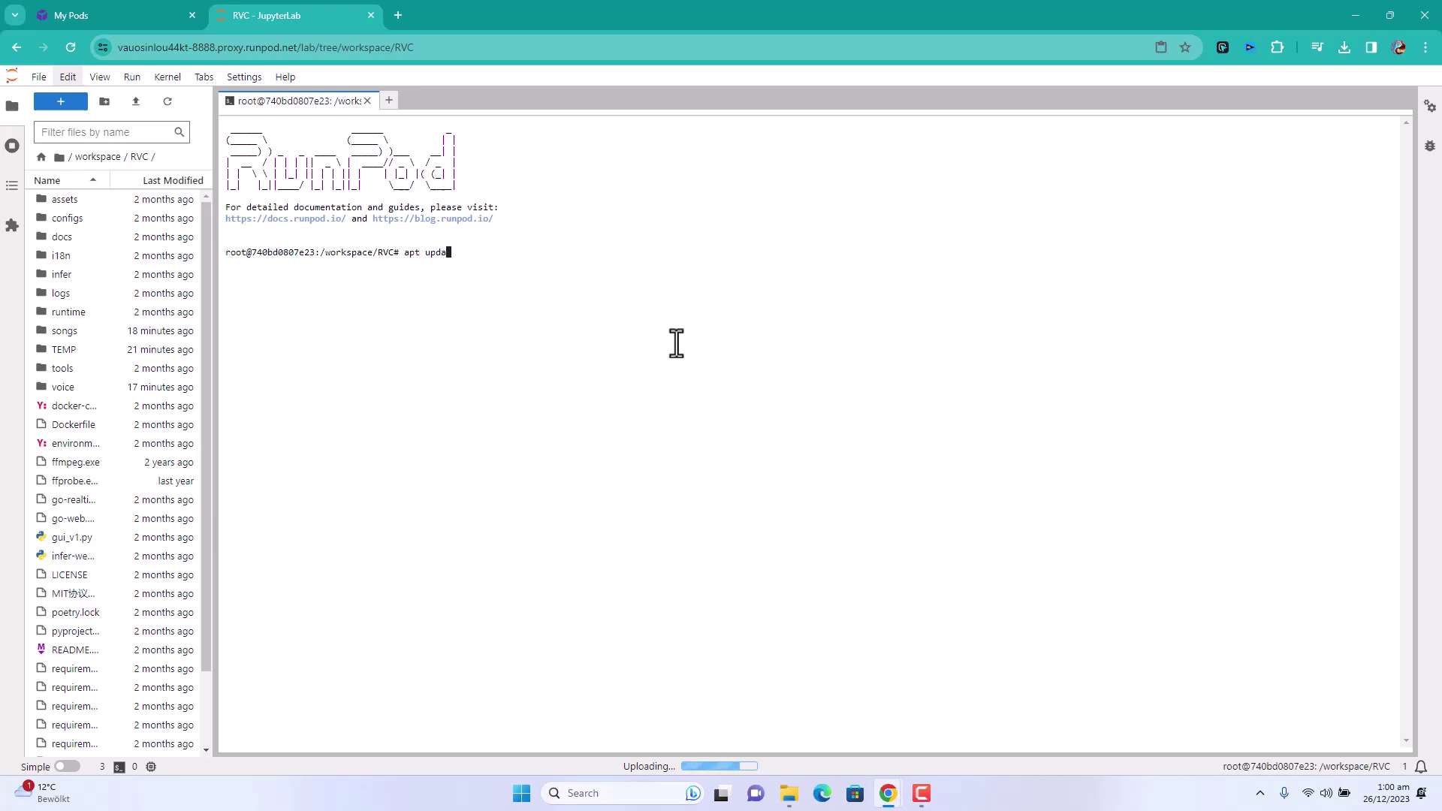
key(Return)
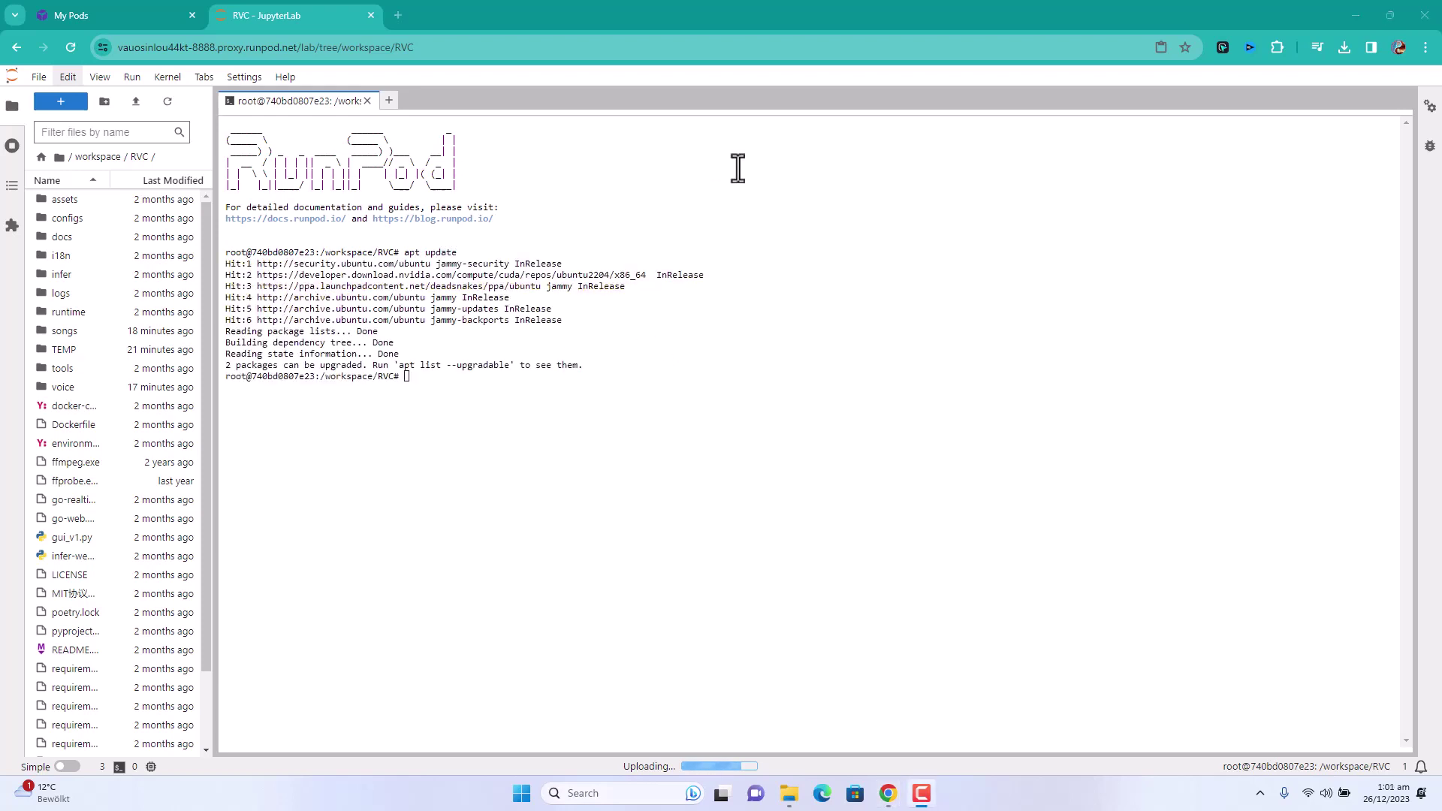
- Run apt upgrade in the terminal, and clear the screen once it finishes
click(579, 380)
text(apt)
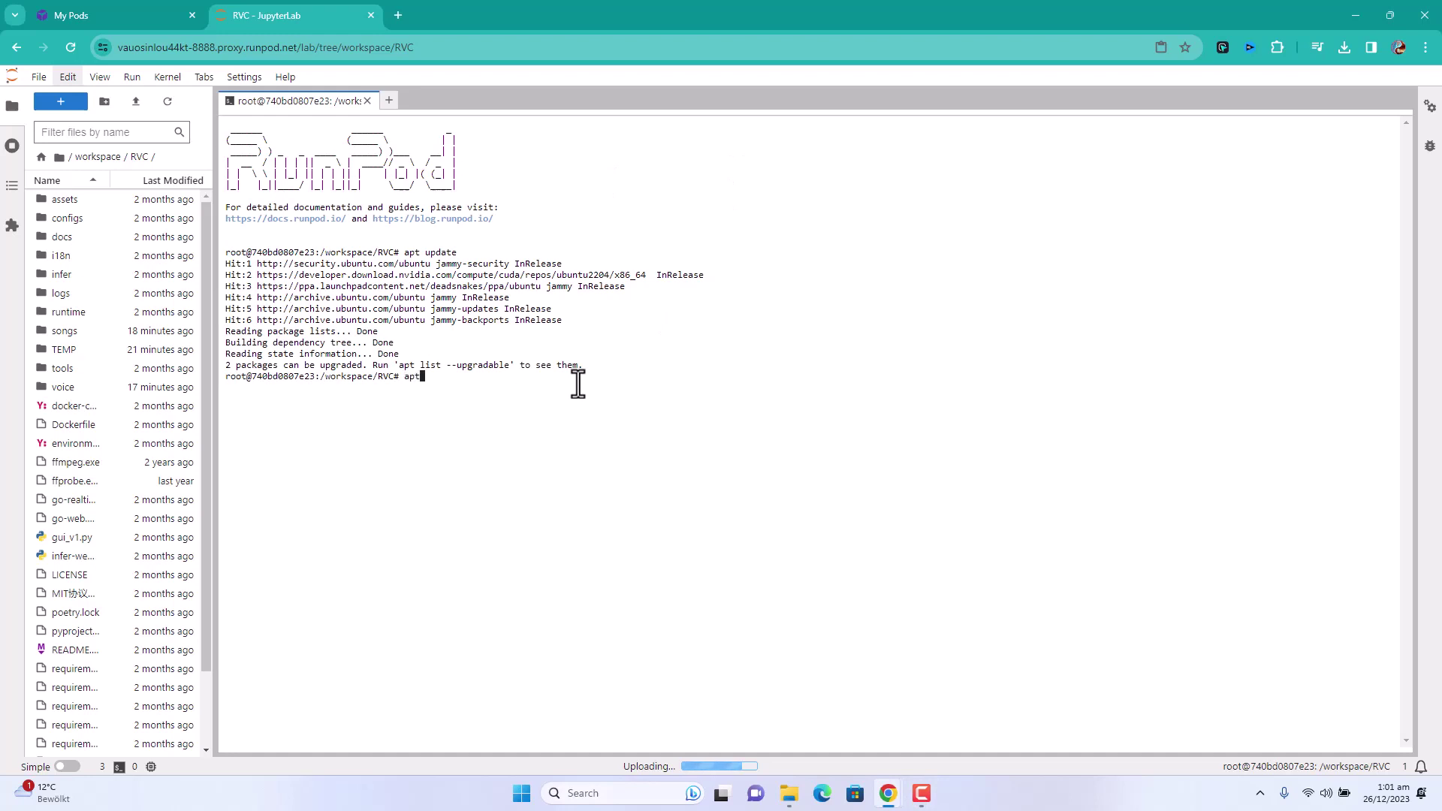
text( upgrade)
key(Return)
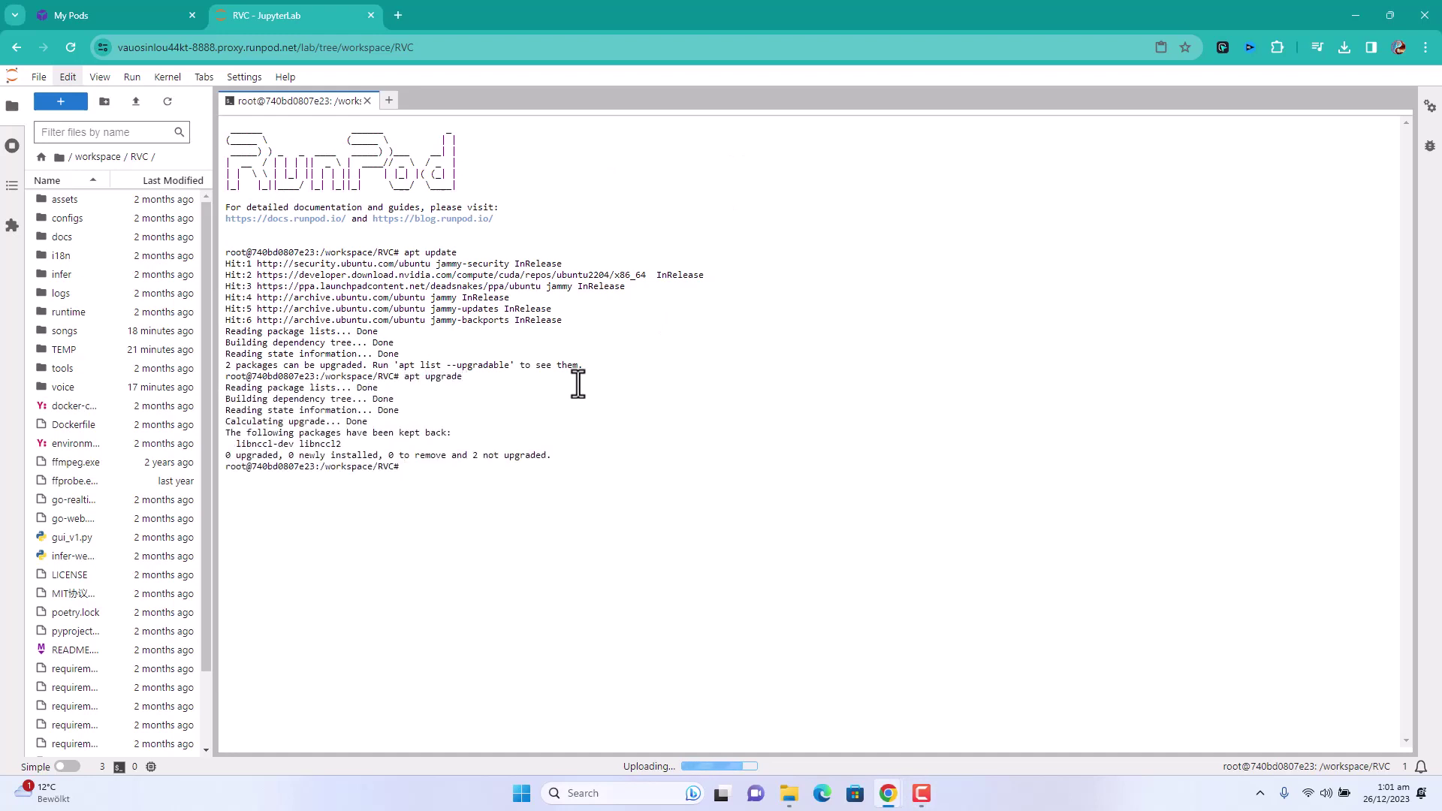
text(clear)
key(Return)
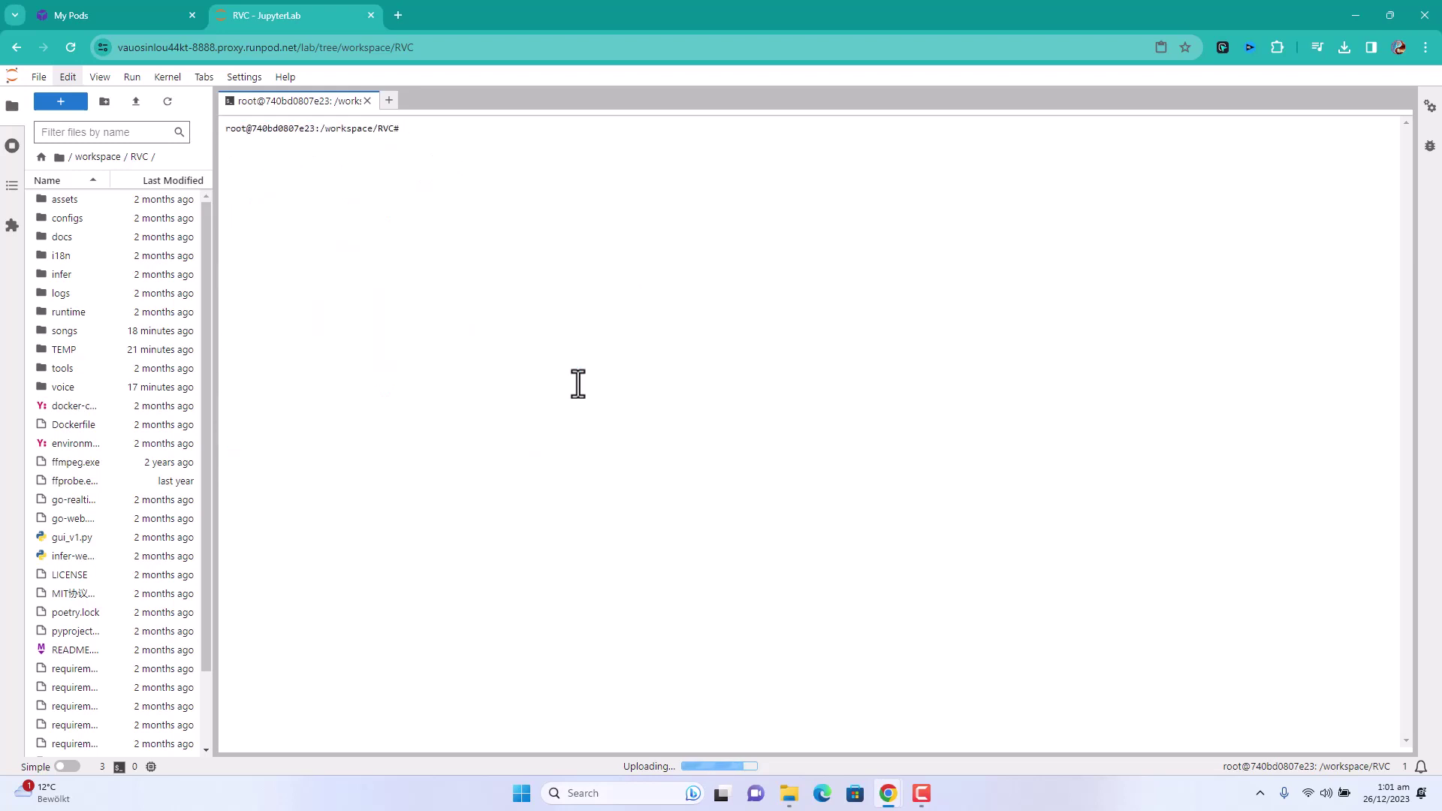
- Install the Python dependencies with pip install -r requirements.txt and clear the terminal after reviewing the output
text(pip install -0)
text( requirements.txt)
key(Return)
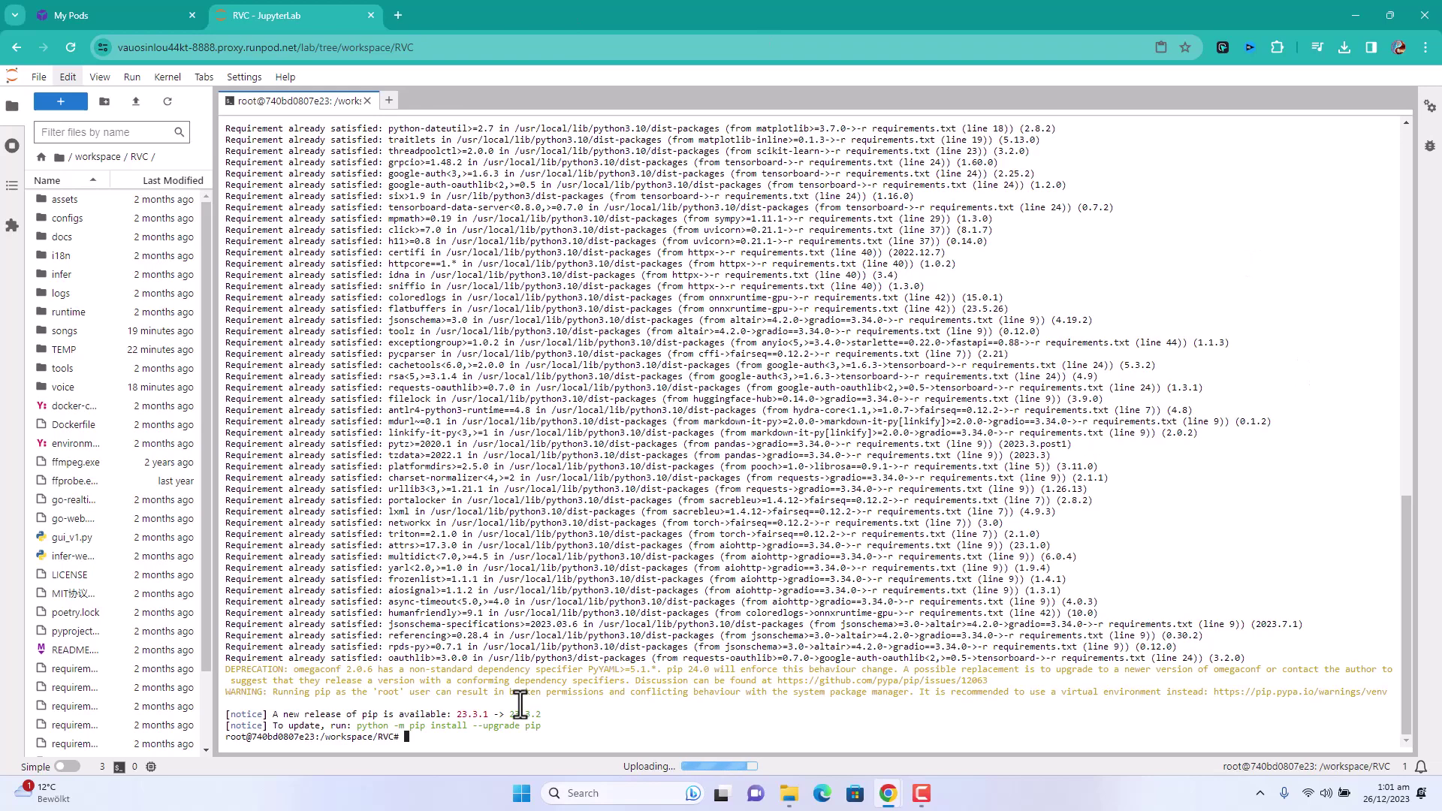
scroll(676, 589, up, 10)
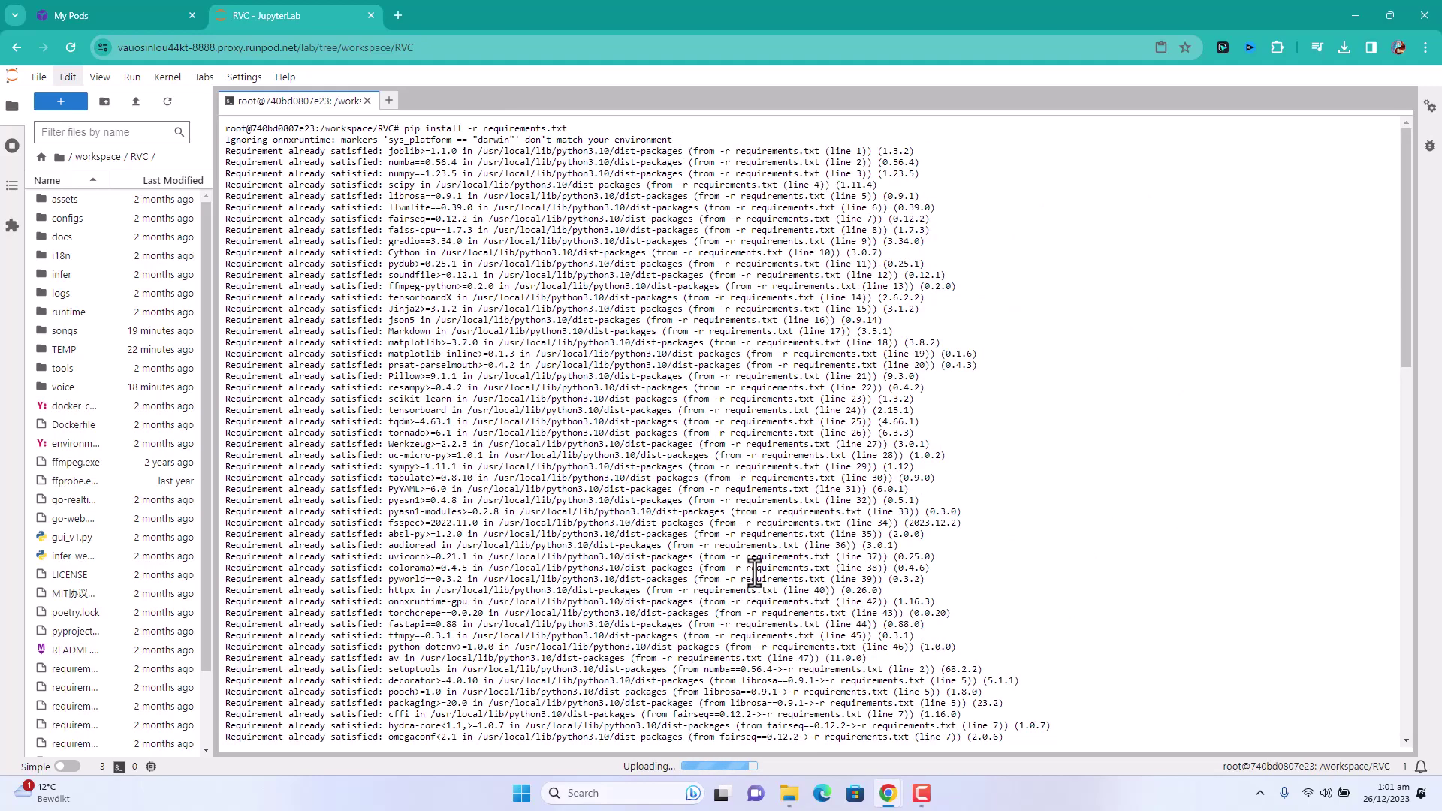
scroll(754, 574, down, 10)
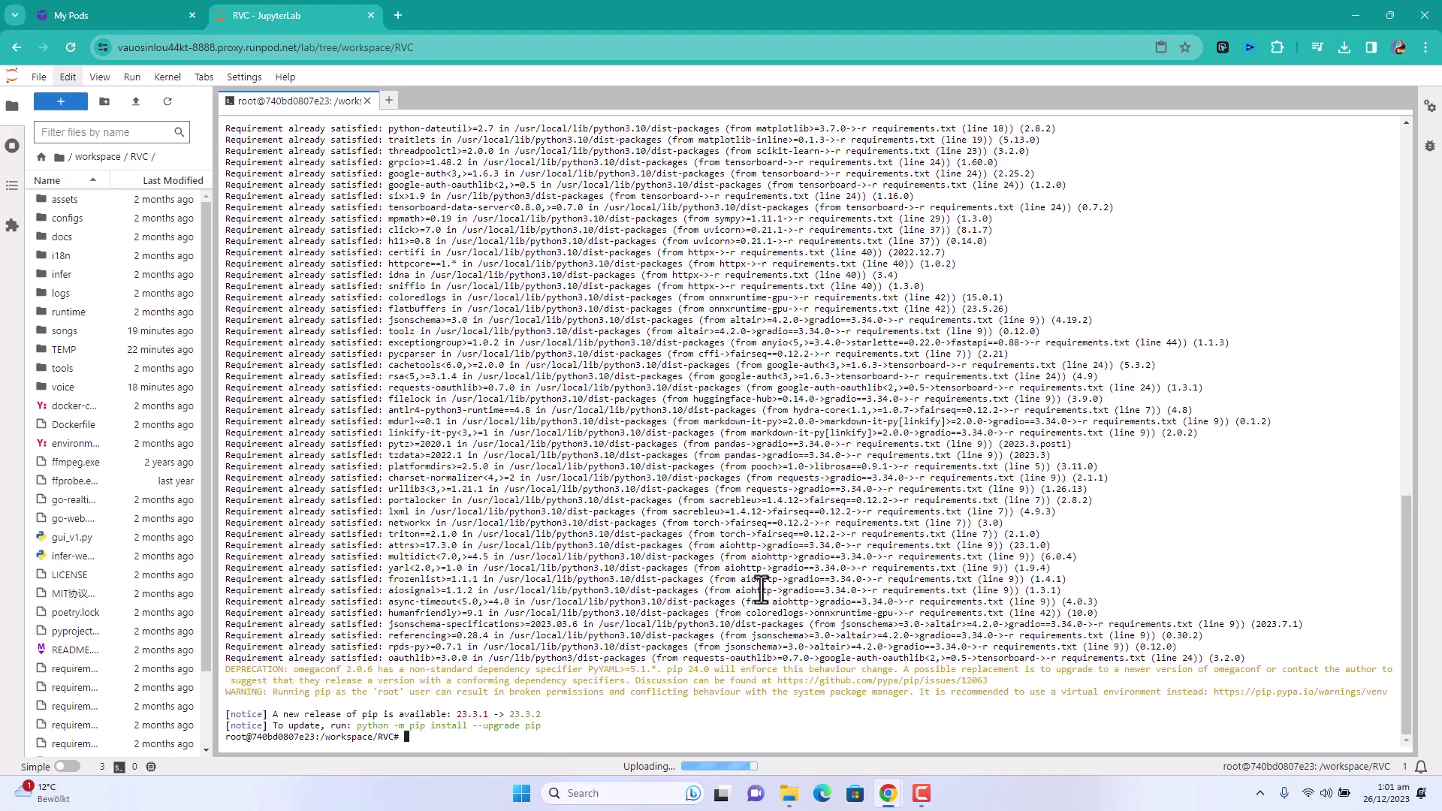
key(Return)
text(clear)
key(Return)
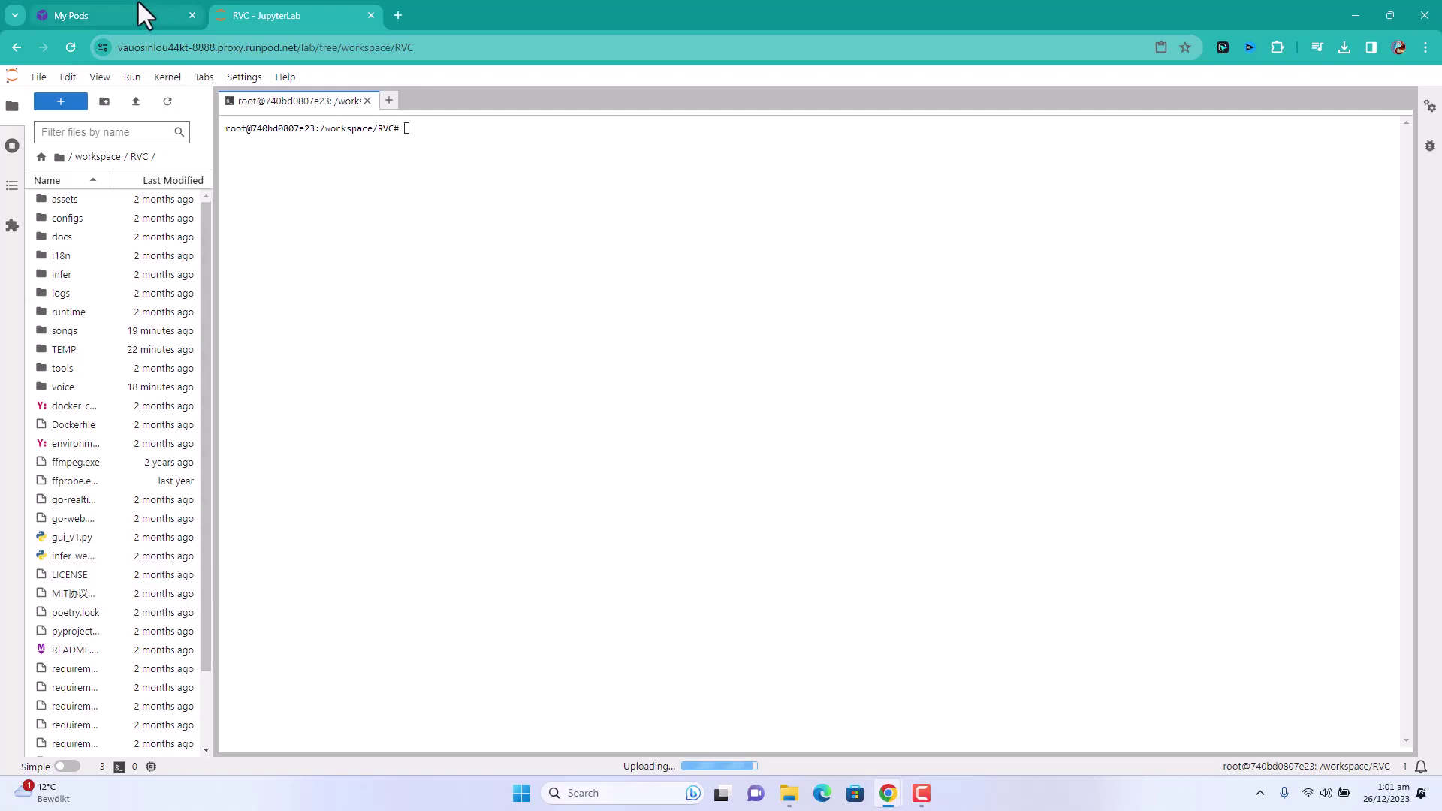
- Check the exposed HTTP ports in the RunPod pod's edit settings and close them without saving
mouse_move(138, 2)
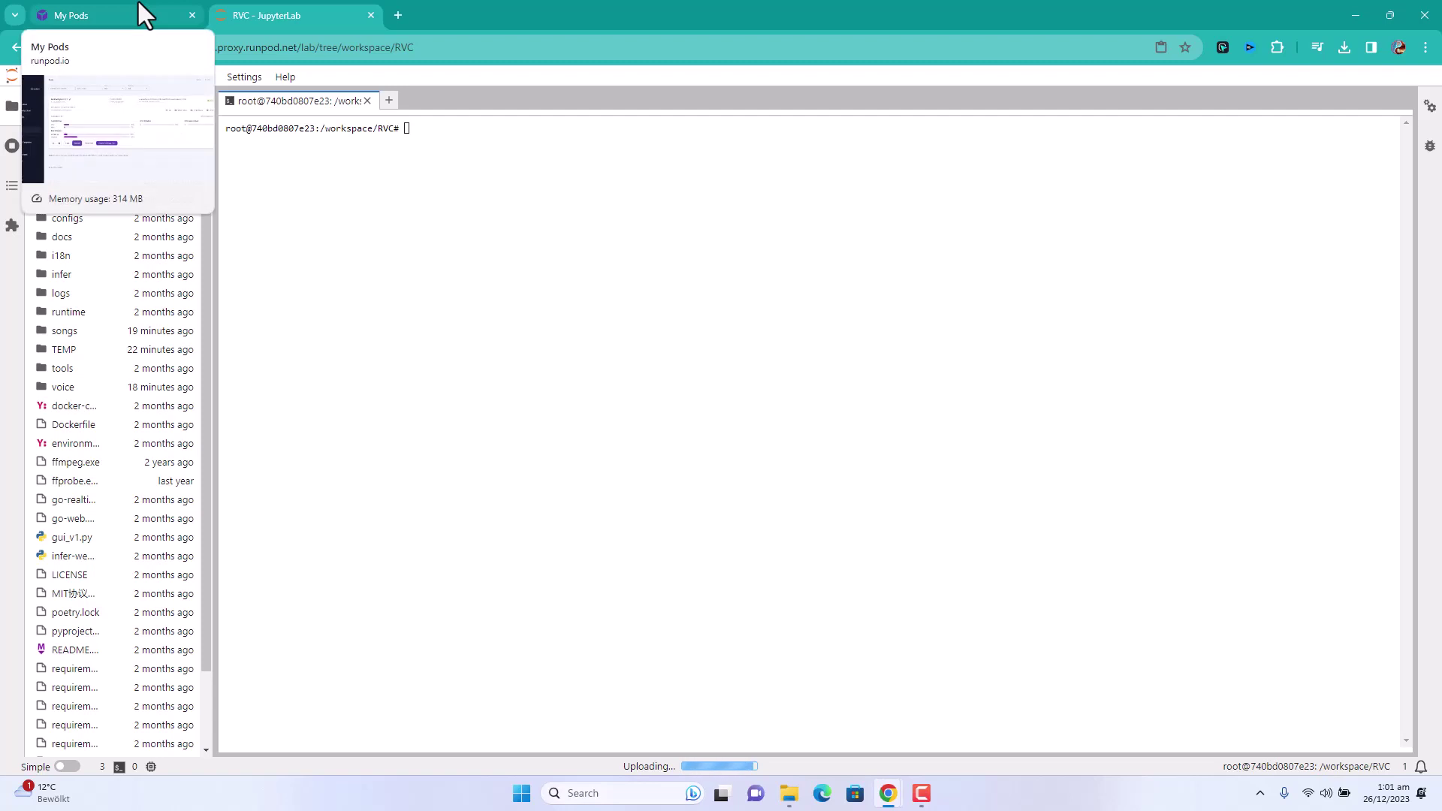
click(139, 1)
click(298, 504)
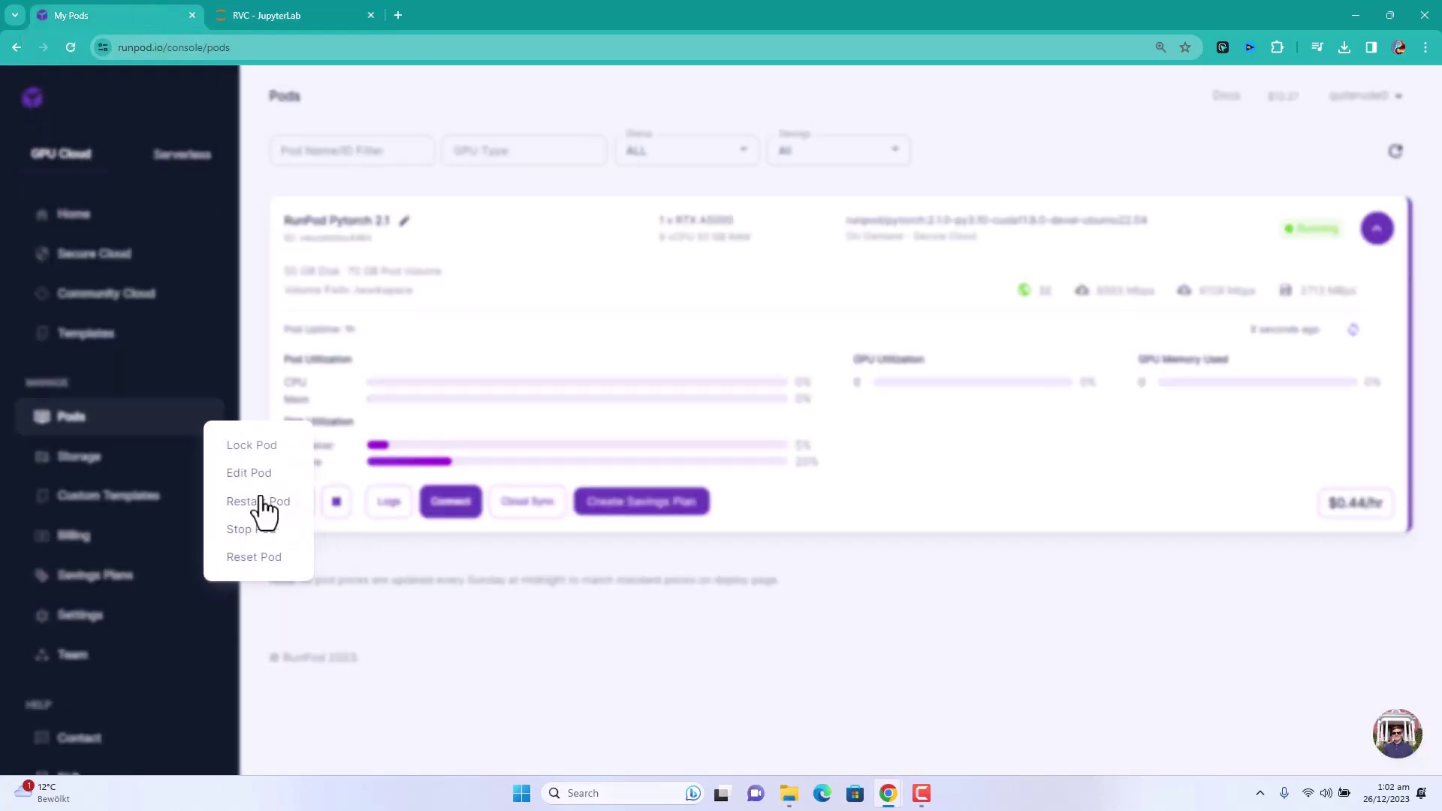
click(264, 476)
drag(441, 473, 381, 474)
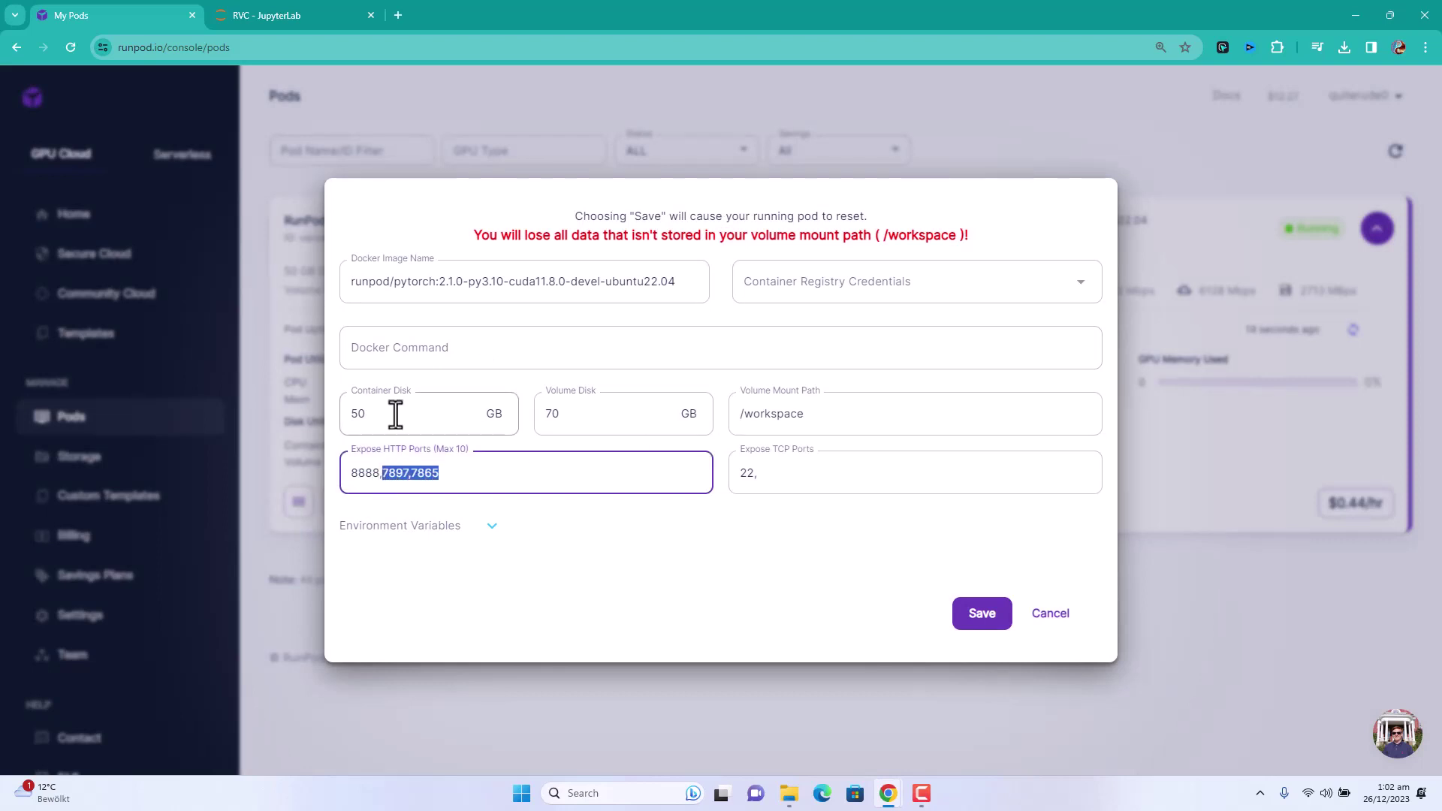
click(591, 380)
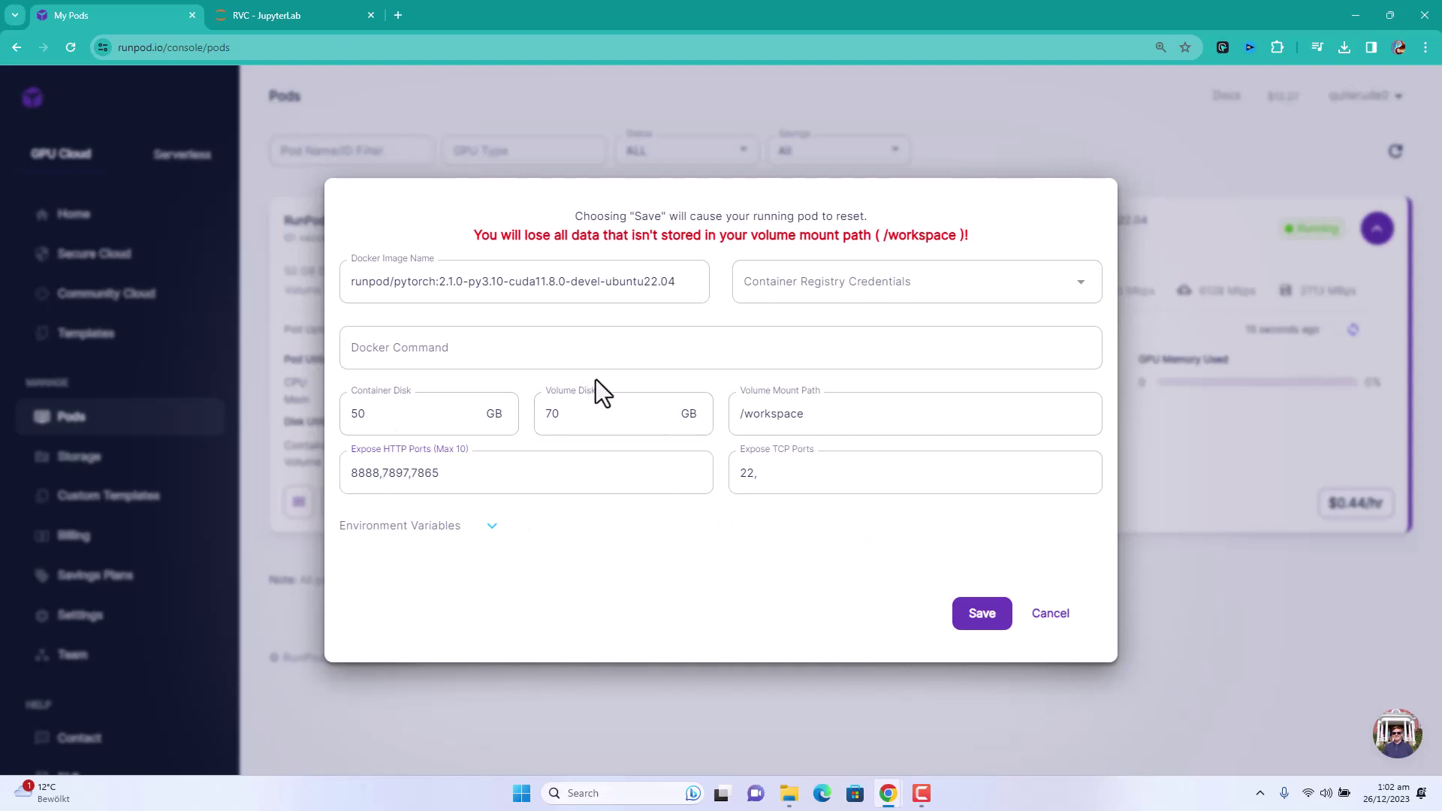
click(1050, 614)
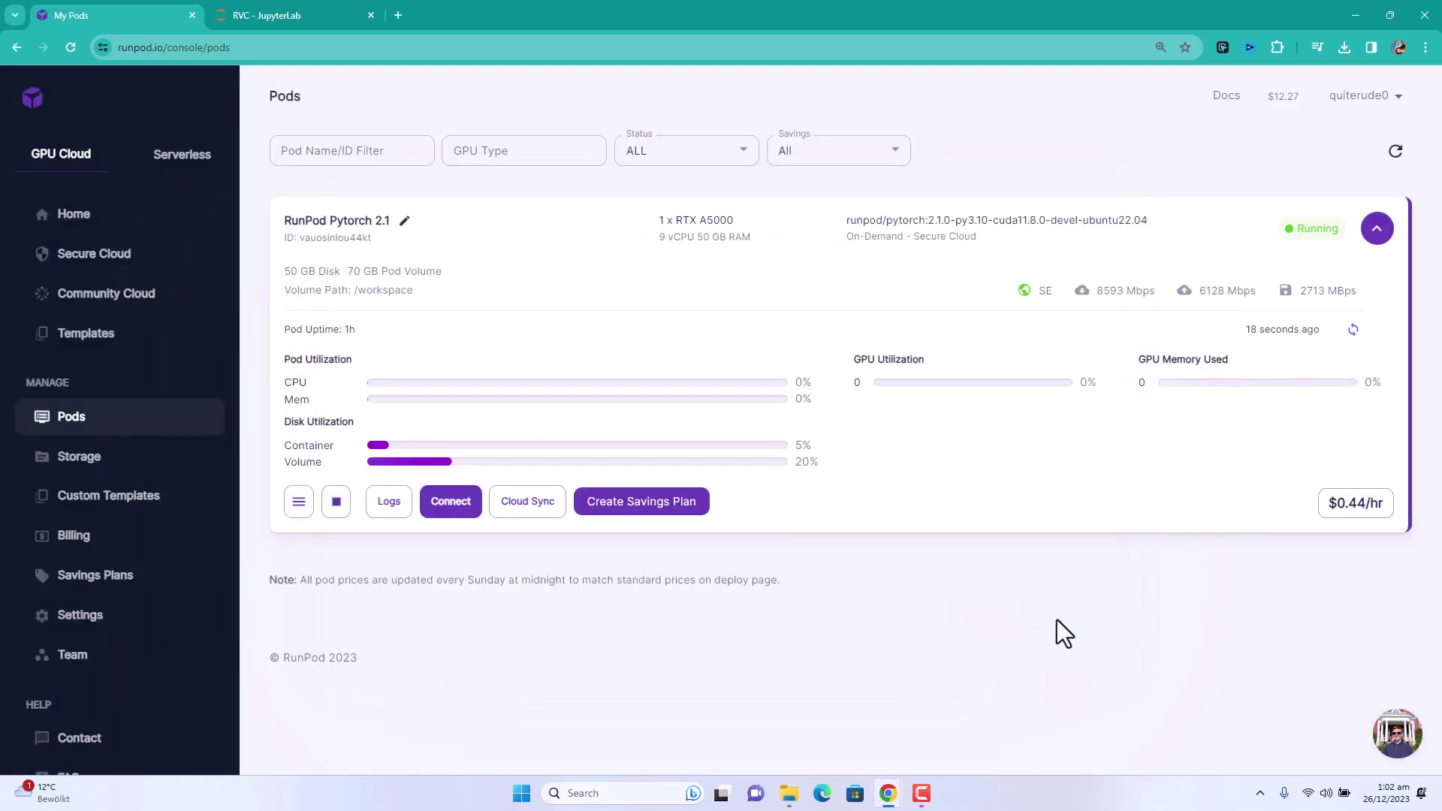
- Return to the JupyterLab terminal and launch the RVC web interface with python infer-web.py
click(277, 13)
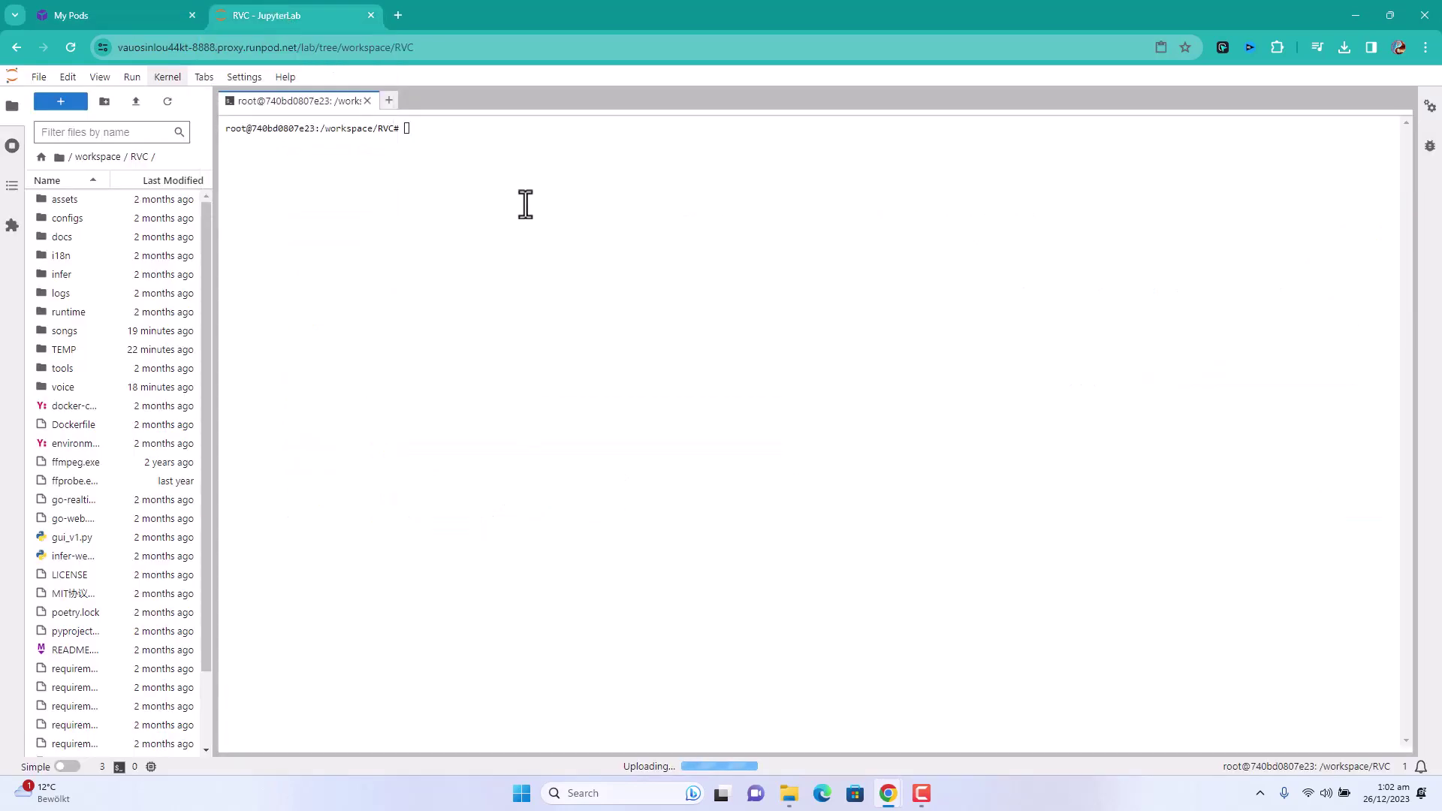
text(python infer-web.py)
key(BackSpace)
key(BackSpace)
key(BackSpace)
key(BackSpace)
key(BackSpace)
key(BackSpace)
text(web.py)
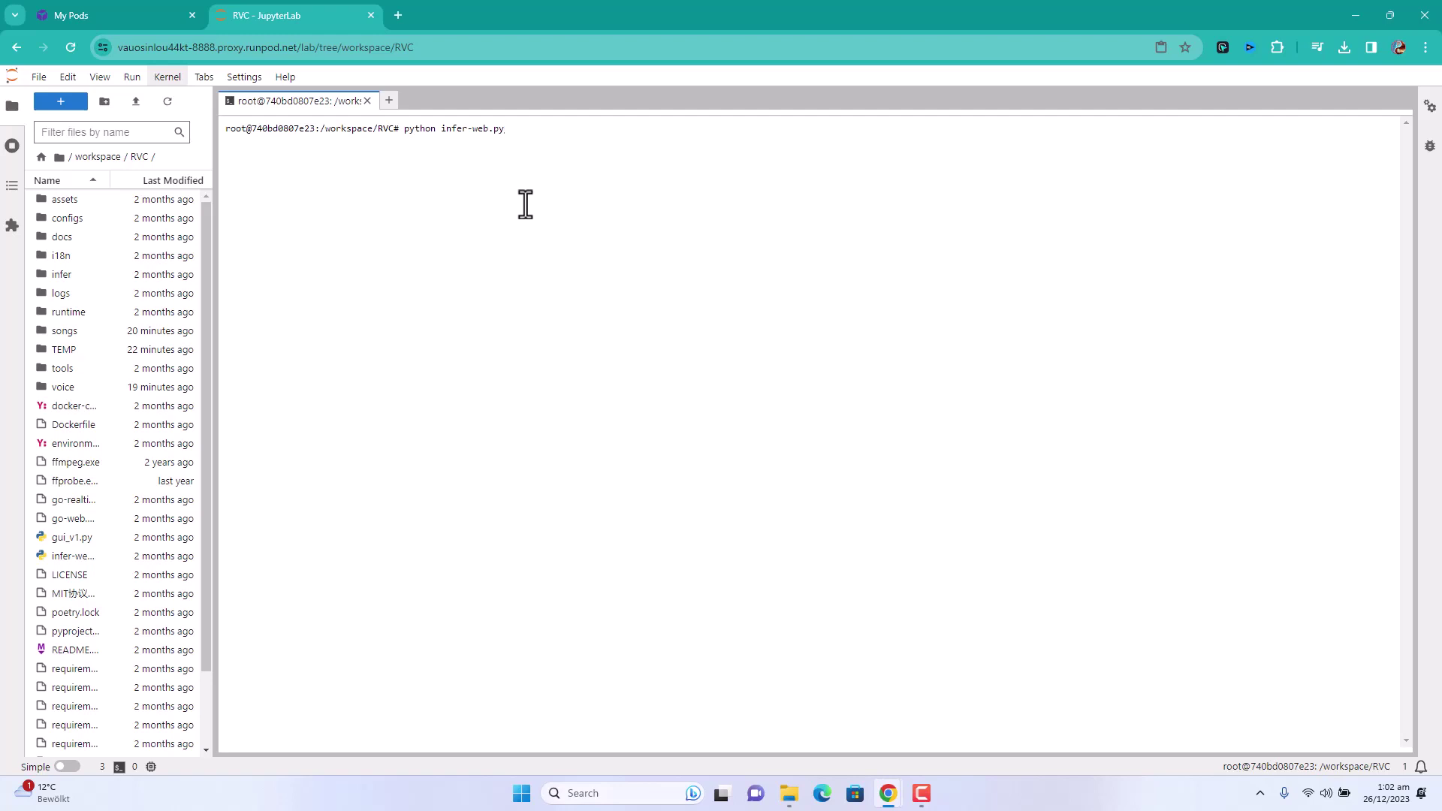
key(Return)
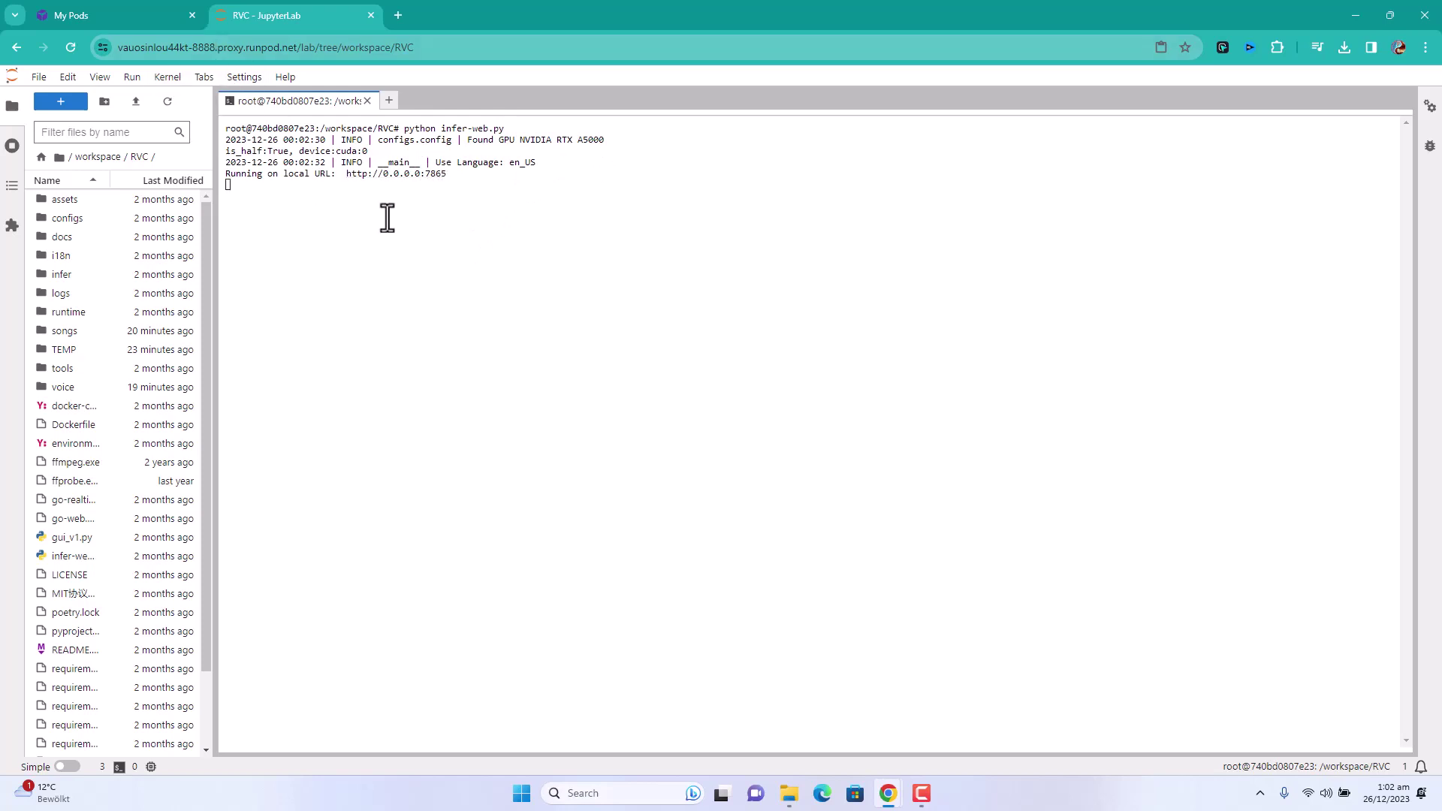
- Connect to the pod's HTTP service on port 7865 from RunPod and open the WebUI's Train section
click(148, 23)
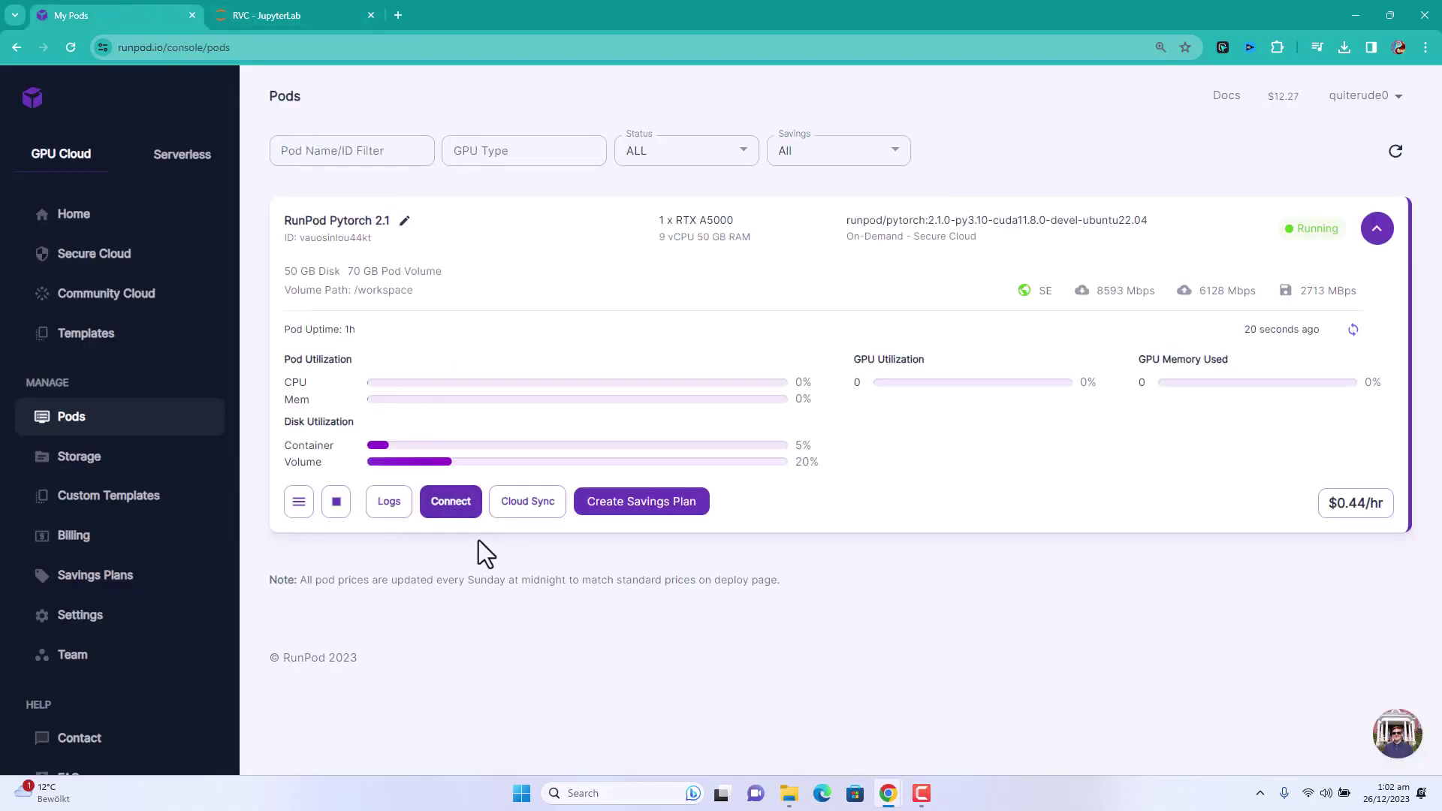
click(453, 502)
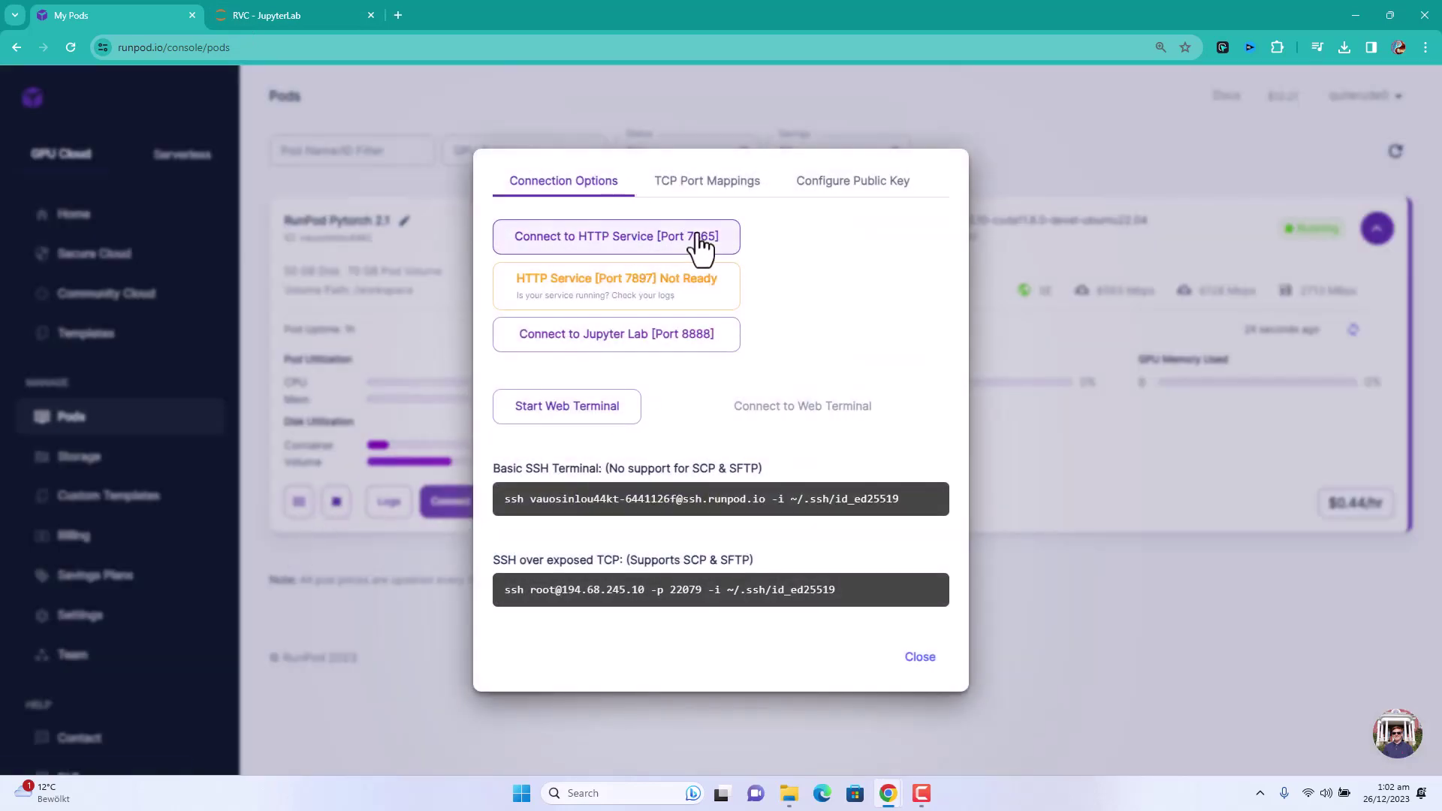
click(679, 239)
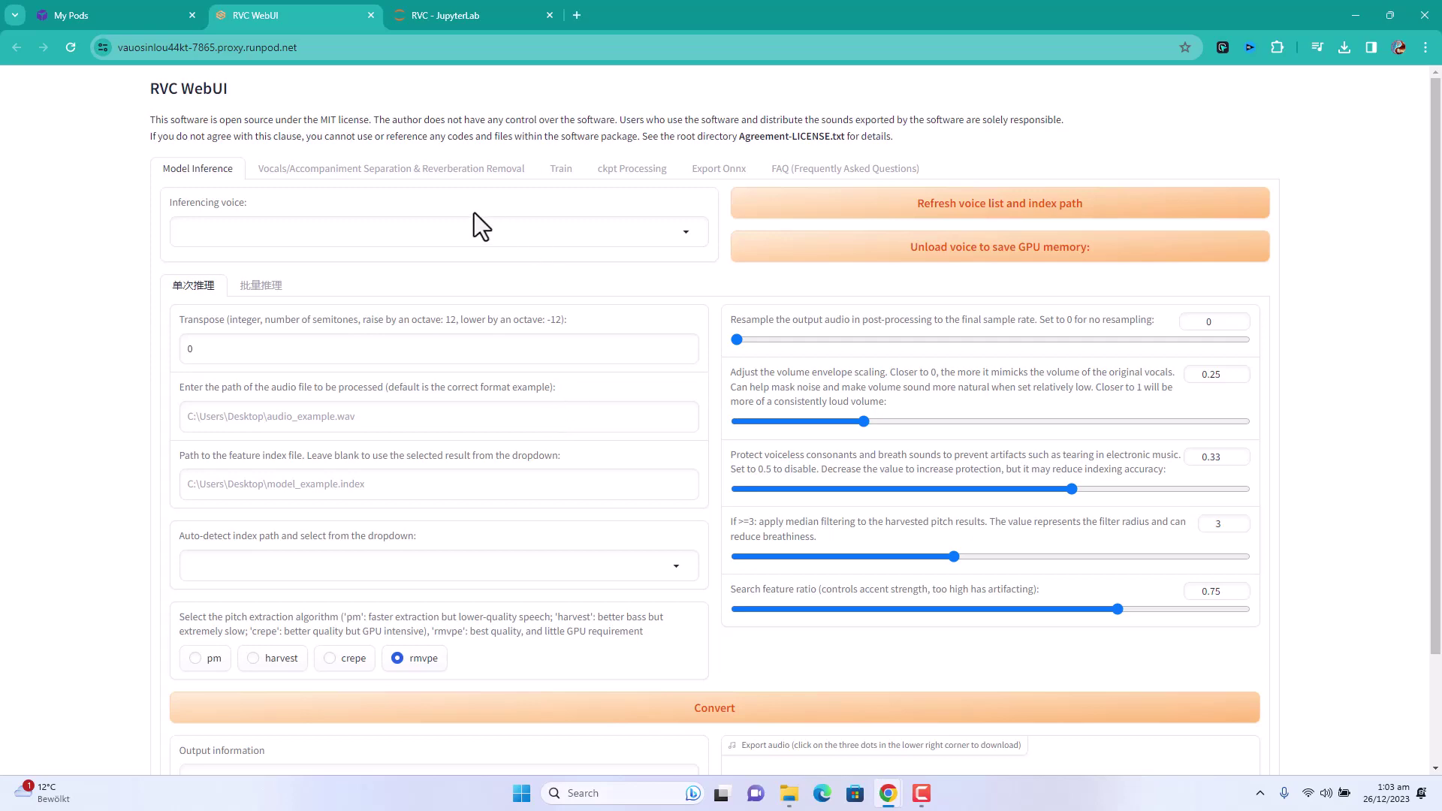
click(557, 170)
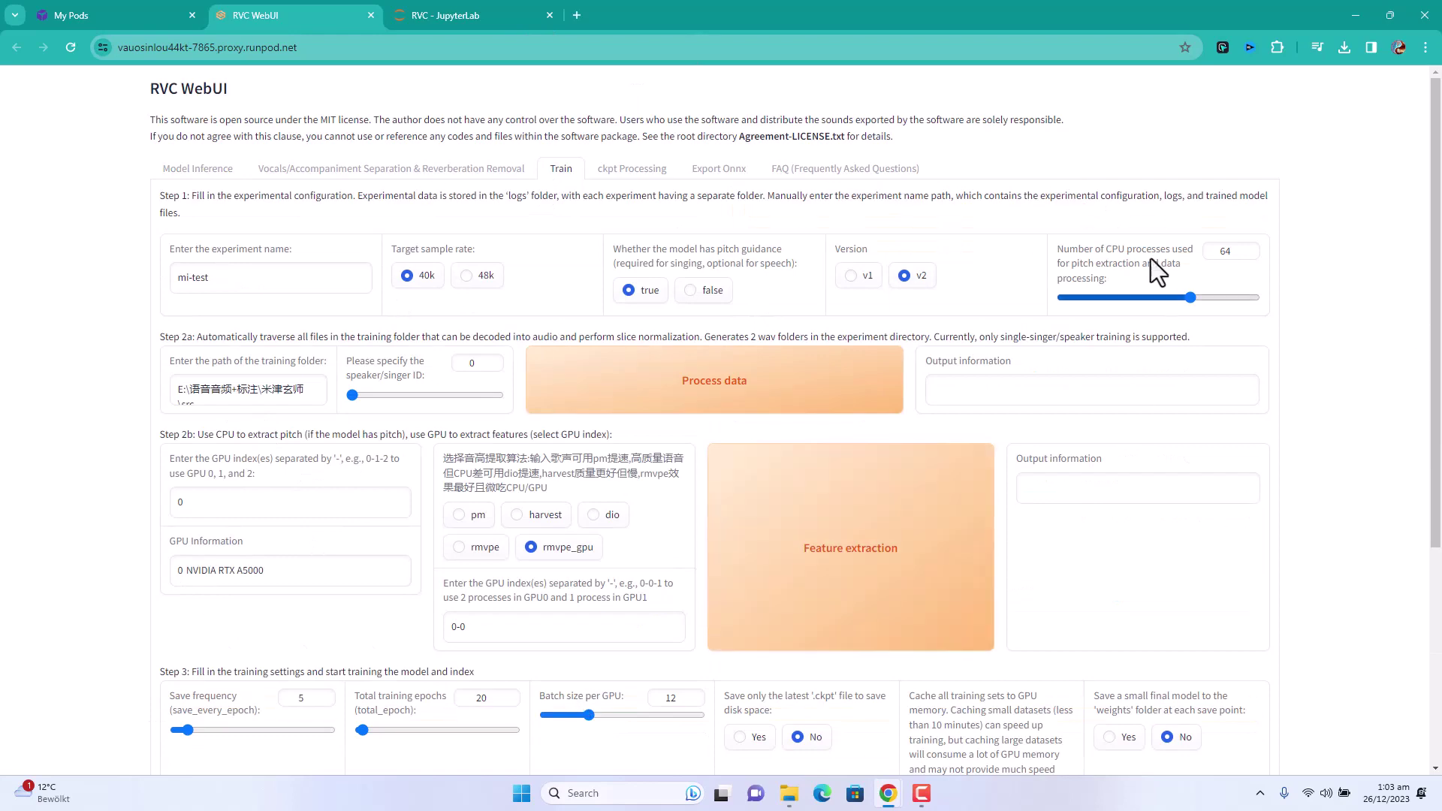
- Examine the contents of the voice and songs folders inside the RVC folder in JupyterLab
click(459, 11)
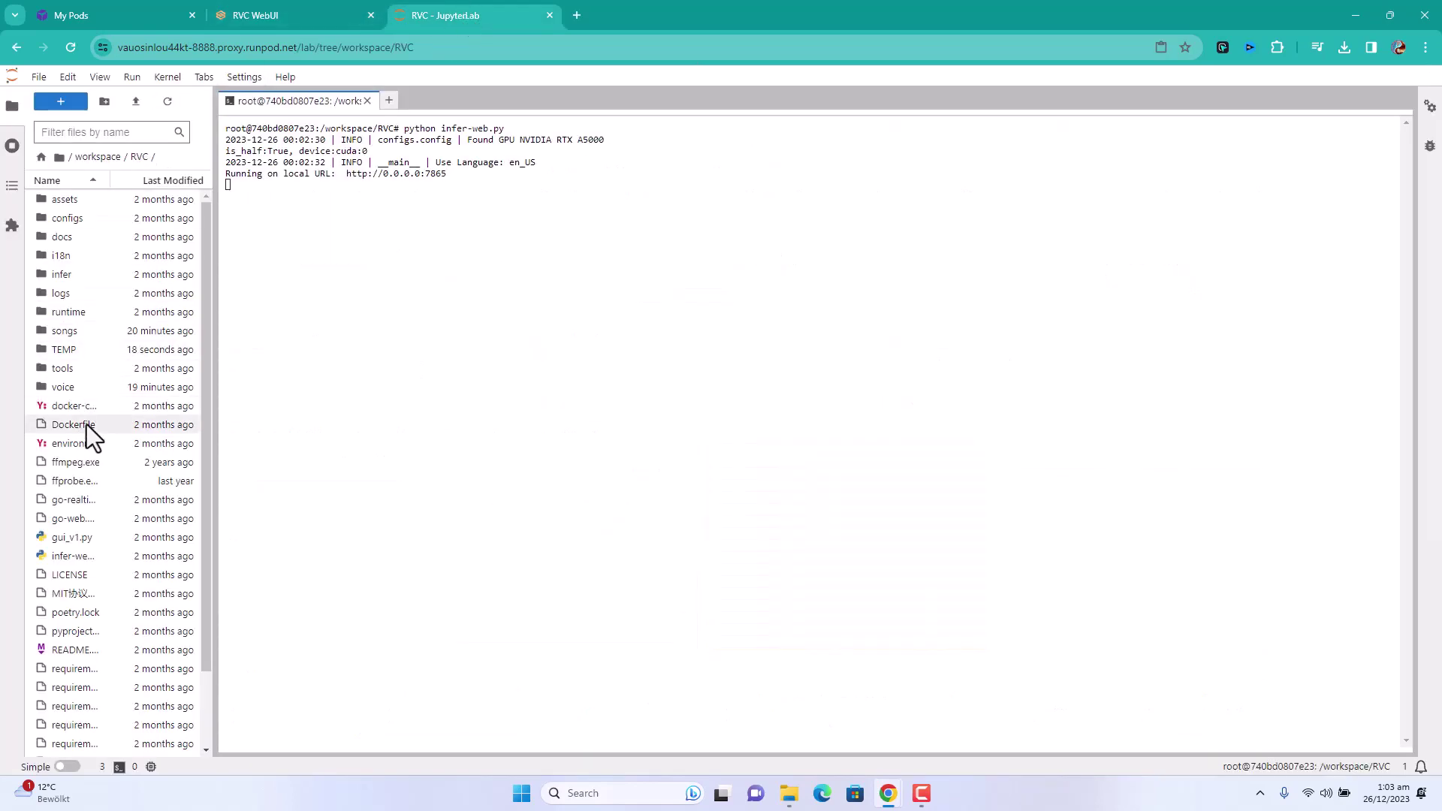
click(100, 160)
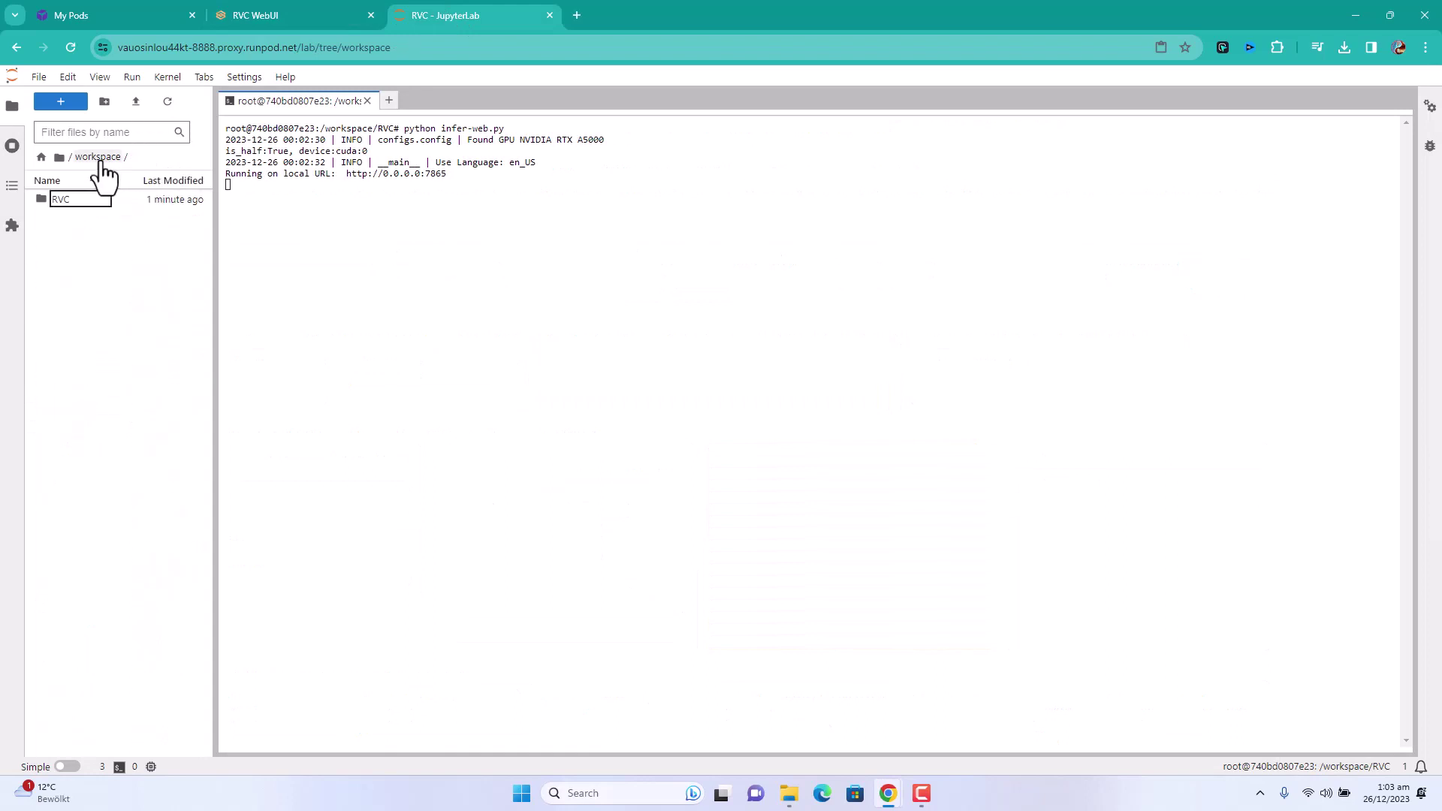
double_click(43, 201)
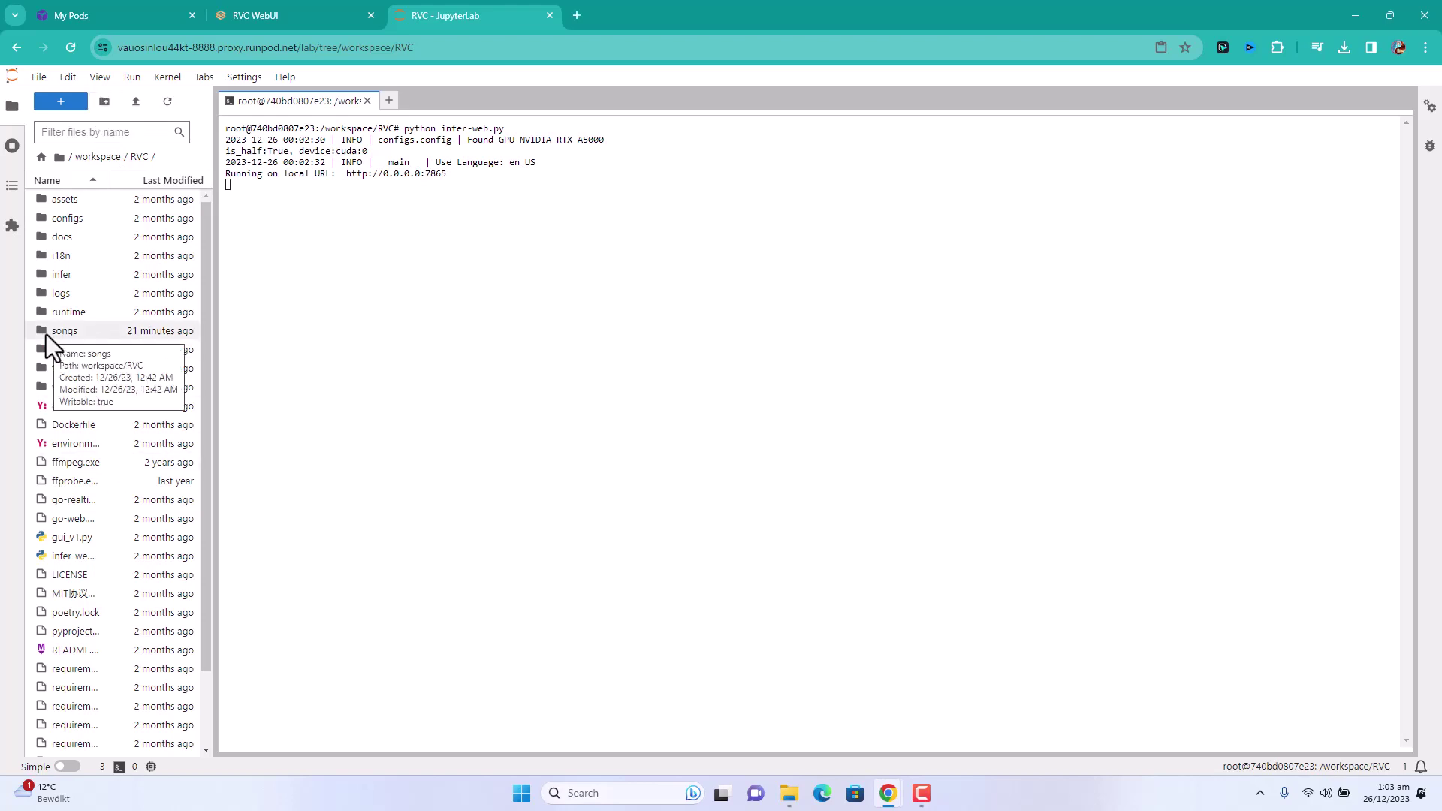
double_click(44, 390)
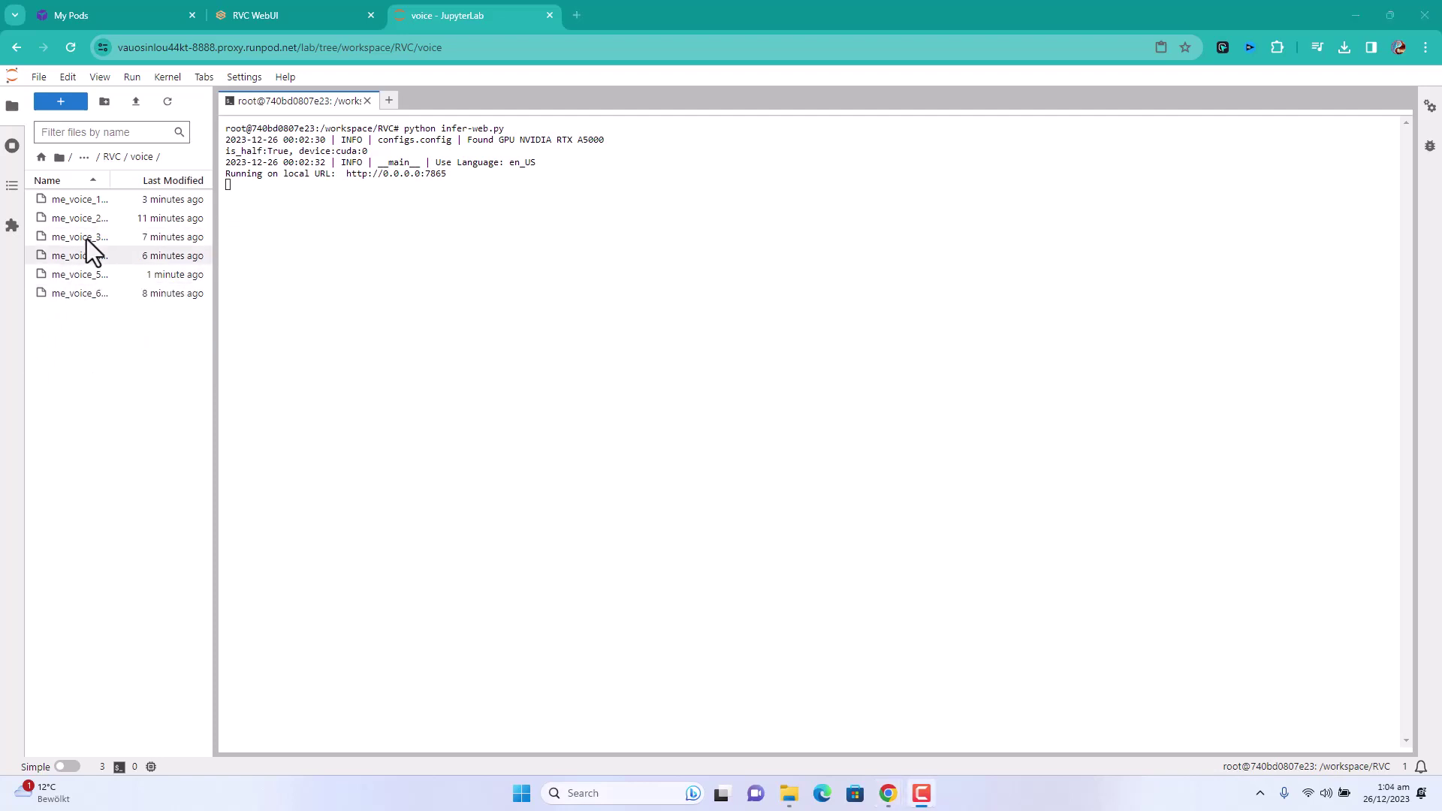
click(112, 160)
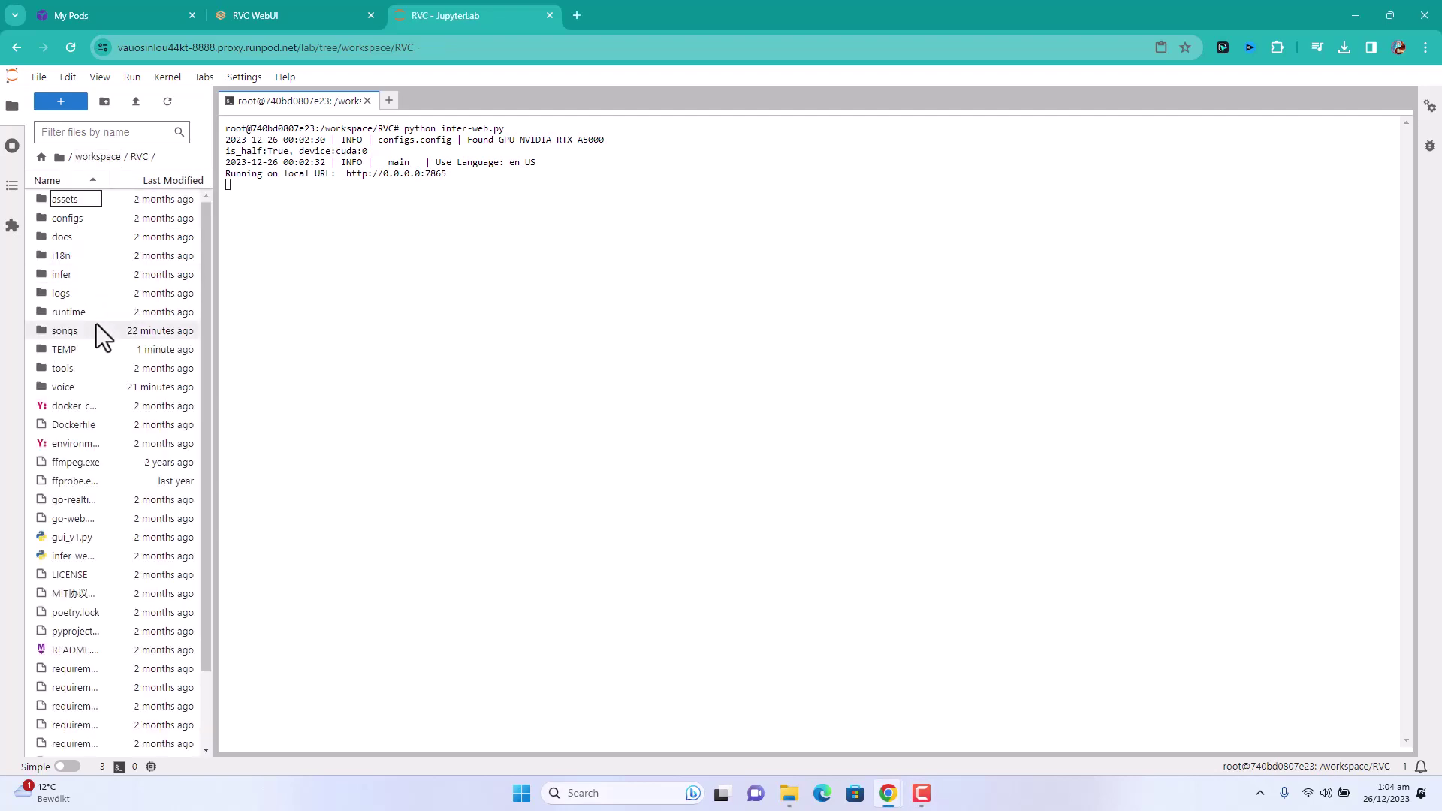
double_click(38, 334)
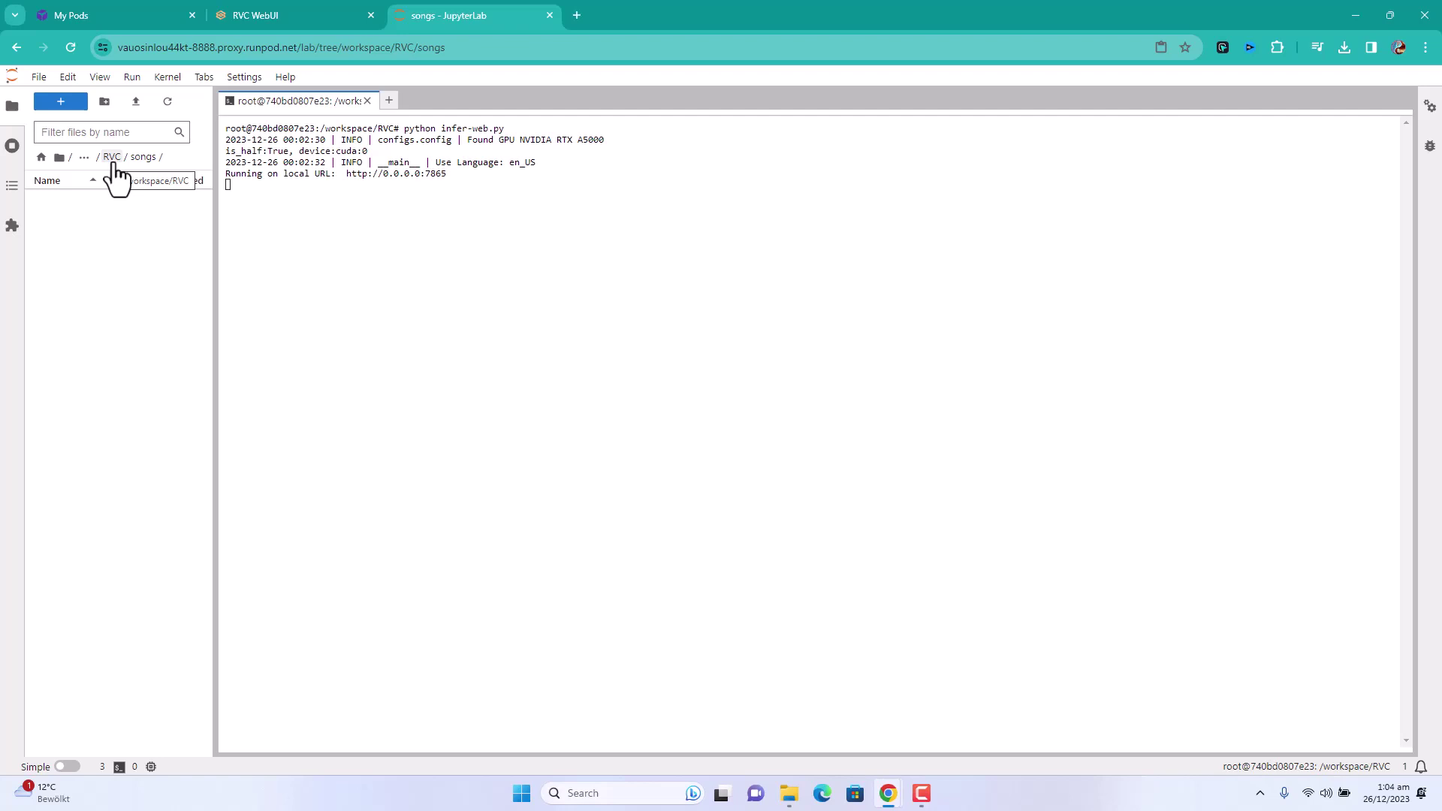
click(112, 162)
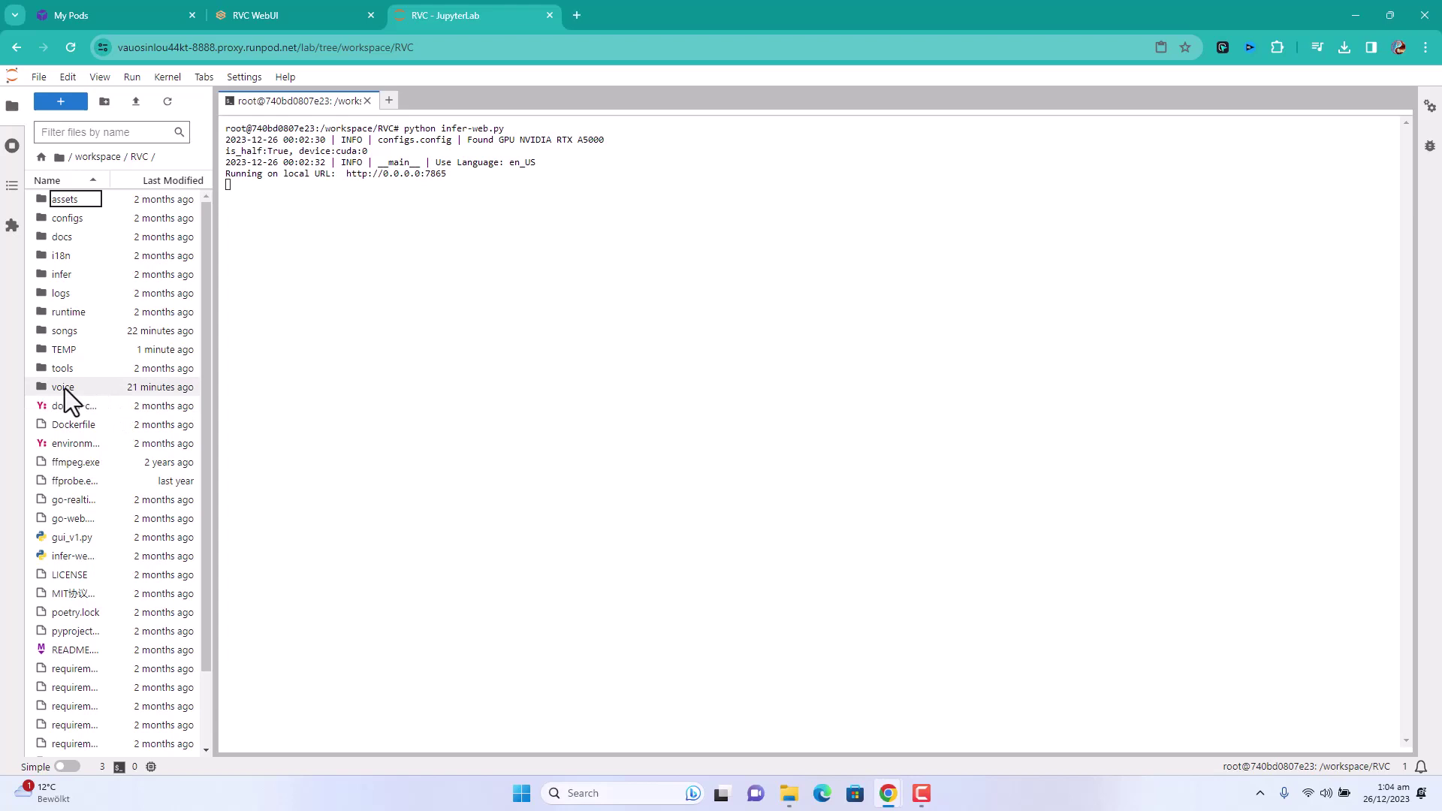
- Copy the path of the voice folder inside RVC and switch back to the RVC WebUI
right_click(65, 388)
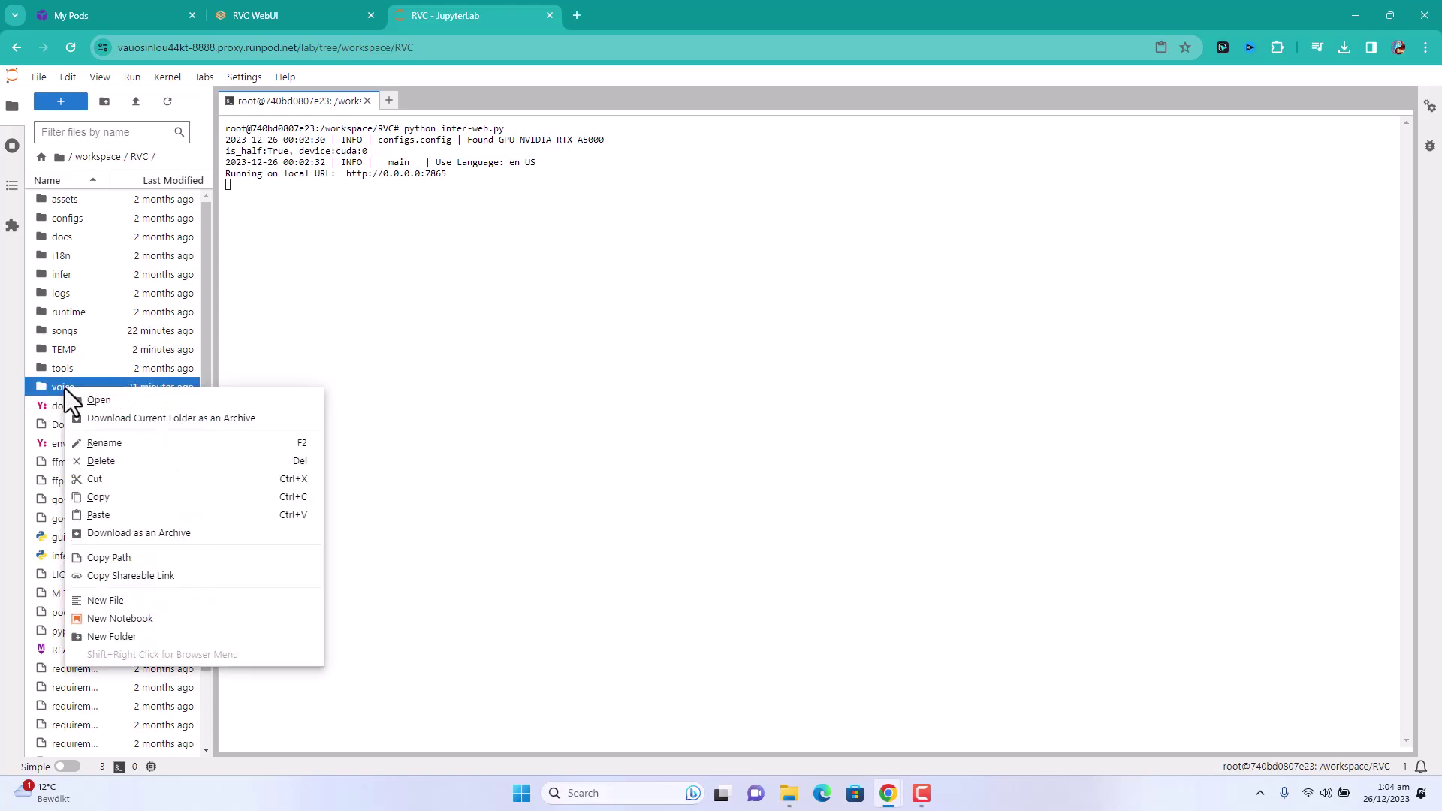
click(129, 556)
click(318, 2)
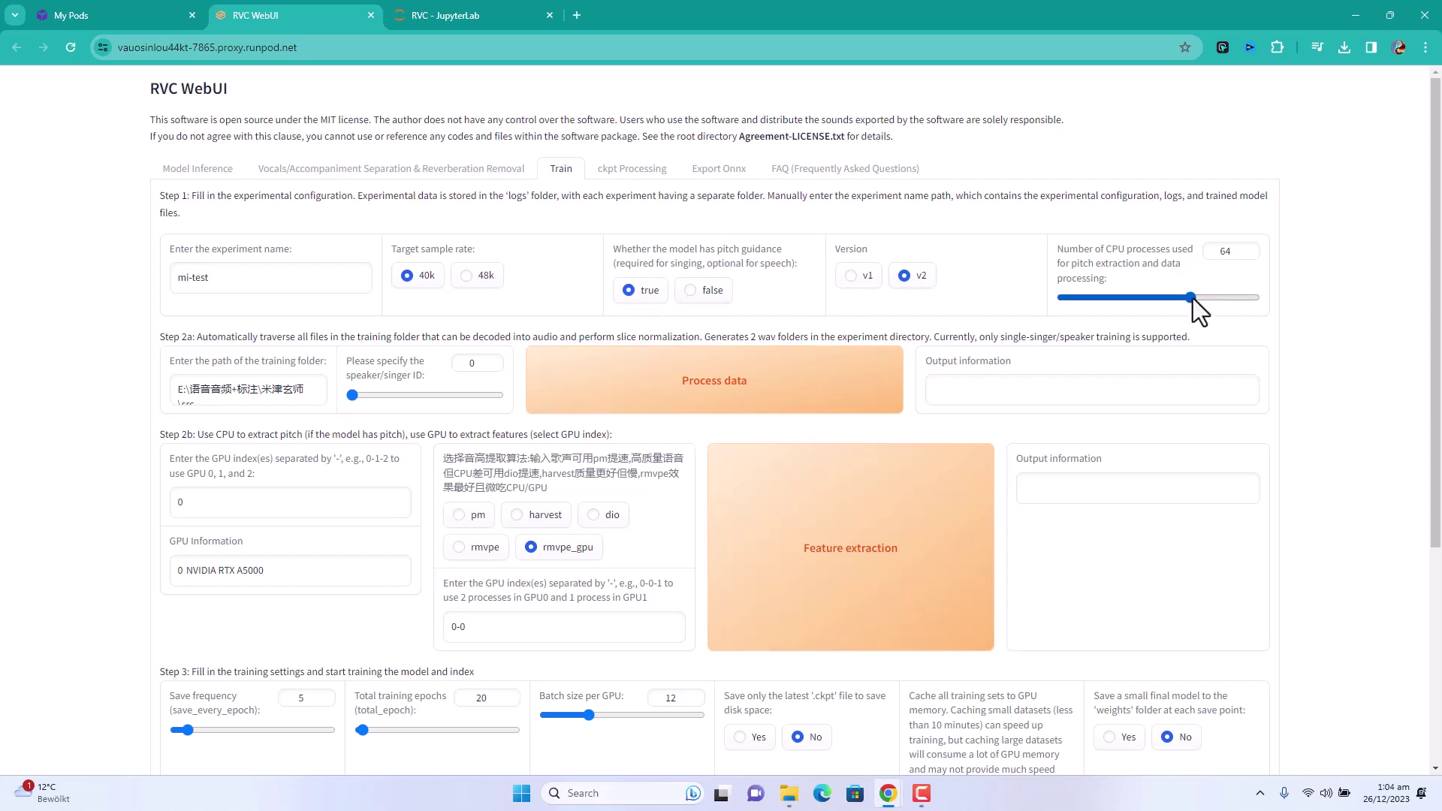
- Set the number of CPU processes to 90 and name the training experiment myvoice
drag(1190, 298, 1242, 298)
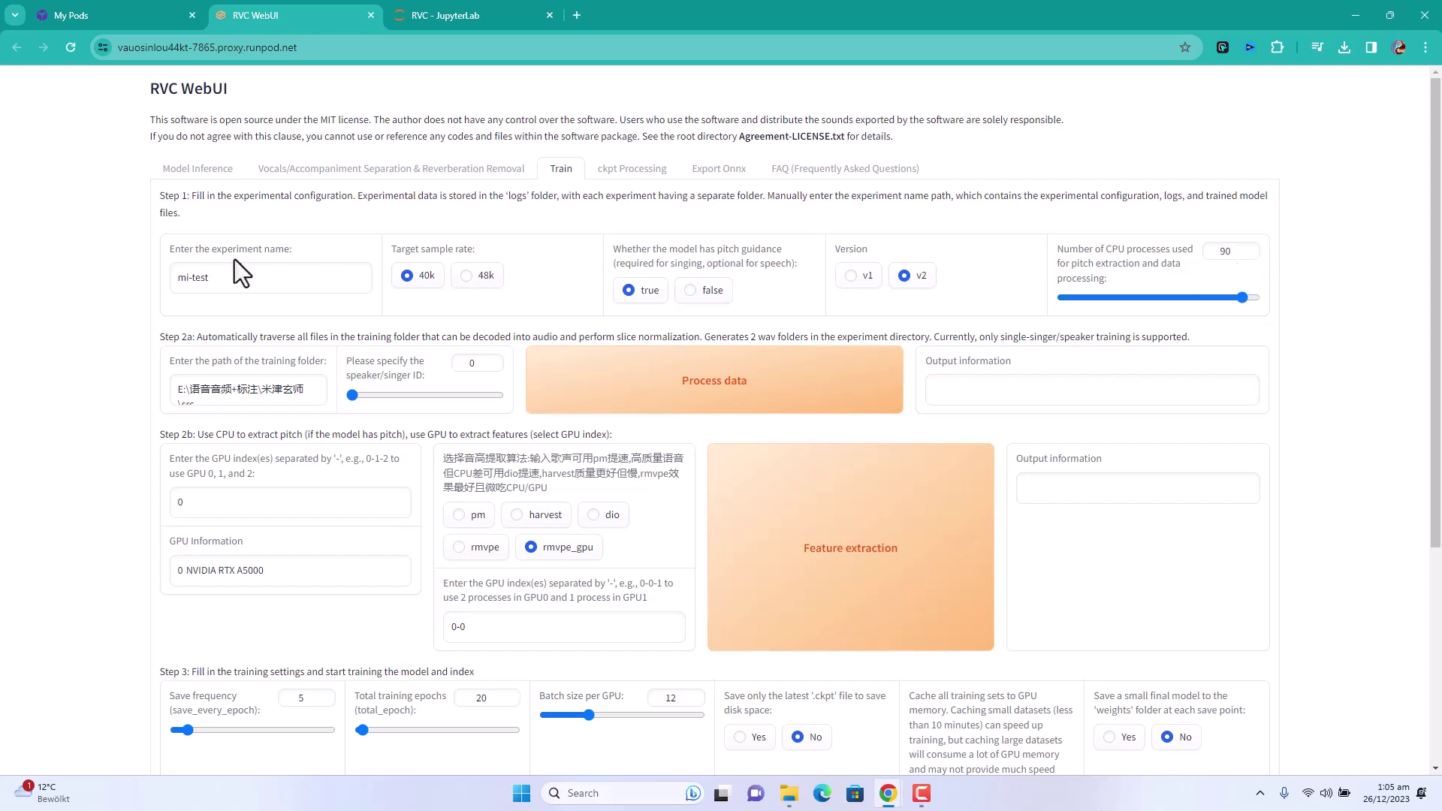
drag(241, 280, 102, 281)
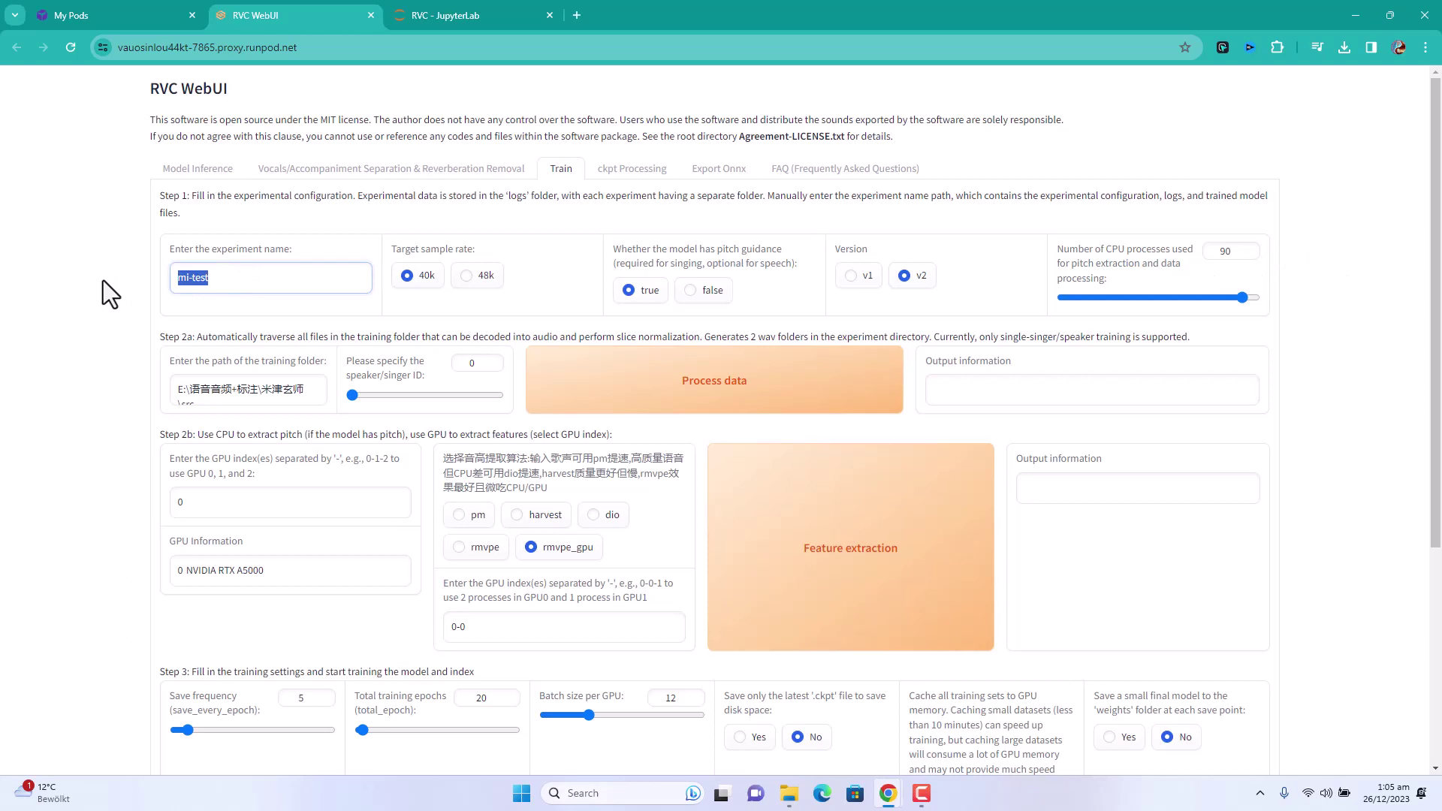
text(m)
key(BackSpace)
text(myvoice)
click(102, 280)
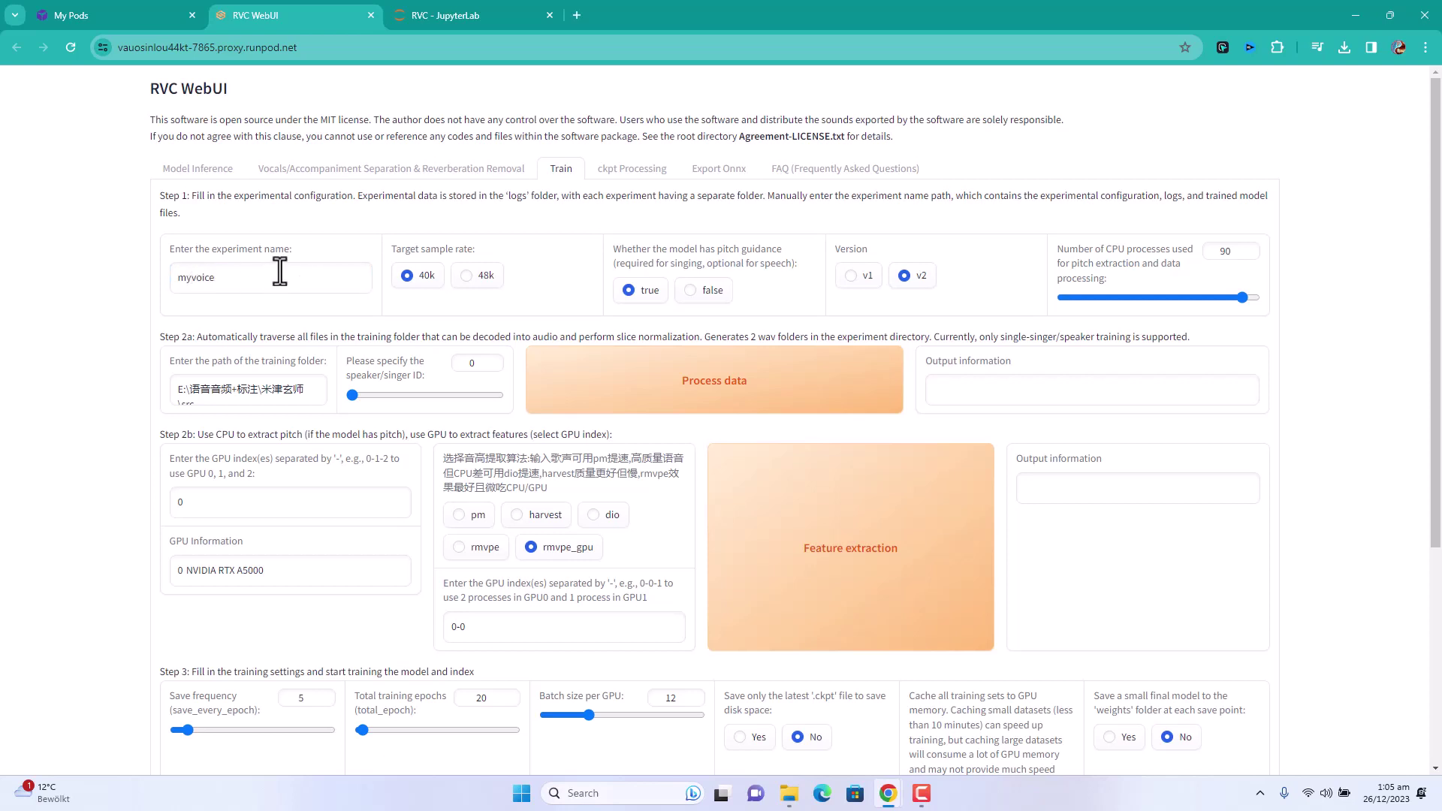
- Set the training folder path to /workspace/RVC/voice, checking the voice folder in JupyterLab
scroll(291, 389, down, 1)
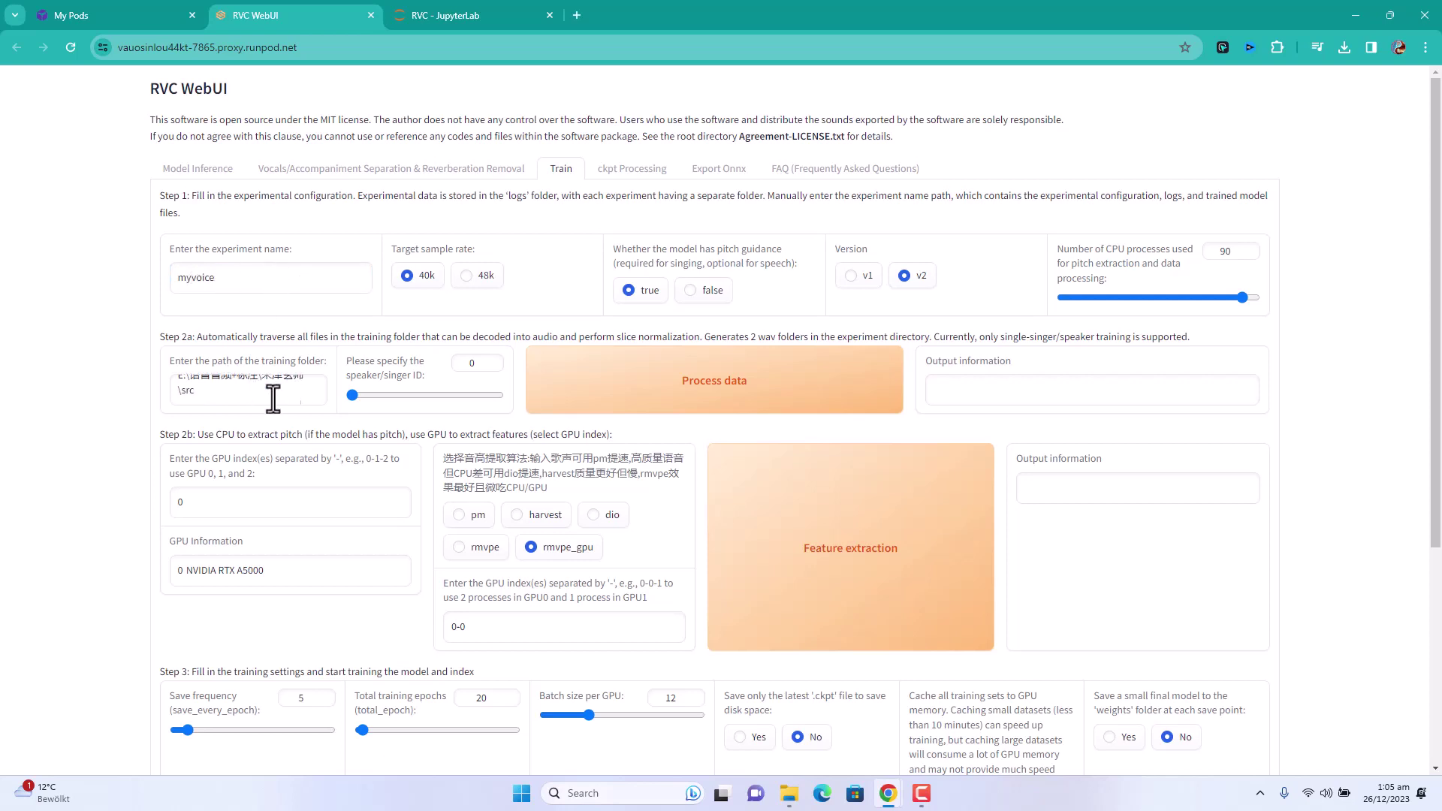
click(265, 398)
key(ctrl+a)
key(ctrl+v)
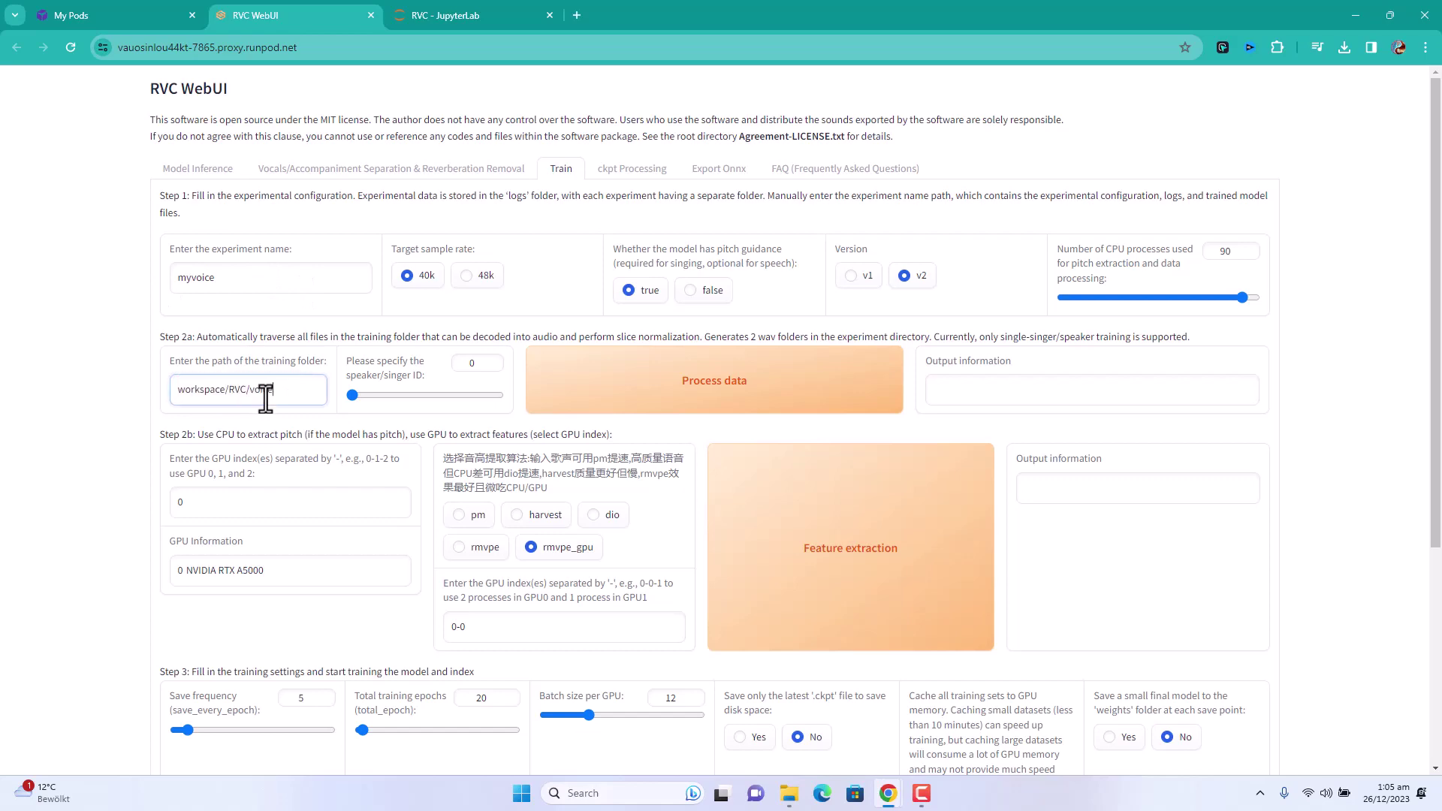
click(411, 14)
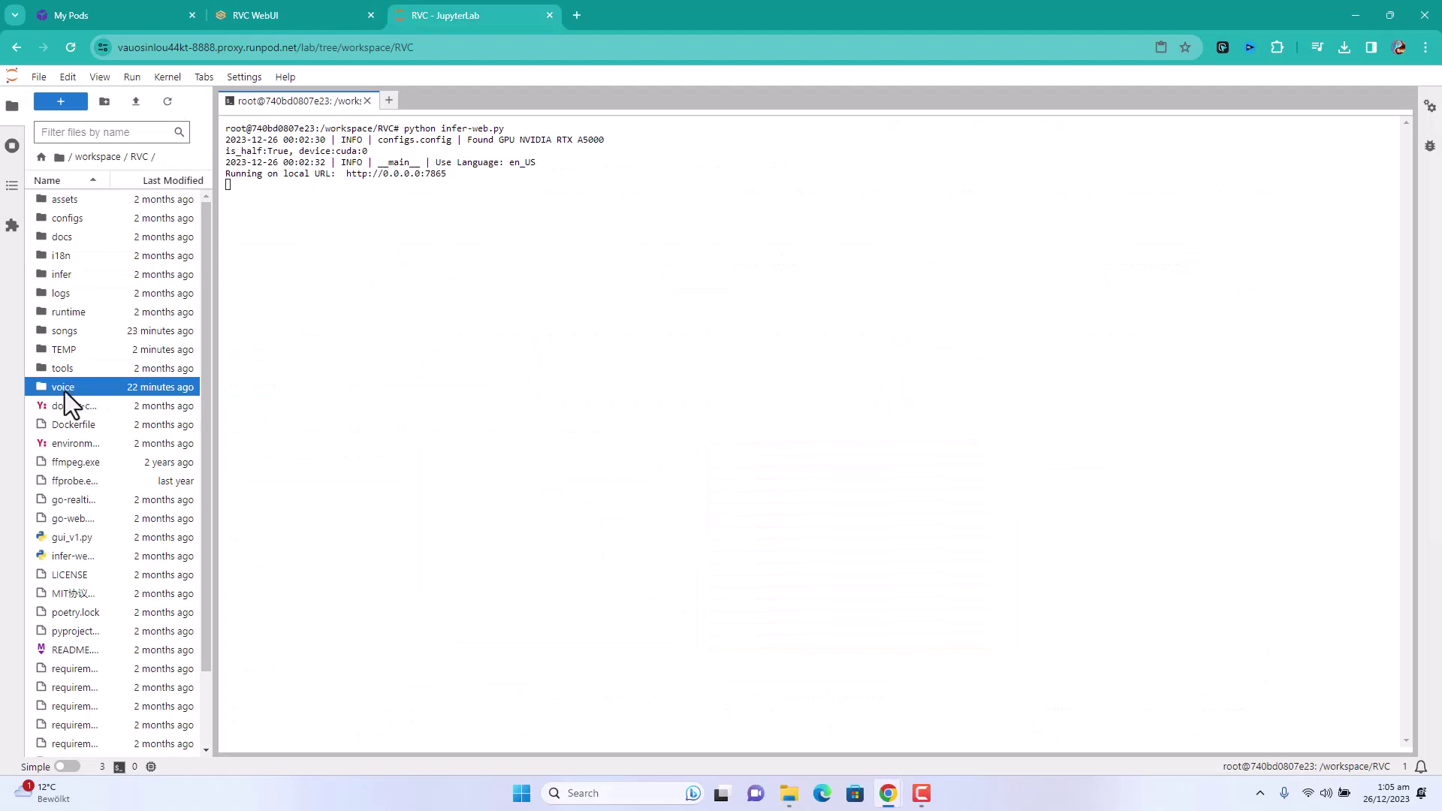
click(292, 1)
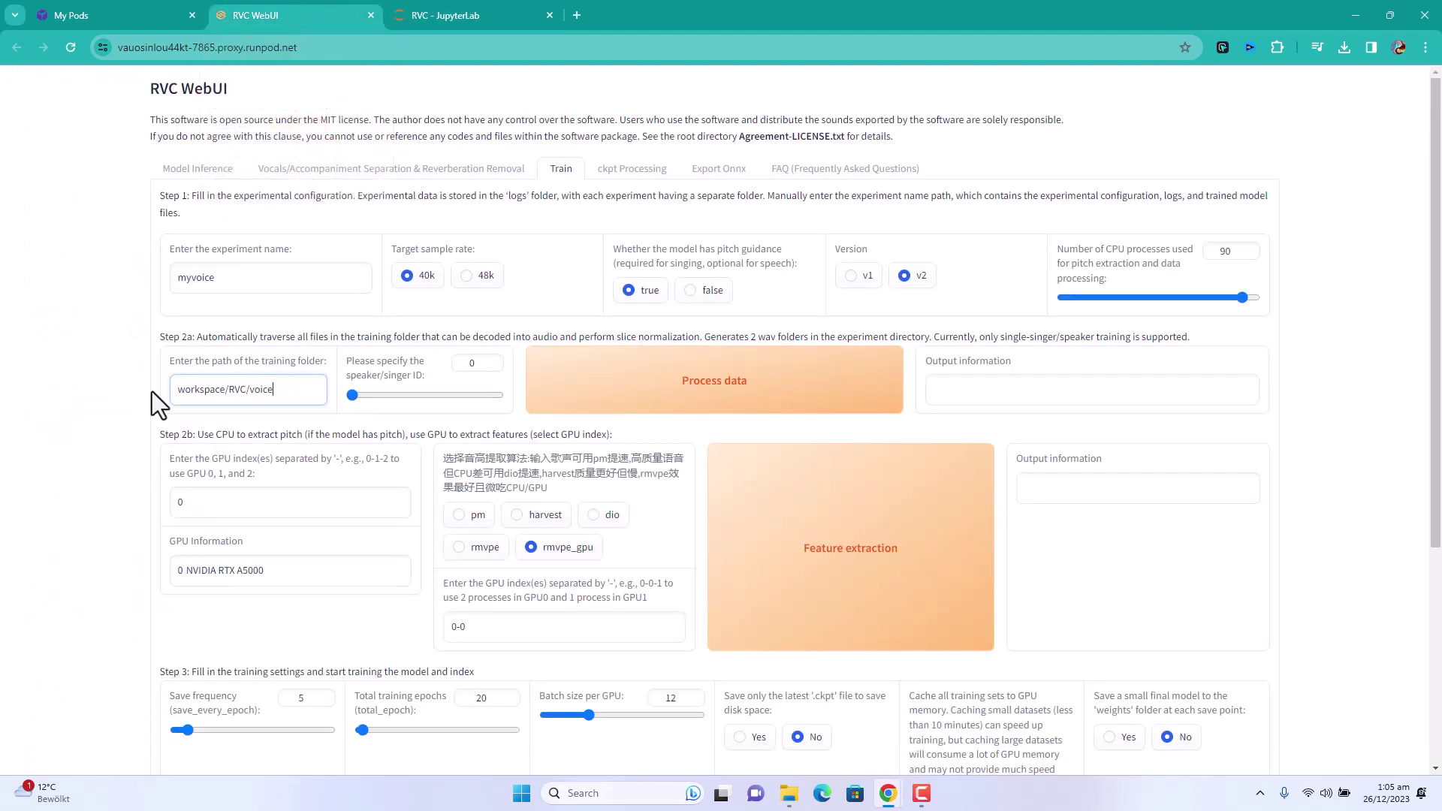
text(/)
drag(182, 396, 296, 396)
click(312, 396)
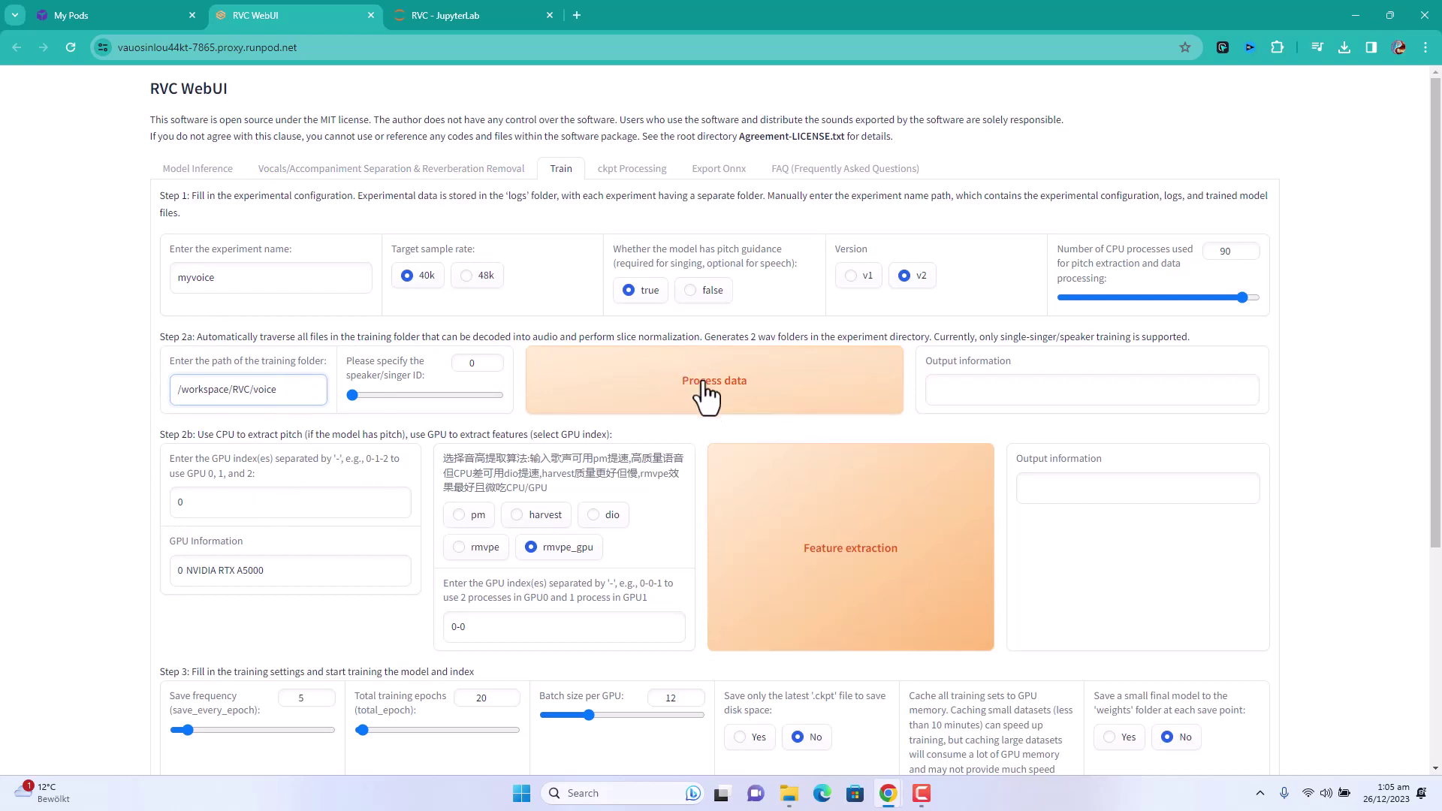
- Process the training data and check the preprocessing log in the JupyterLab terminal, returning to the RVC WebUI
click(773, 385)
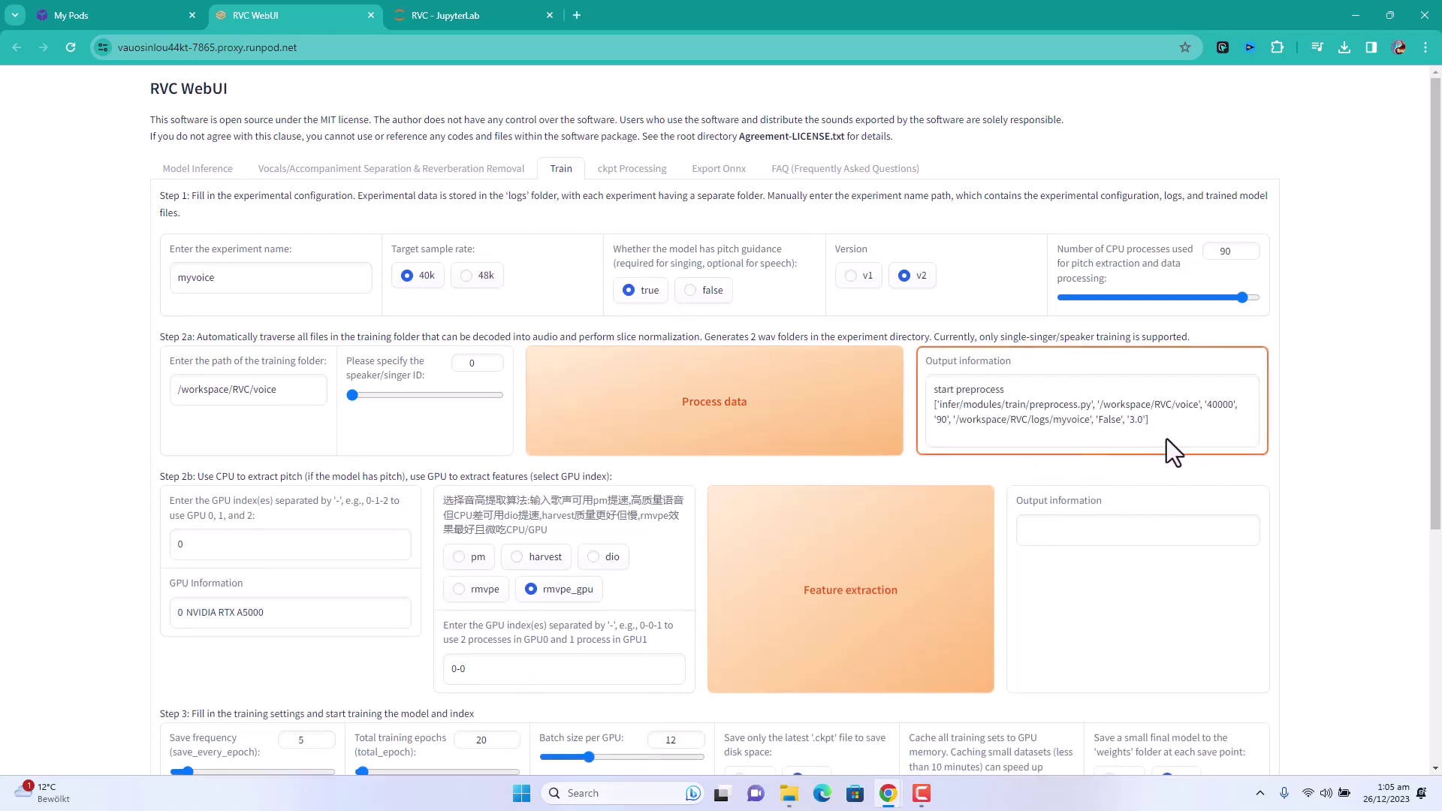
click(466, 6)
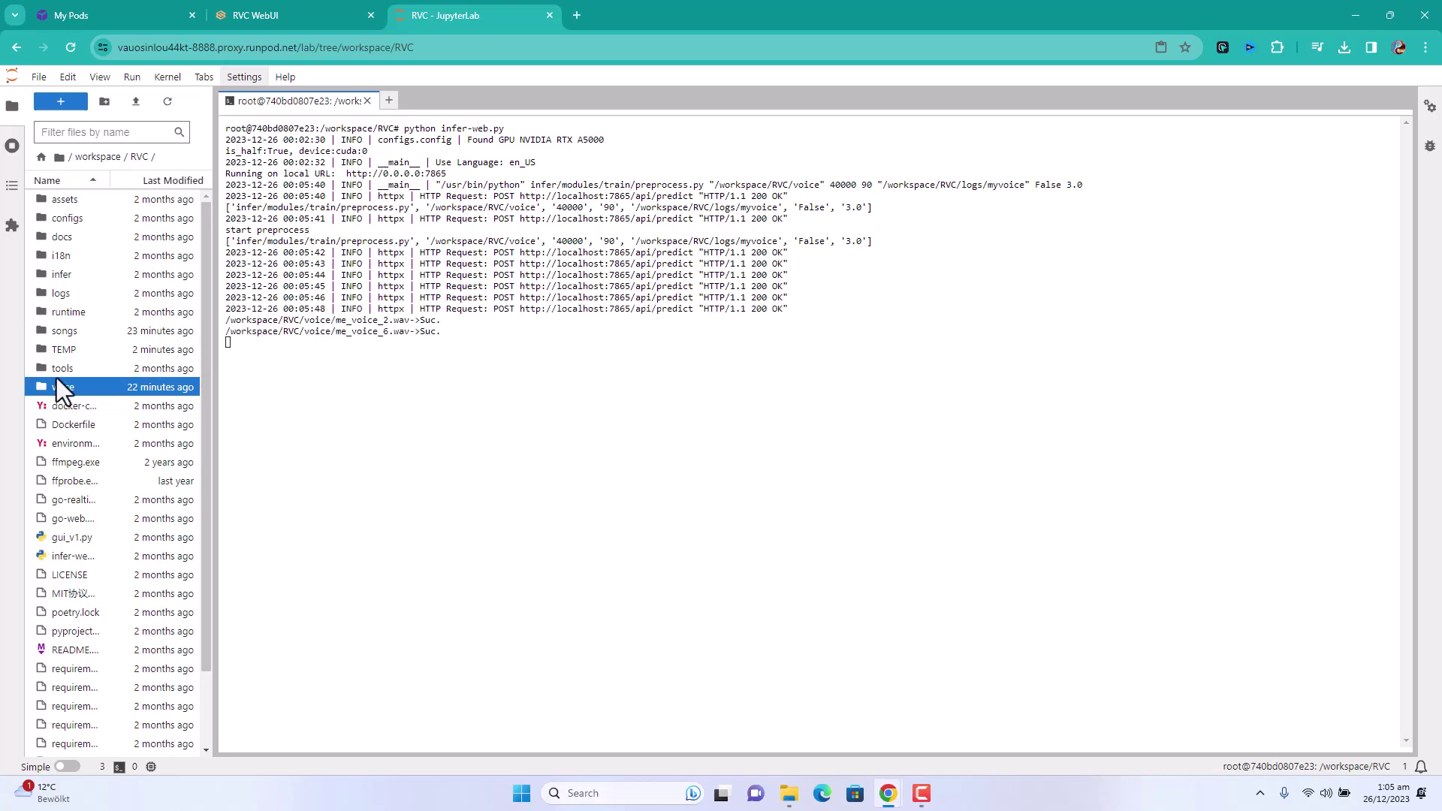
click(295, 14)
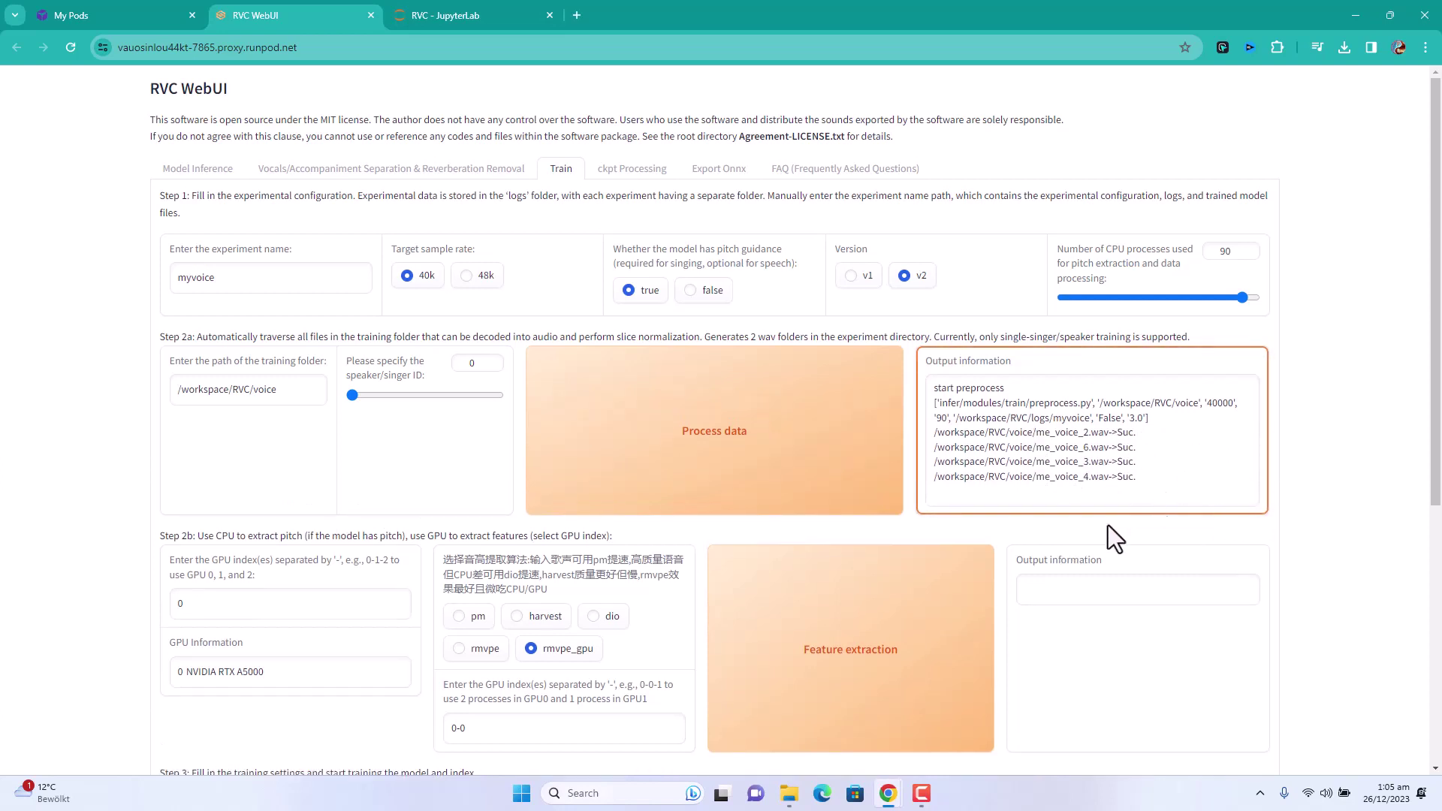
- Try extending the GPU index list for pitch extraction to 0-0-1, and restore it to 0-0
scroll(1304, 412, down, 2)
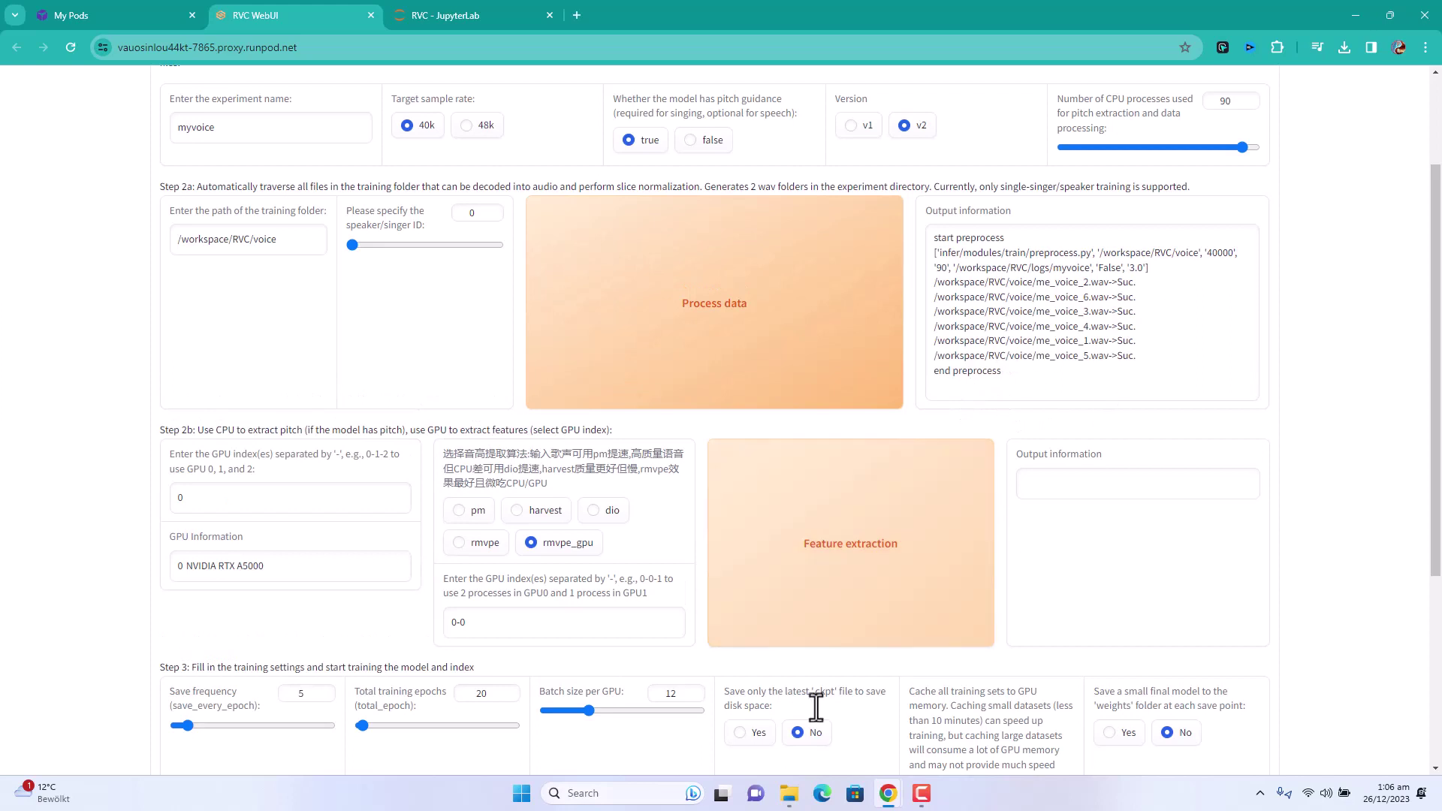
scroll(283, 405, down, 2)
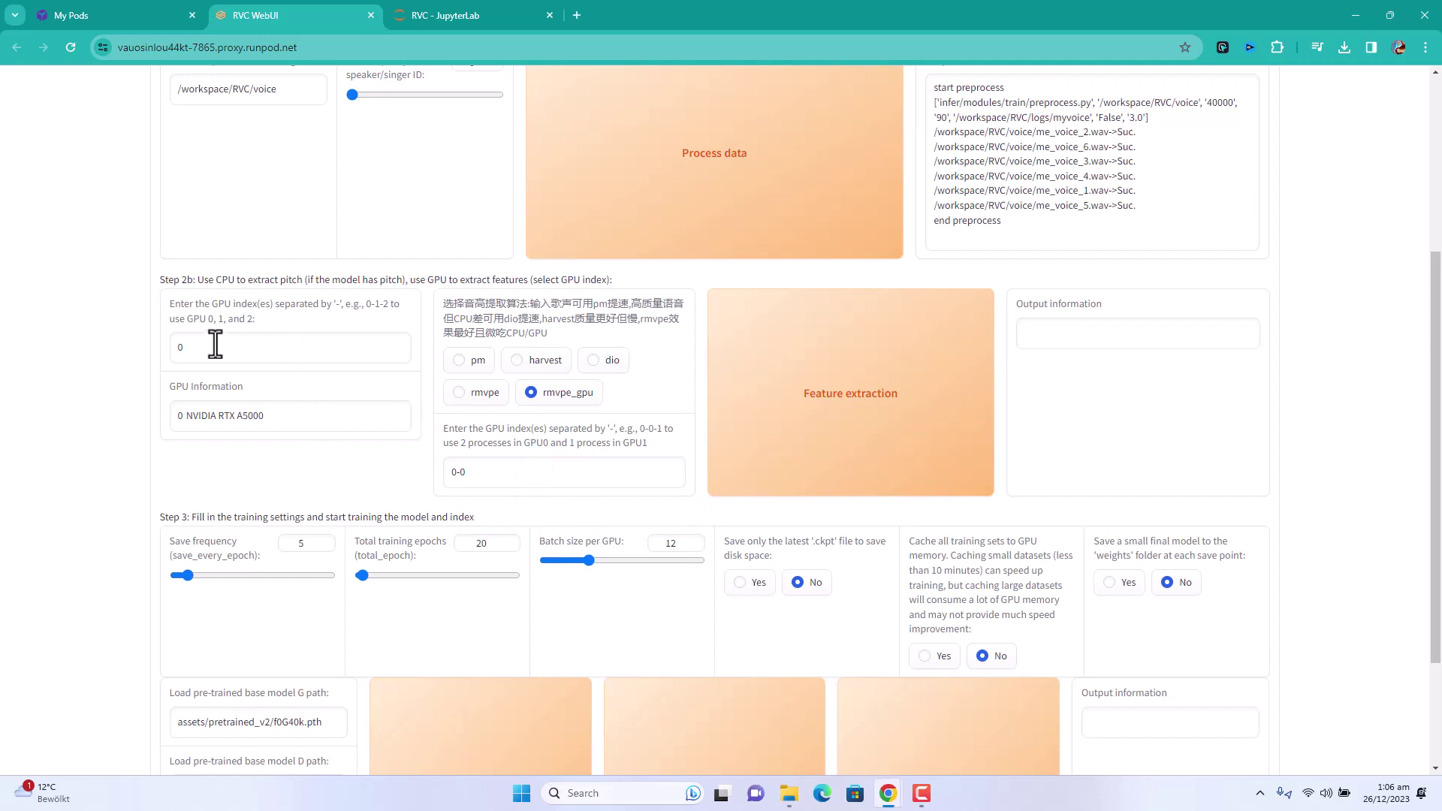
click(505, 480)
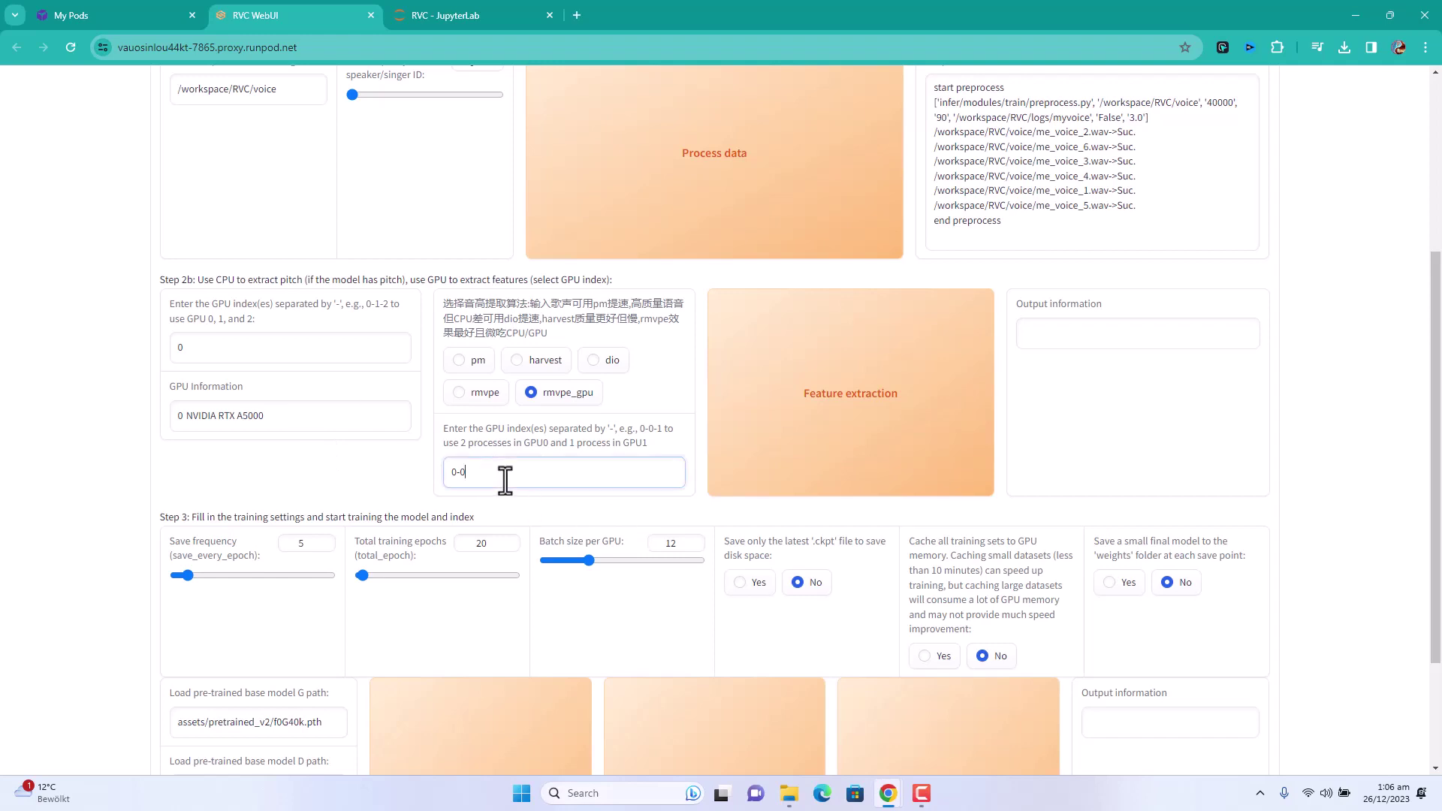
text(-1)
key(BackSpace)
click(424, 449)
click(461, 473)
click(260, 475)
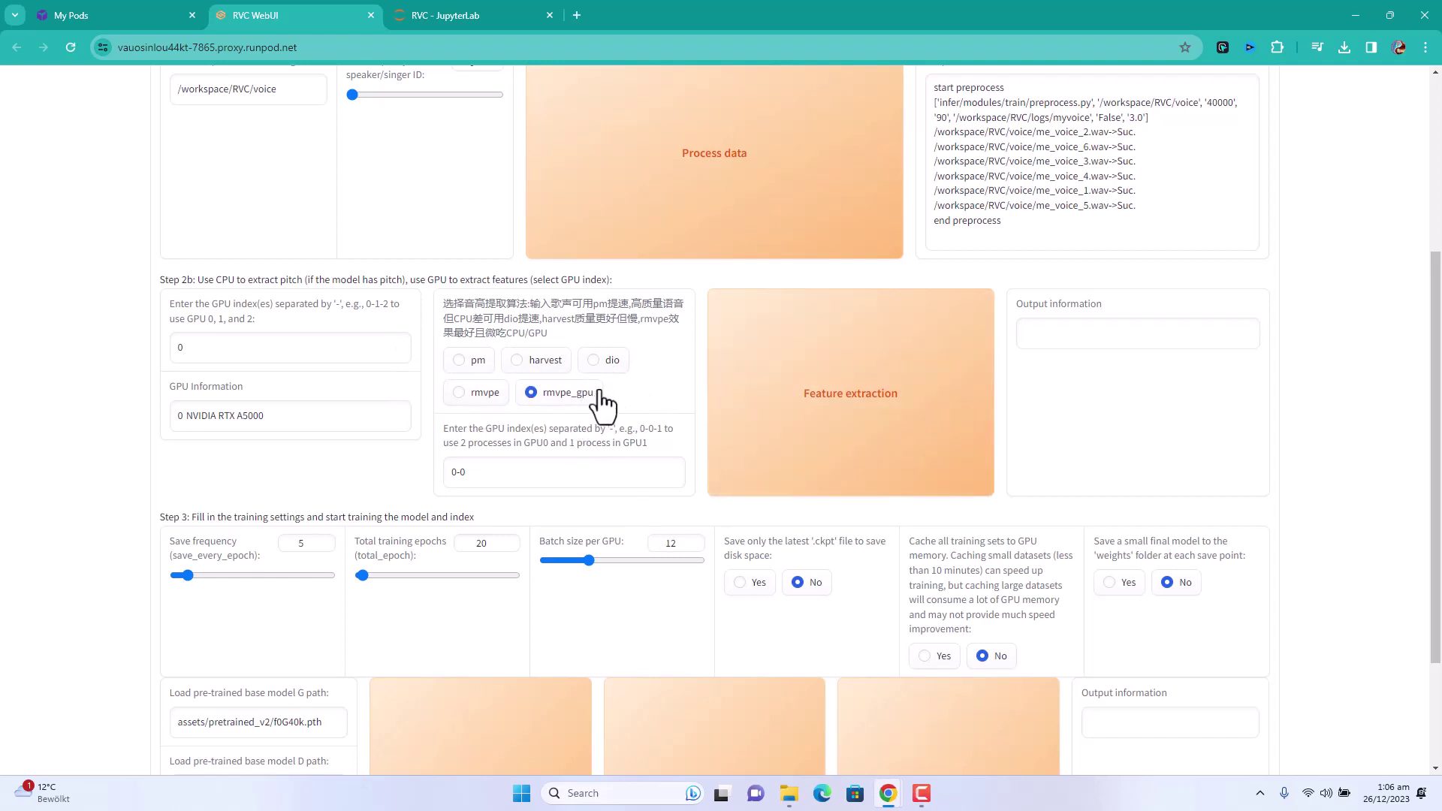
- Run feature extraction with the rmvpe_gpu pitch algorithm and bring up the Step 3 training settings
click(832, 403)
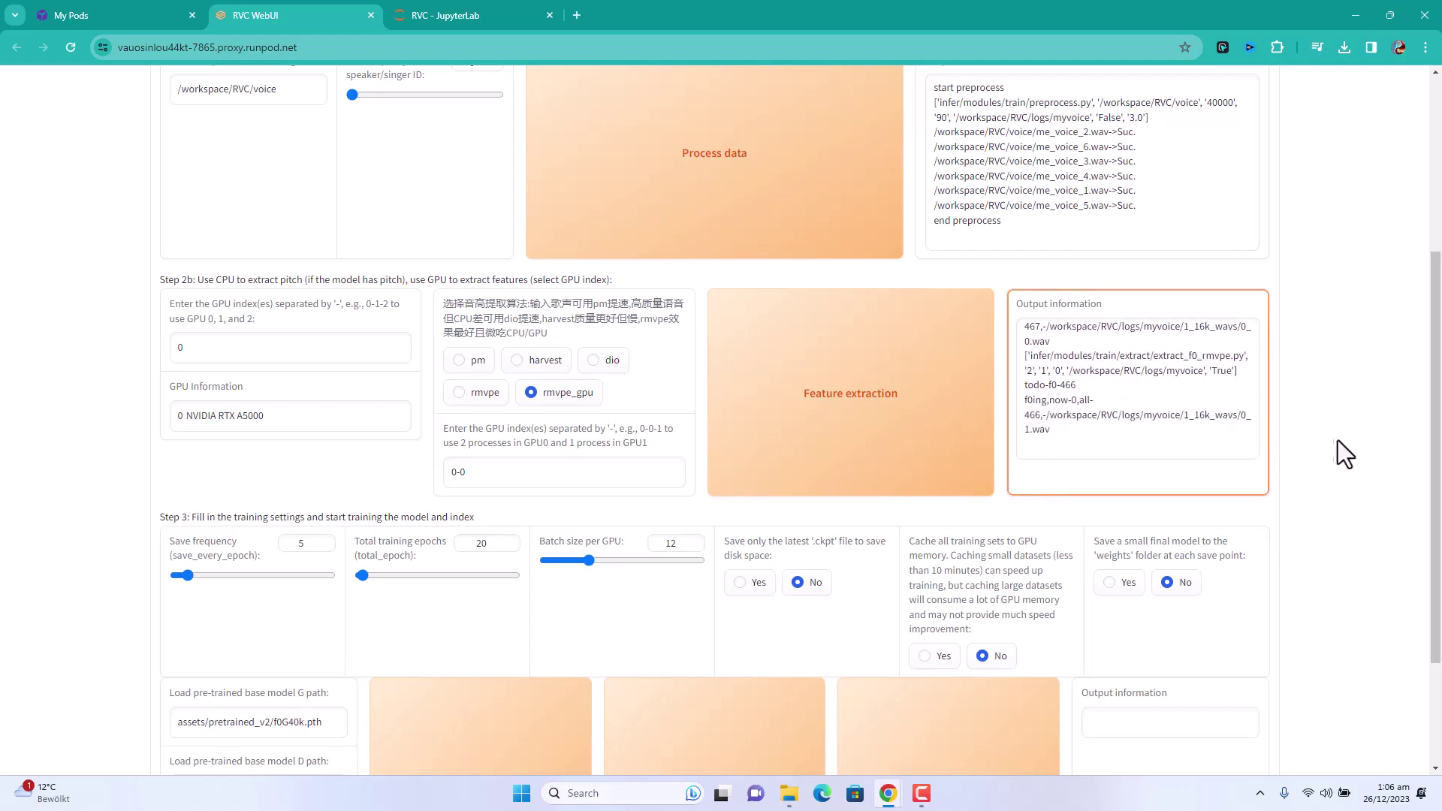
scroll(1381, 430, down, 1)
scroll(1381, 430, down, 2)
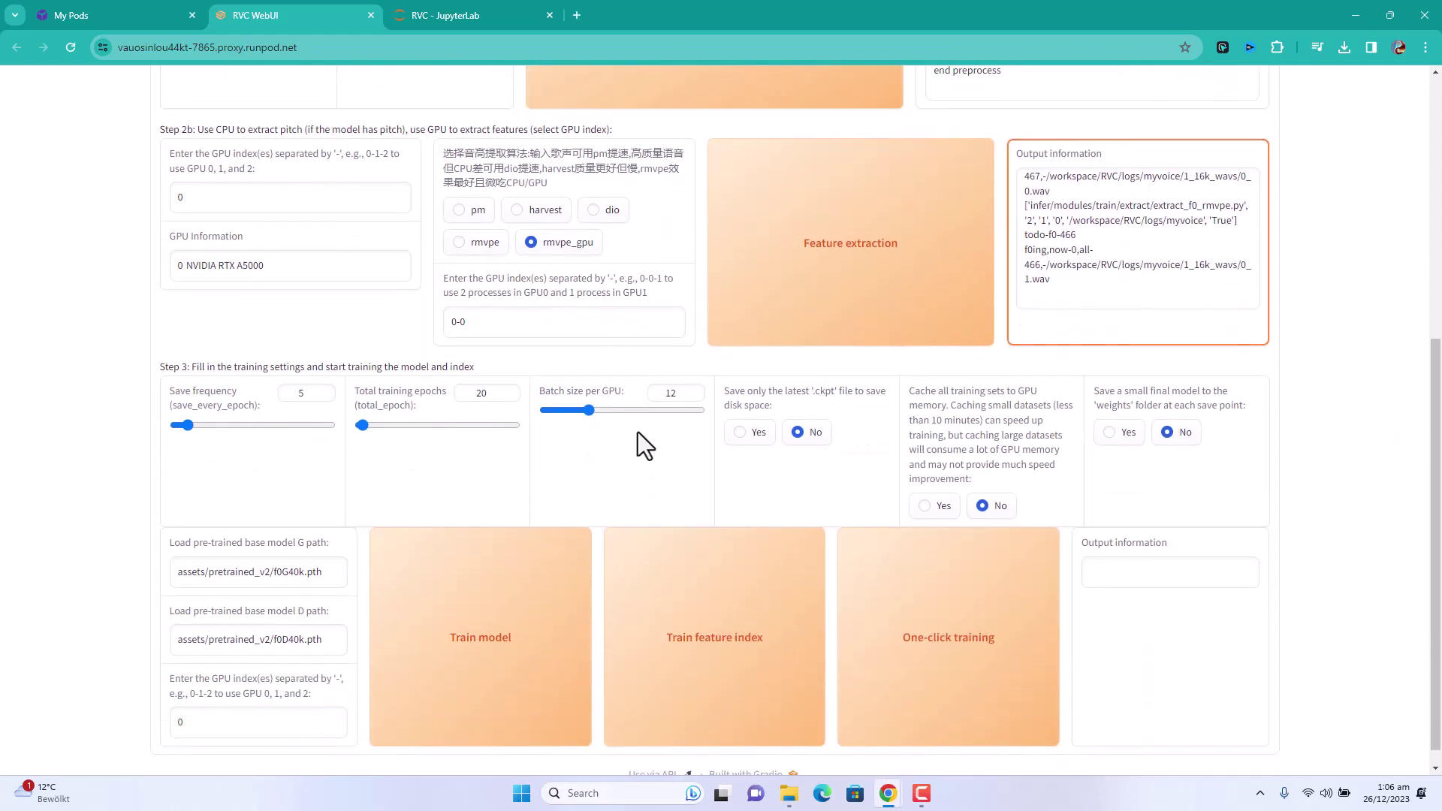
- Try different total training epochs, ending with 250
click(487, 392)
key(BackSpace)
text(50)
drag(486, 400, 433, 394)
text(5)
click(302, 392)
click(96, 407)
click(496, 393)
key(BackSpace)
text(250)
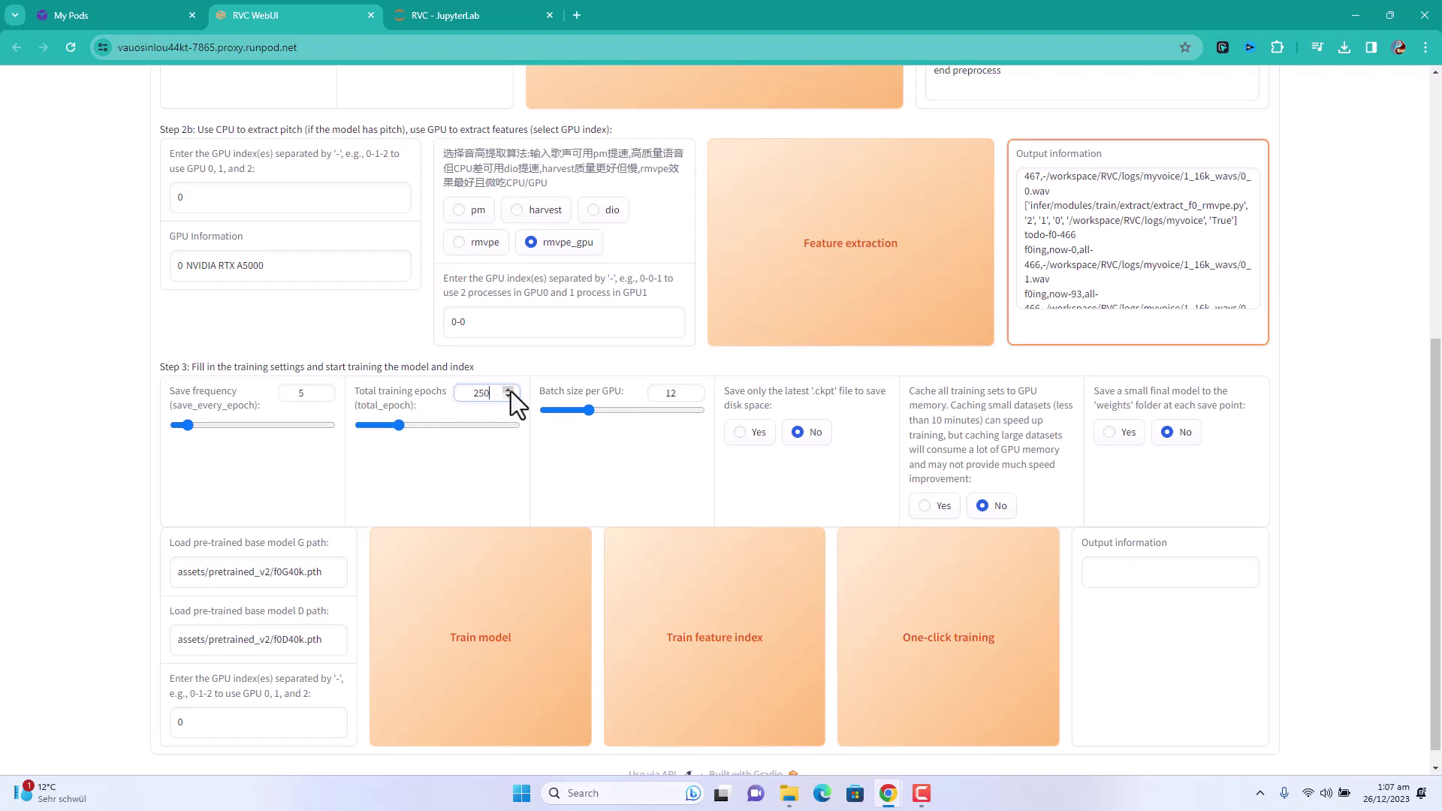
- Try a save frequency of 50 epochs
click(265, 394)
text(0)
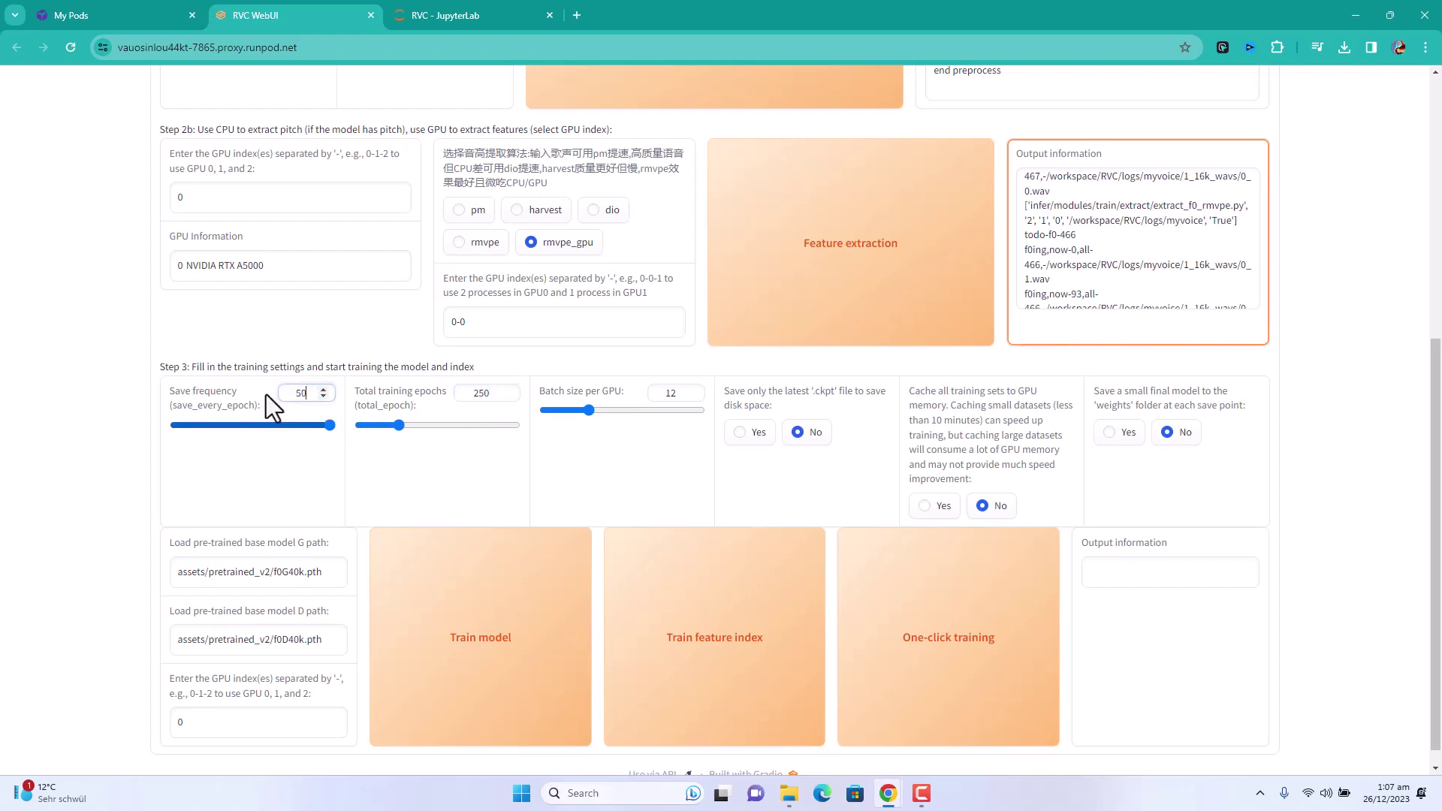
drag(201, 395, 269, 421)
click(291, 410)
- Set the total training epochs to 5 and the save frequency to 5
double_click(481, 393)
text(5)
click(309, 391)
key(BackSpace)
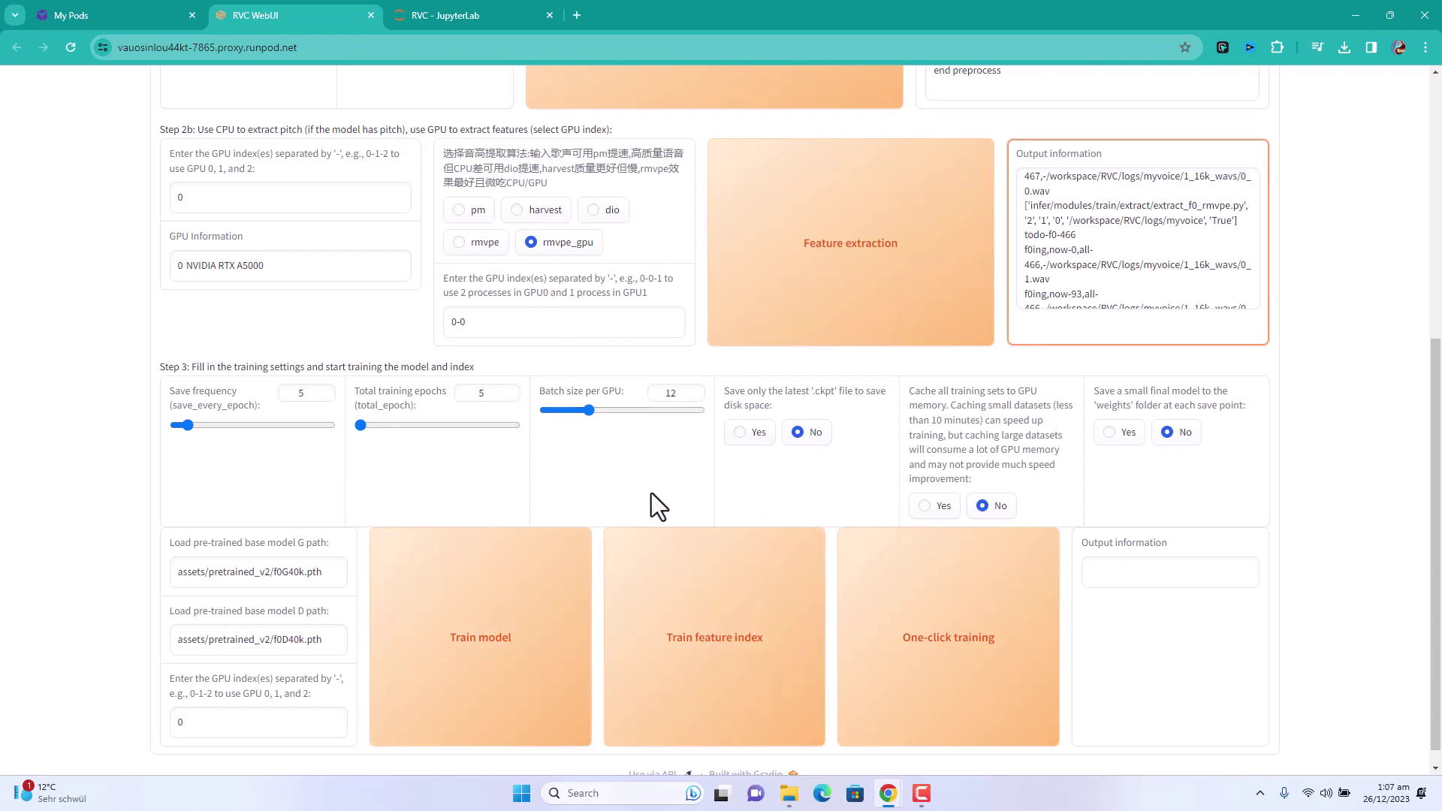
- Set the batch size per GPU to 40
scroll(1149, 252, down, 1)
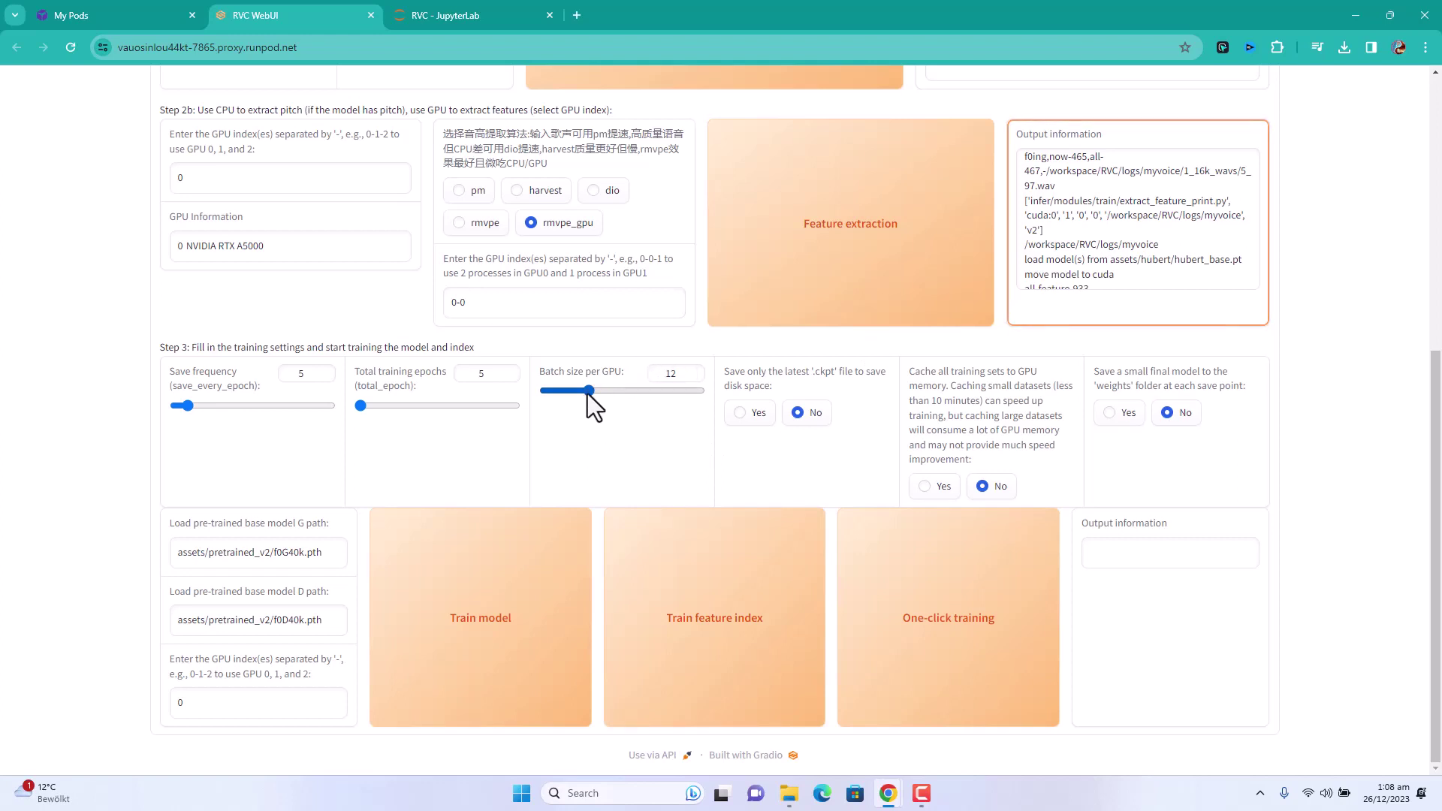
drag(587, 393, 709, 391)
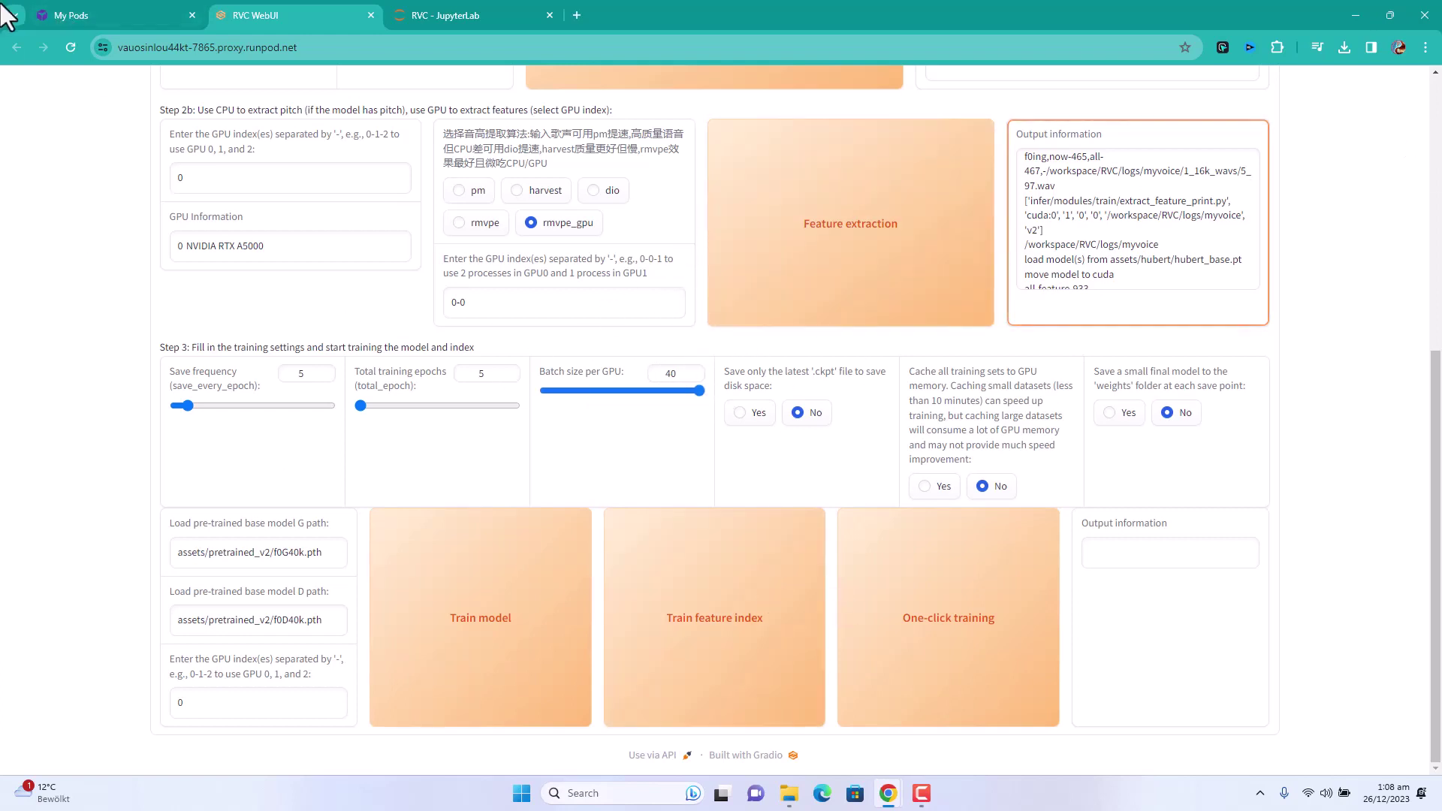
- Check the pod's GPU and memory utilization on RunPod's Pods page, and return to the RVC WebUI
click(112, 15)
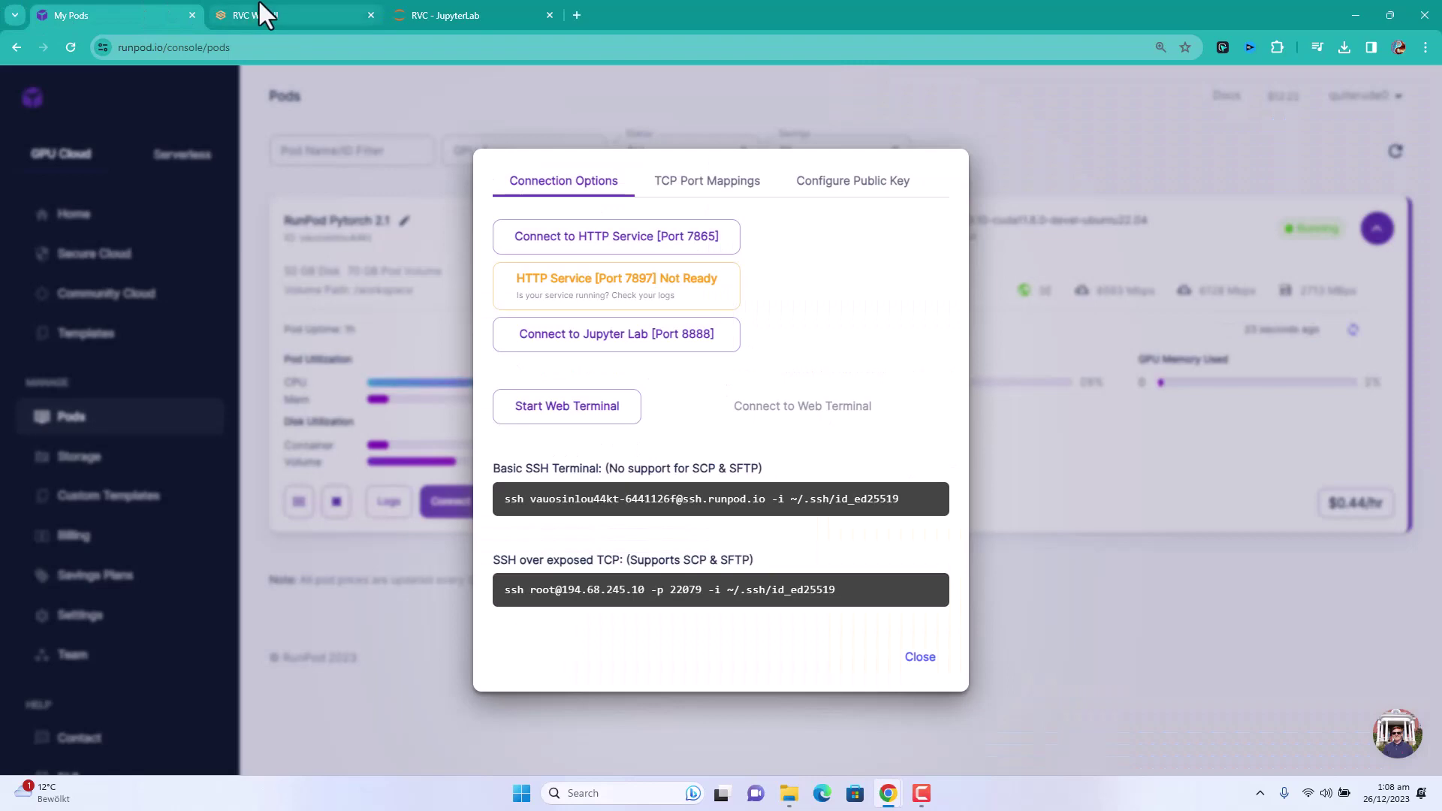
click(920, 658)
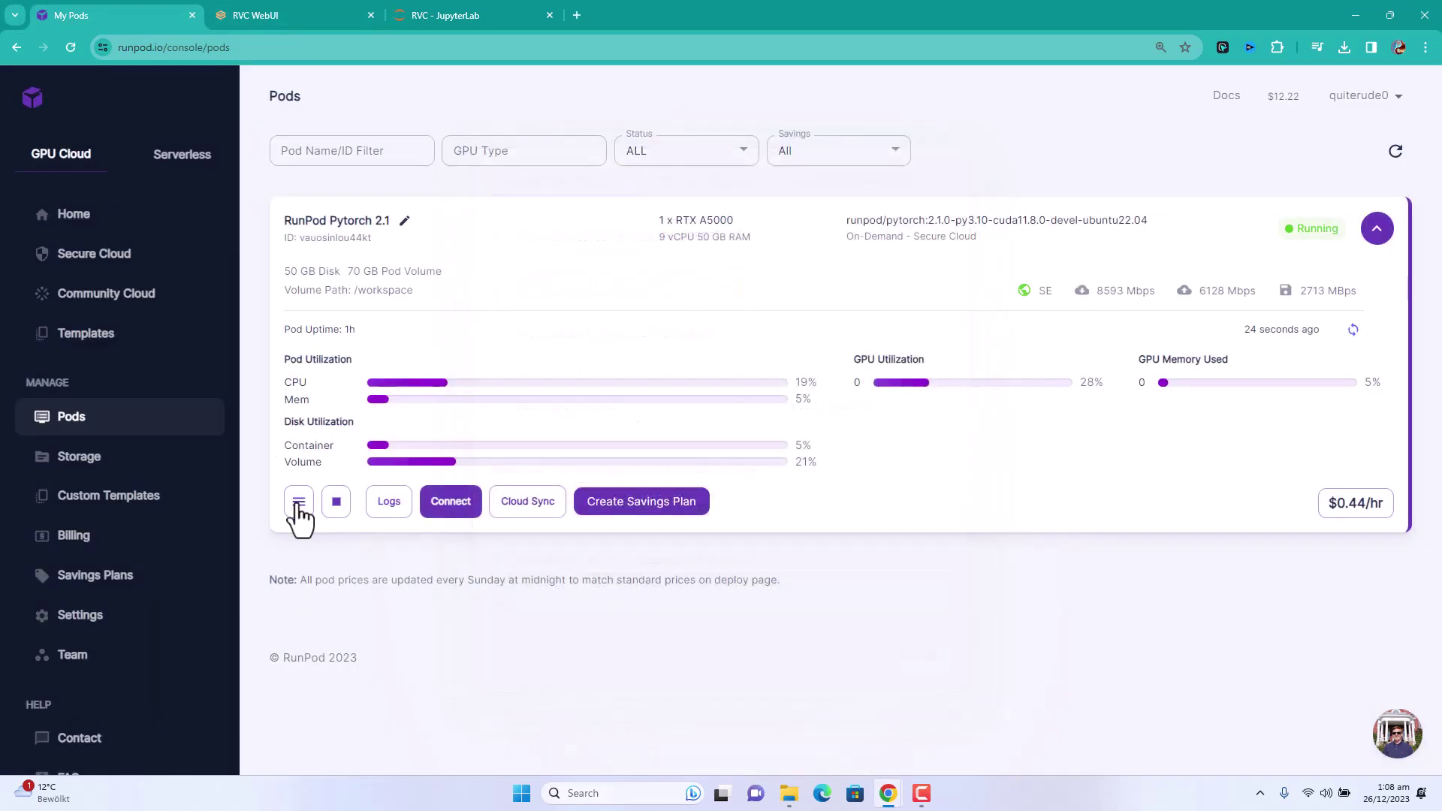
click(283, 15)
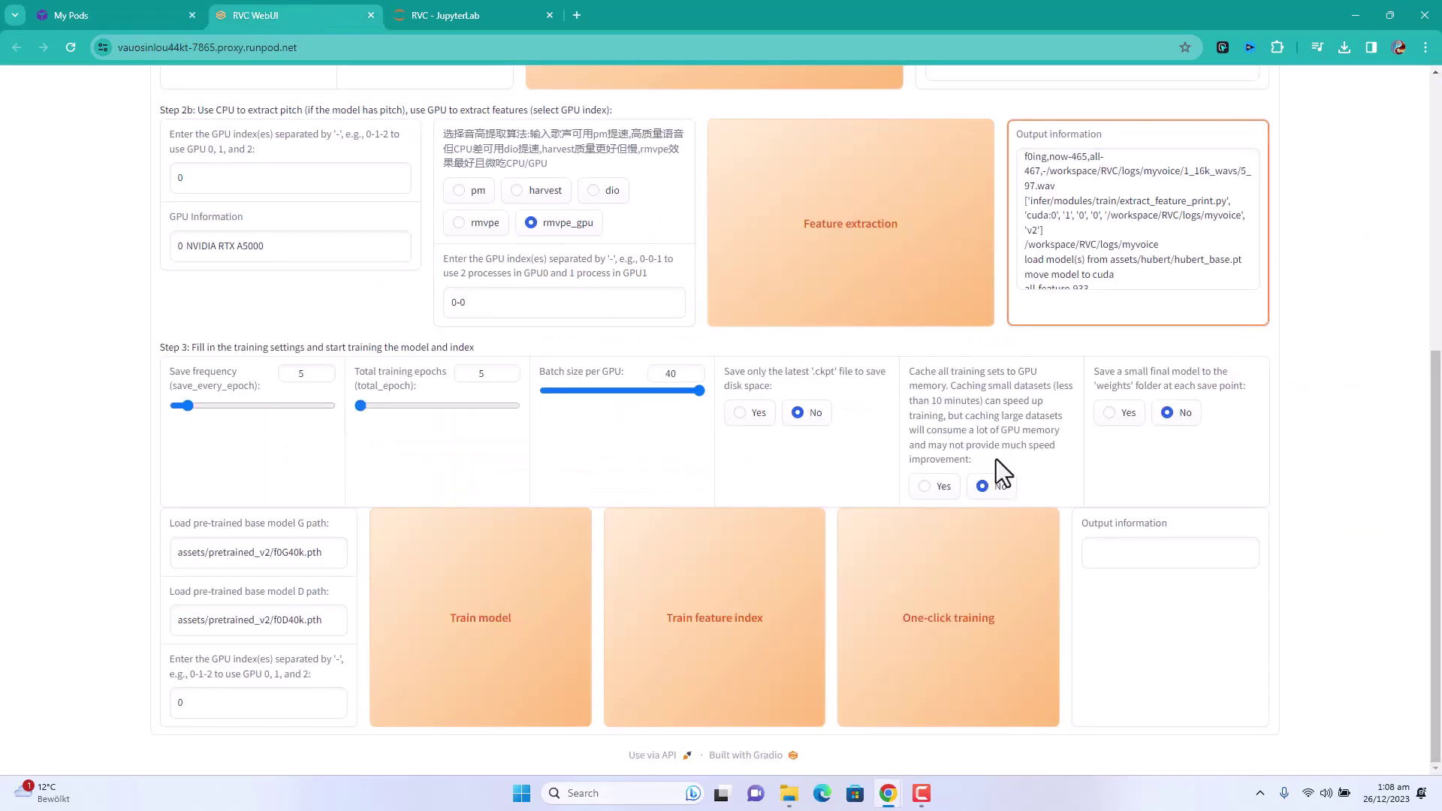
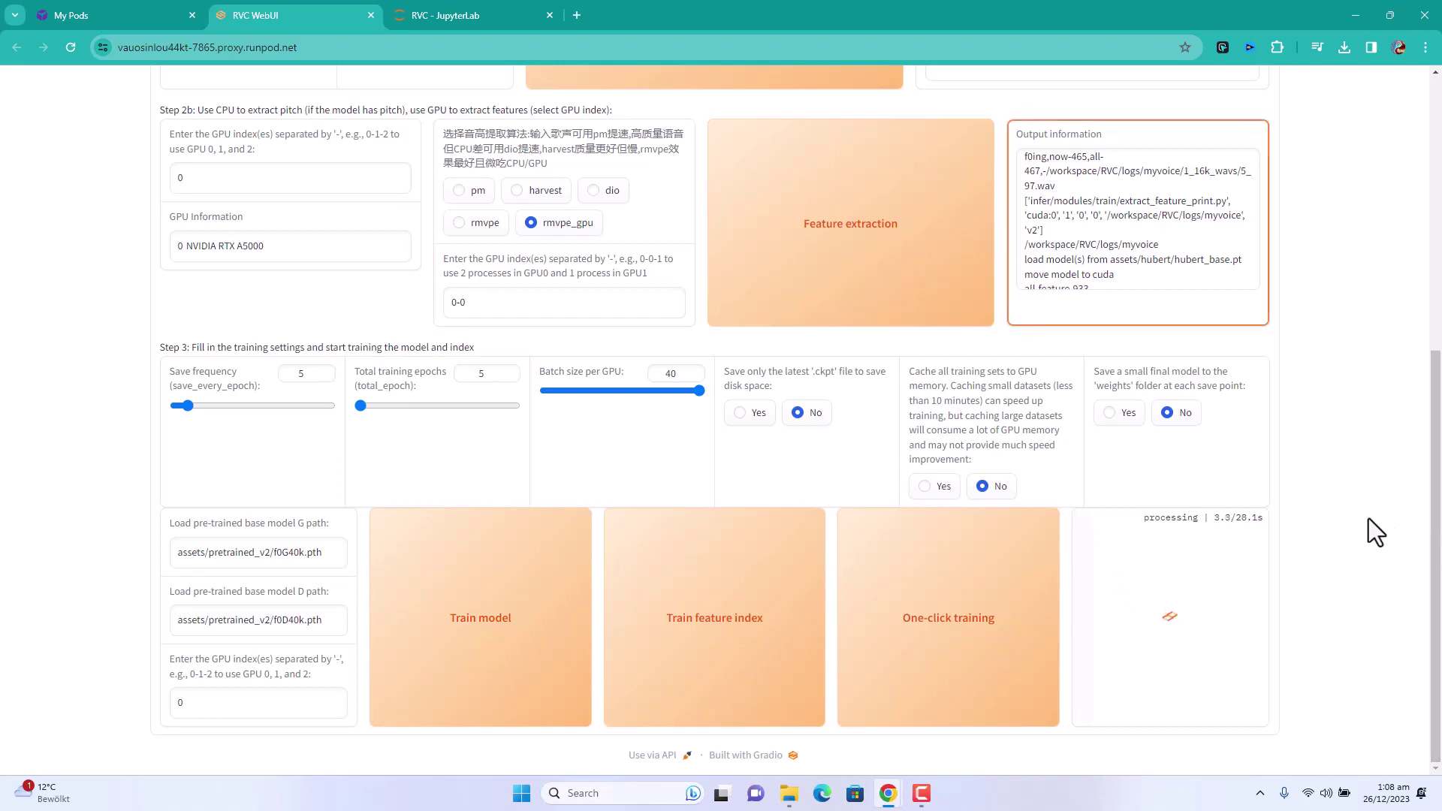
- Monitor the model training in the JupyterLab terminal log, alternating with the output information in the RVC WebUI
click(481, 15)
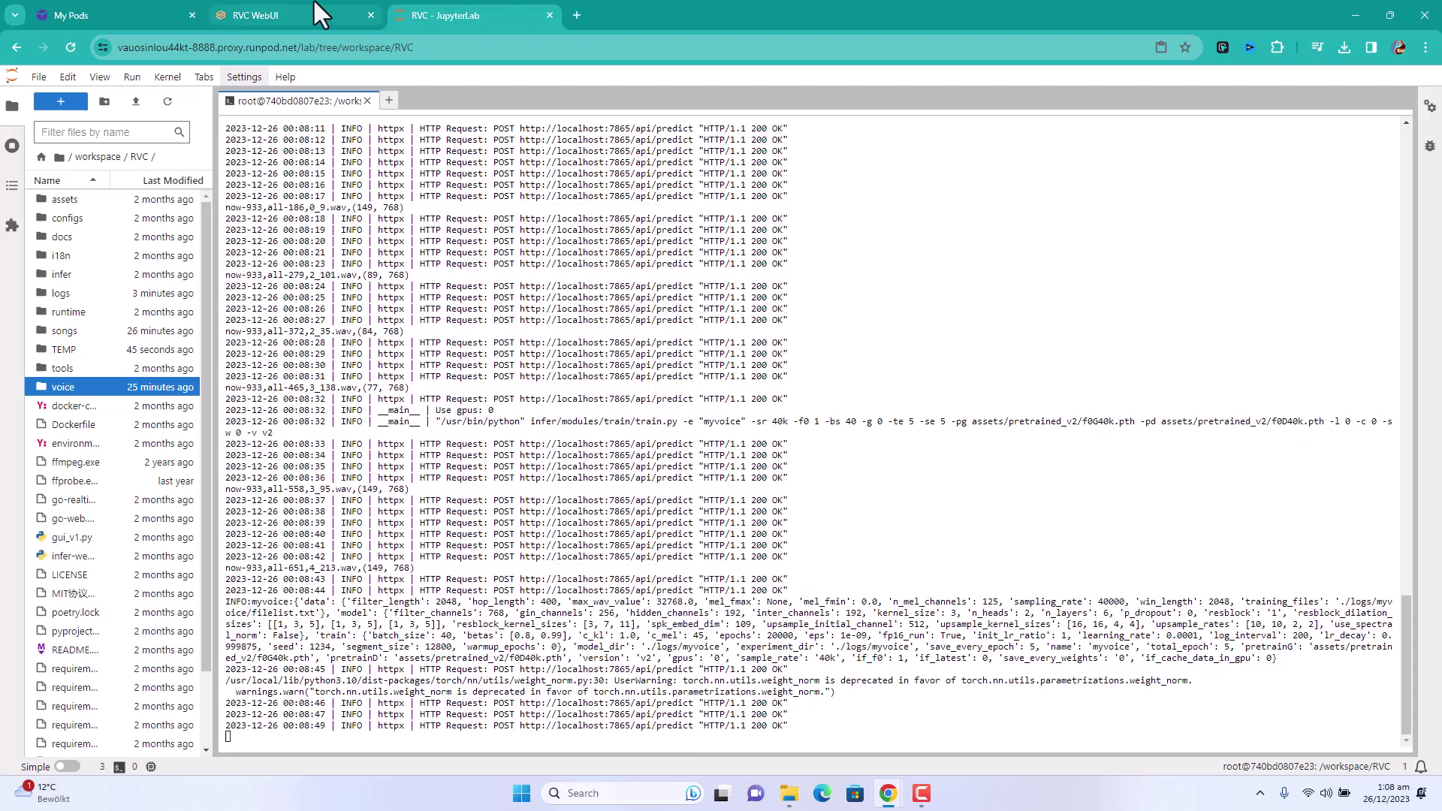
click(310, 10)
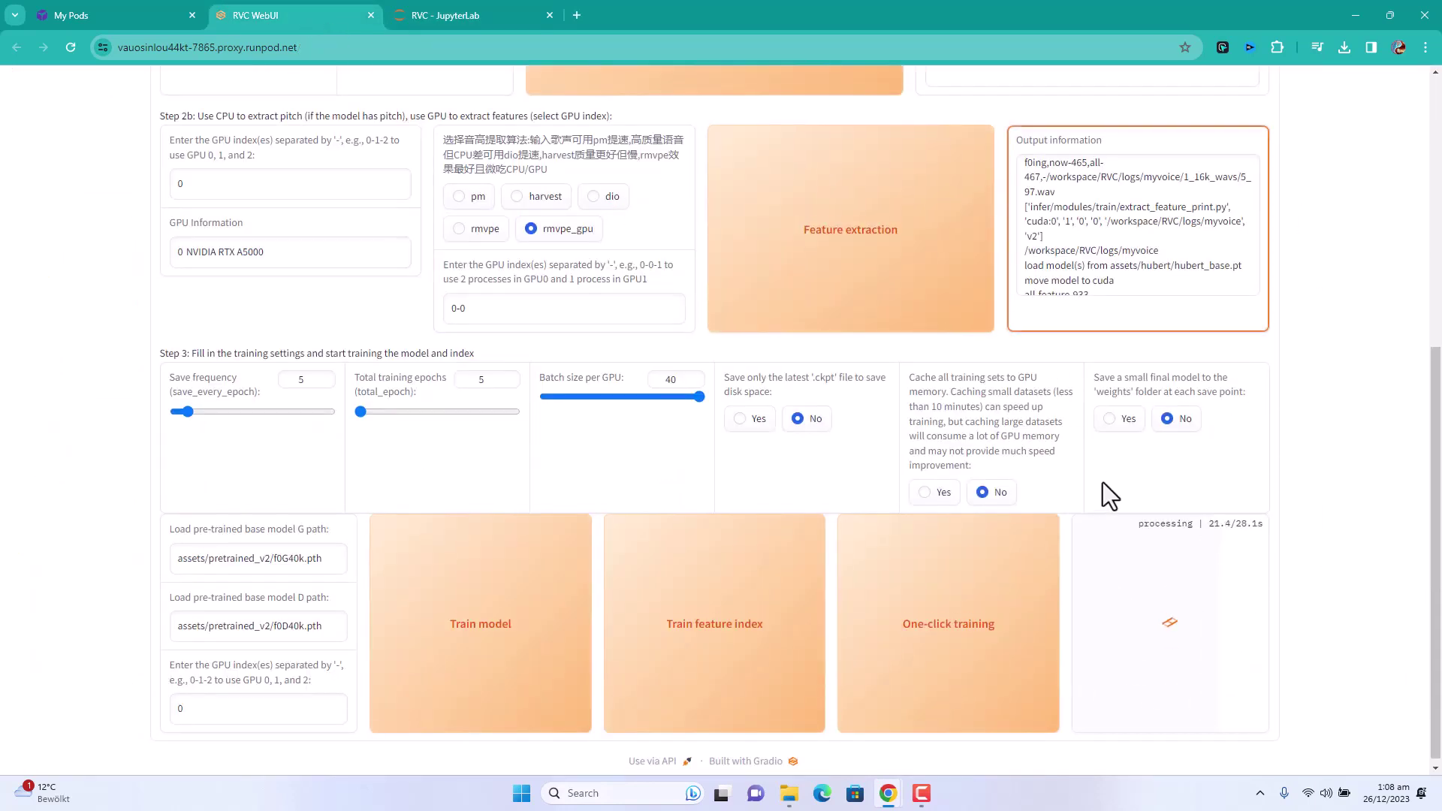
scroll(351, 266, up, 4)
scroll(1017, 470, down, 4)
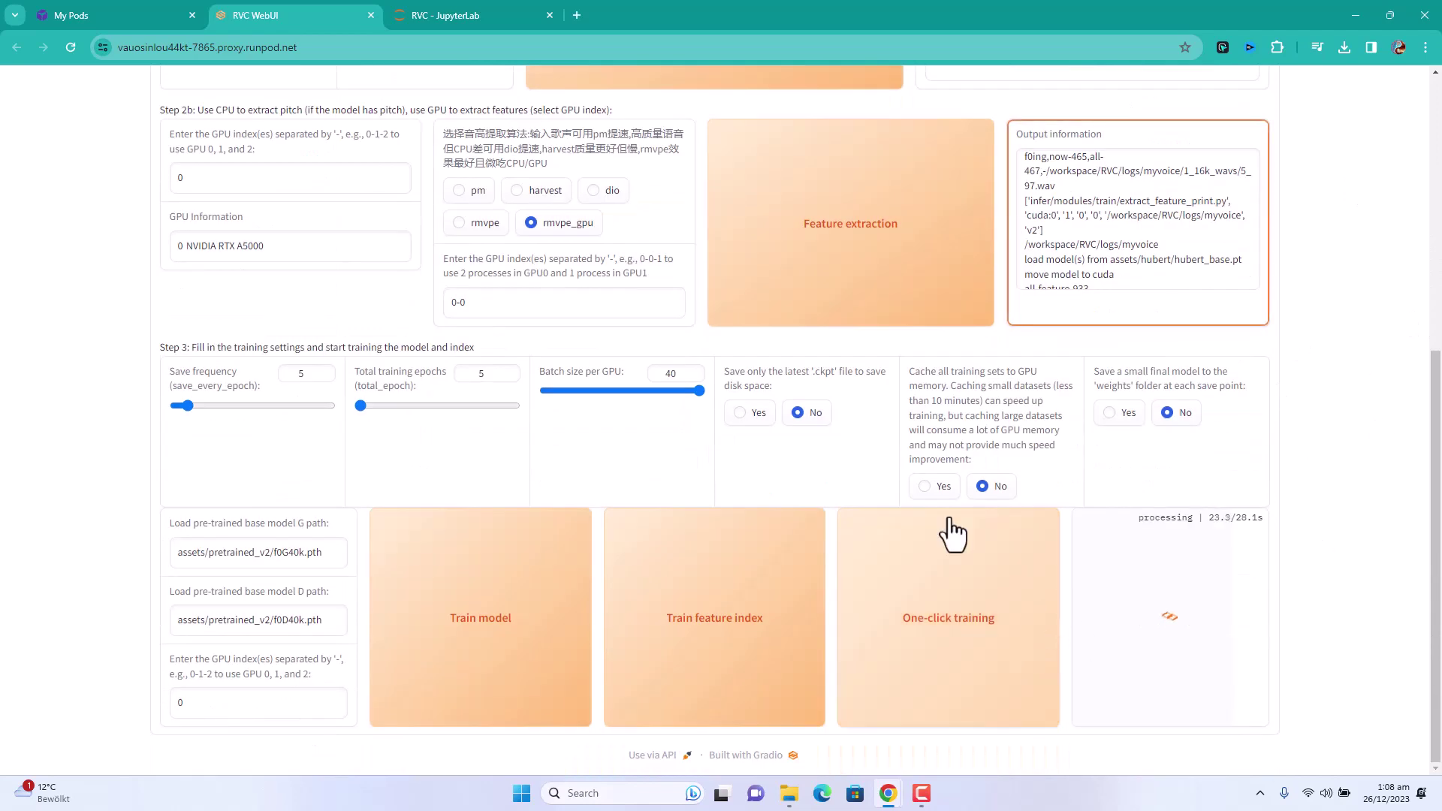
click(505, 14)
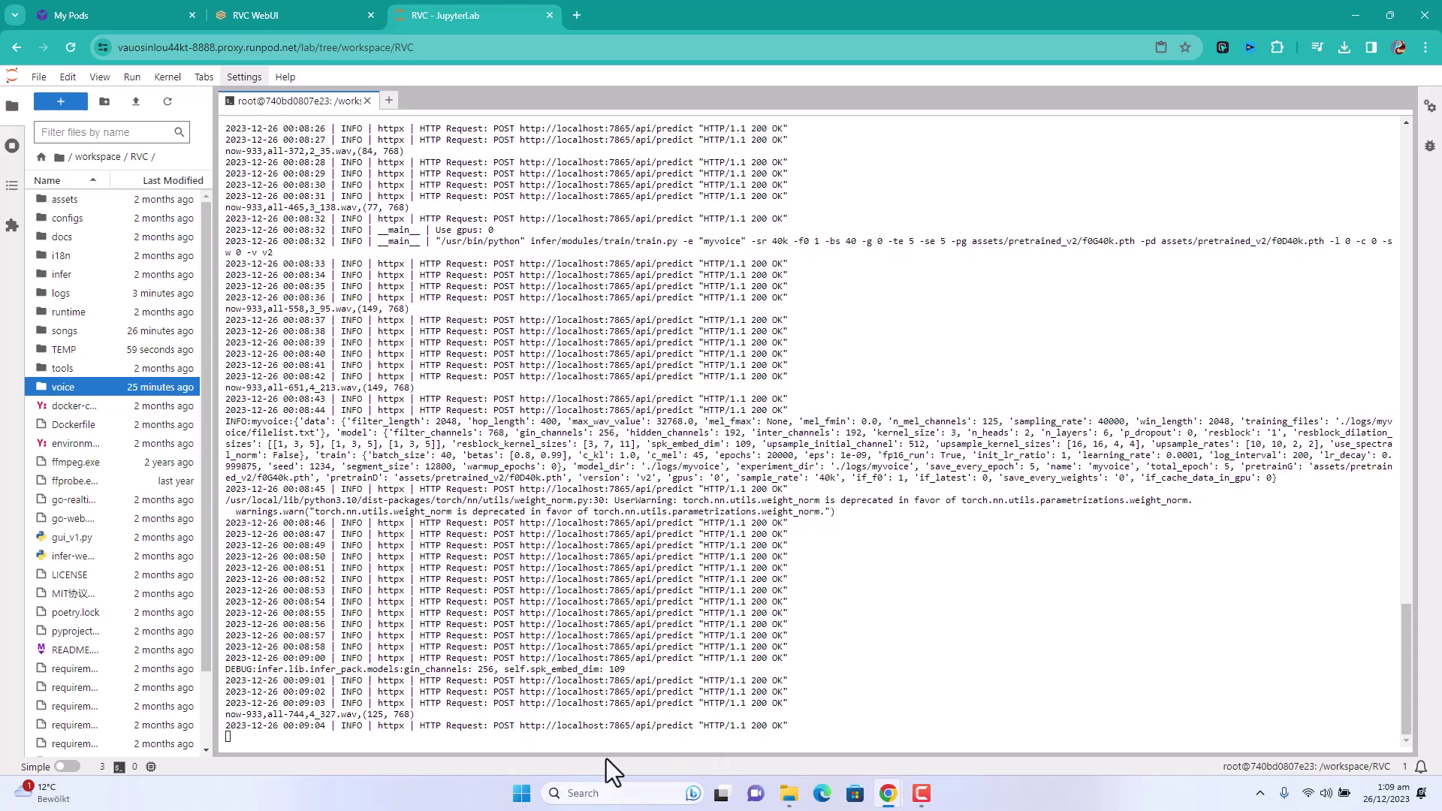
click(290, 9)
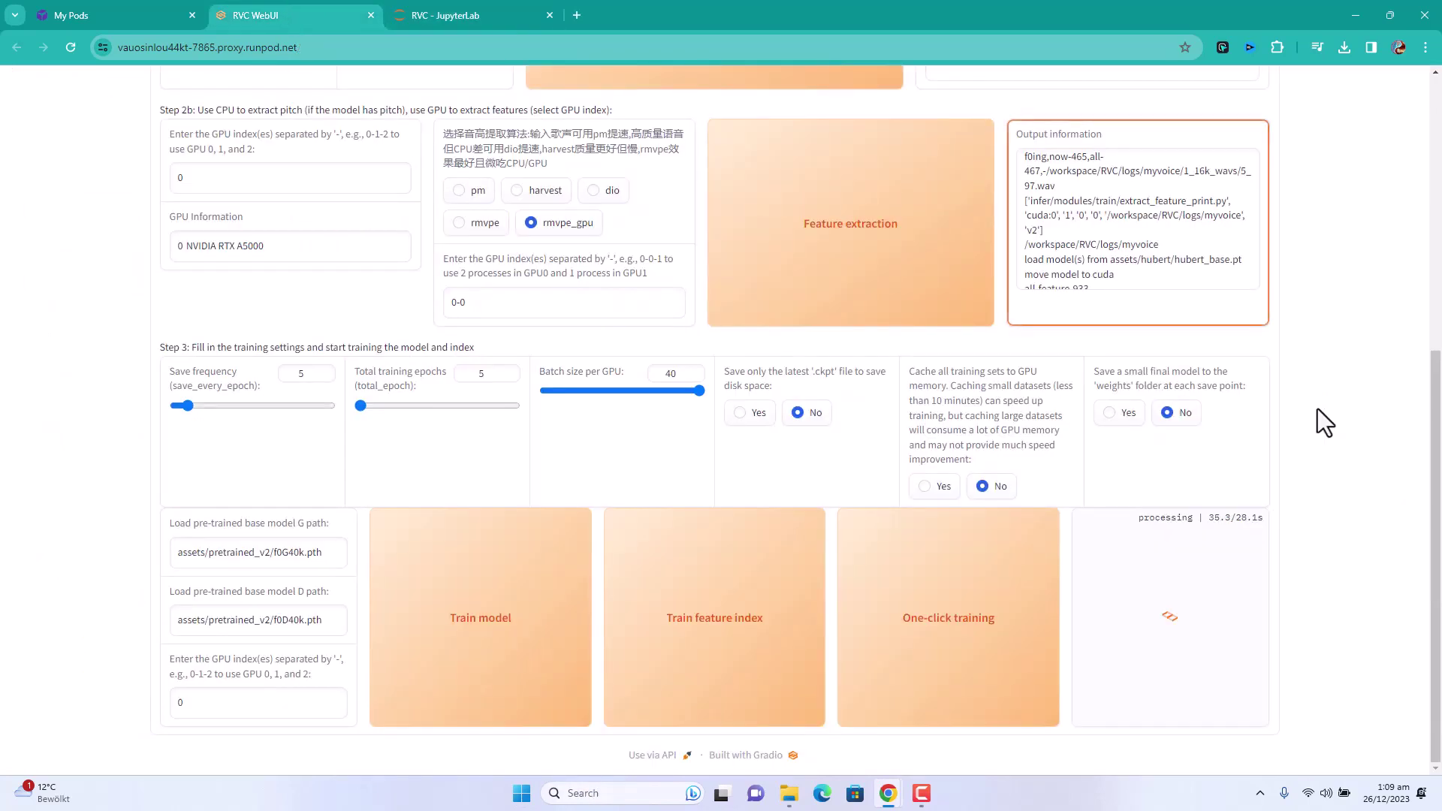
click(497, 15)
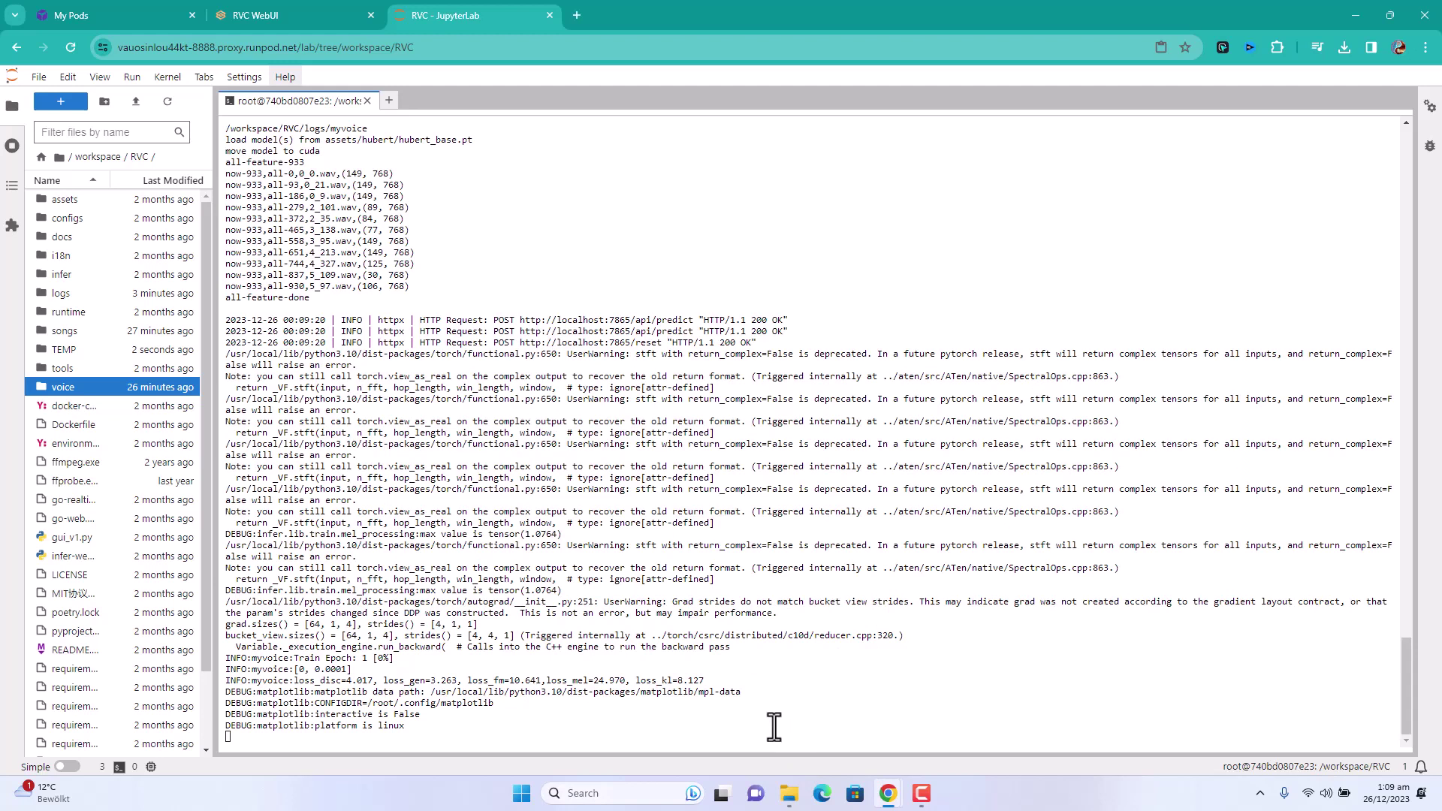
click(285, 14)
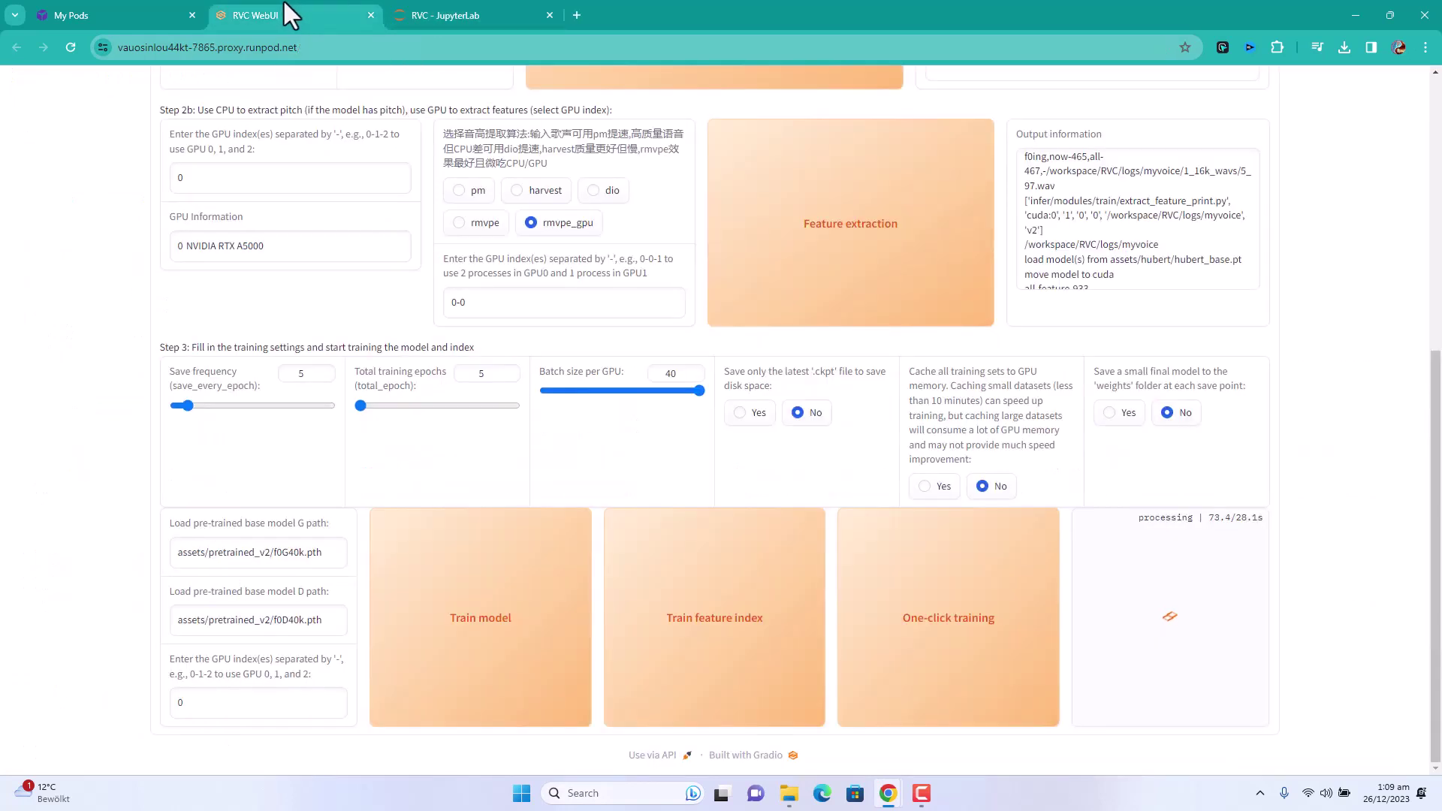
click(490, 5)
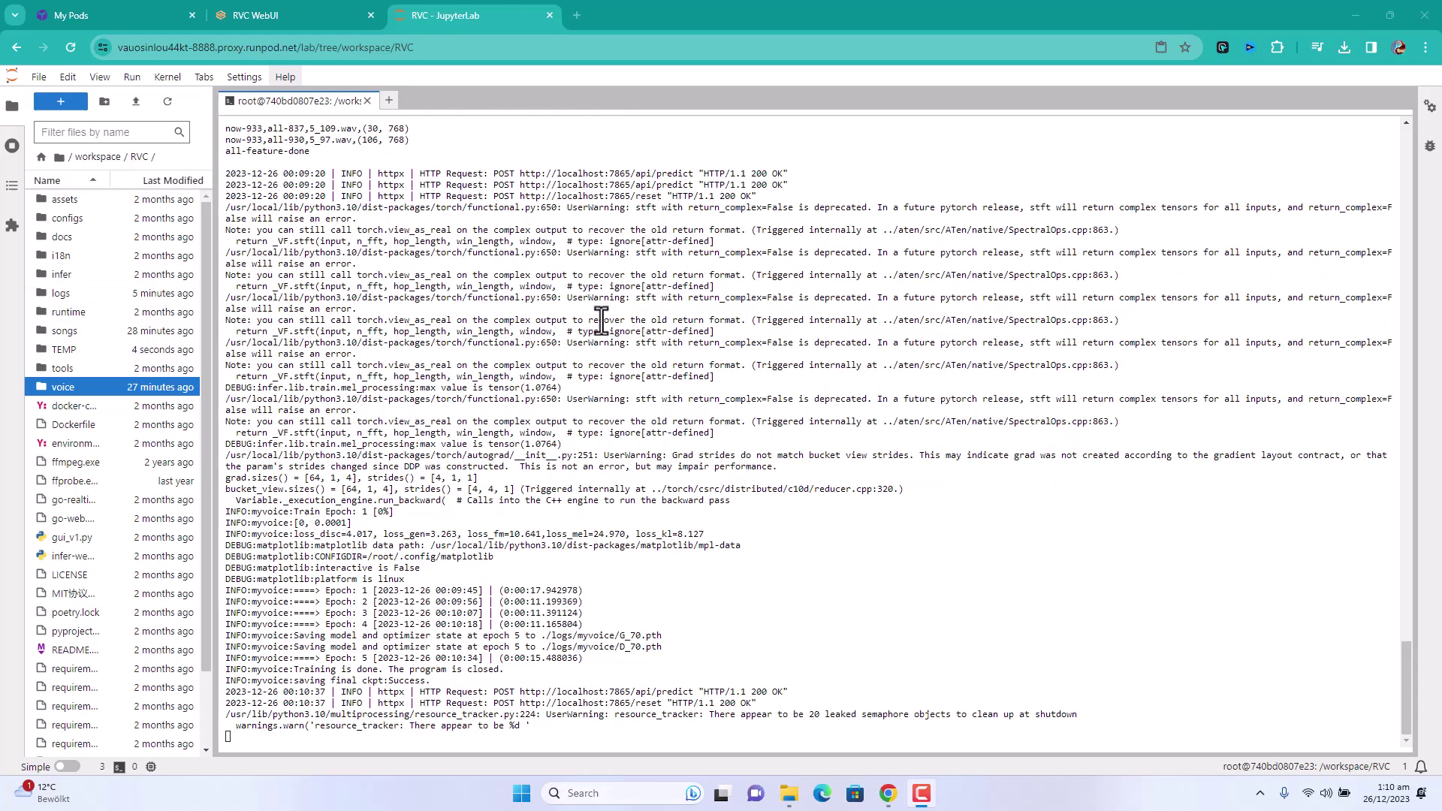
- Locate the trained myvoice.pth file in the RVC assets/weights folder, and switch back to the RVC WebUI
double_click(42, 204)
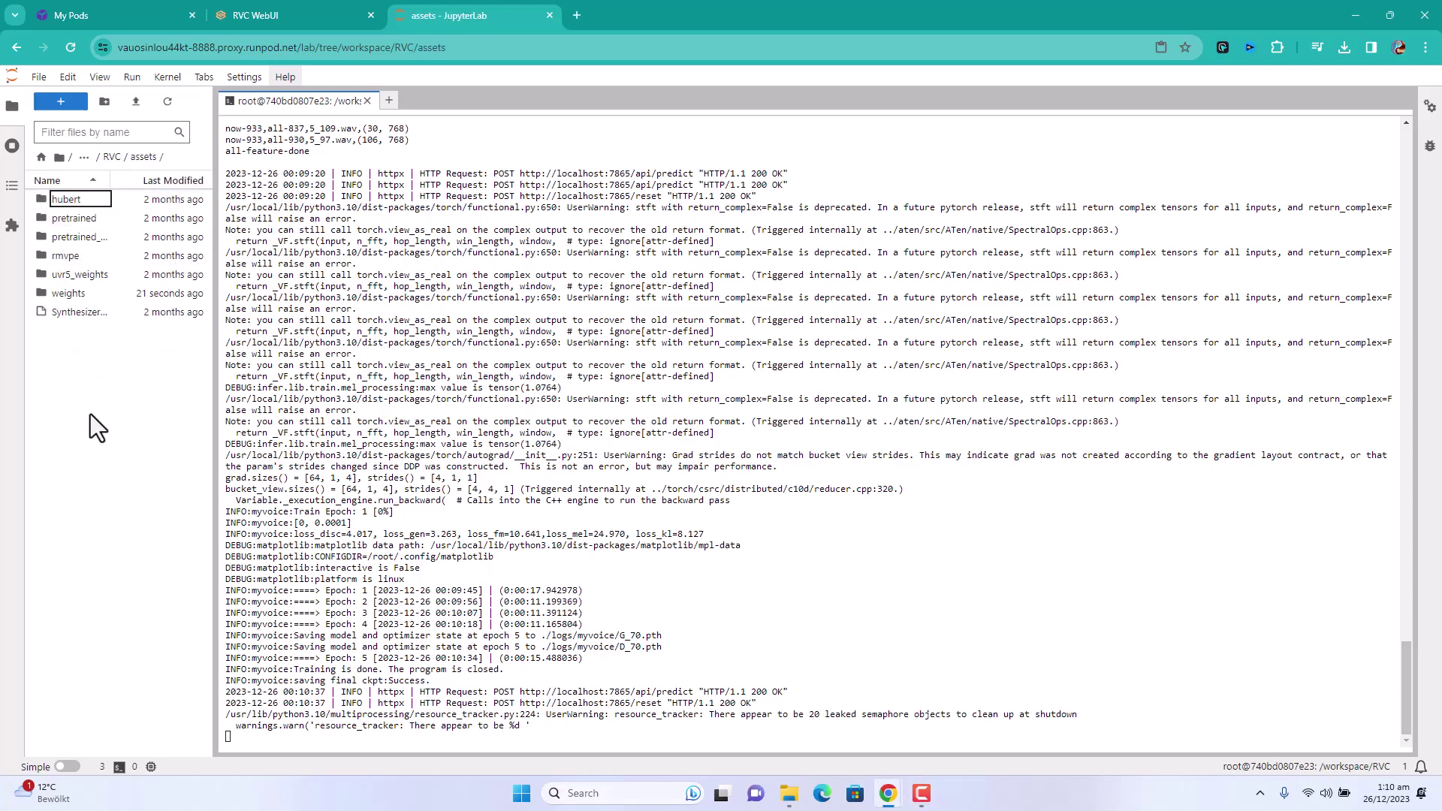
double_click(40, 292)
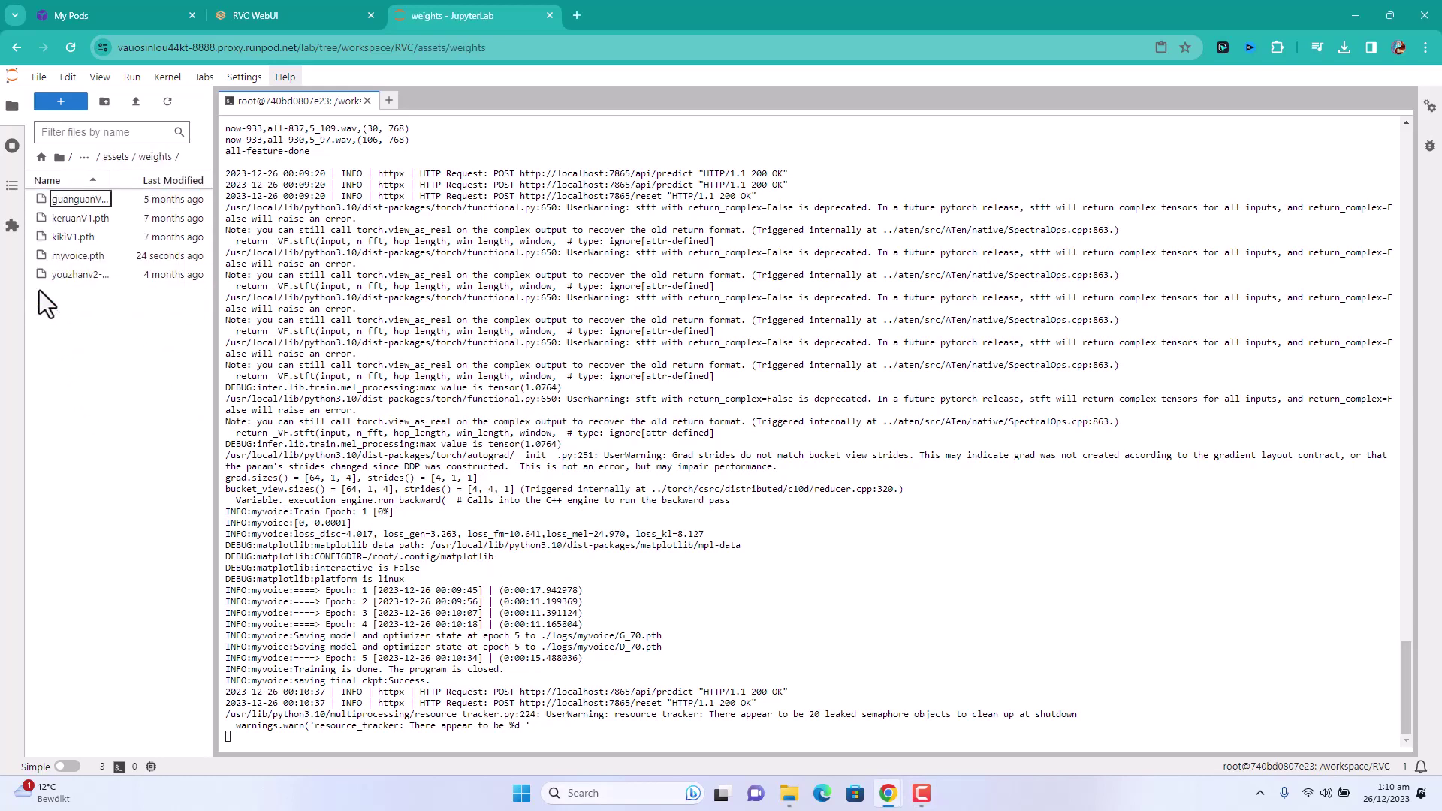
click(66, 259)
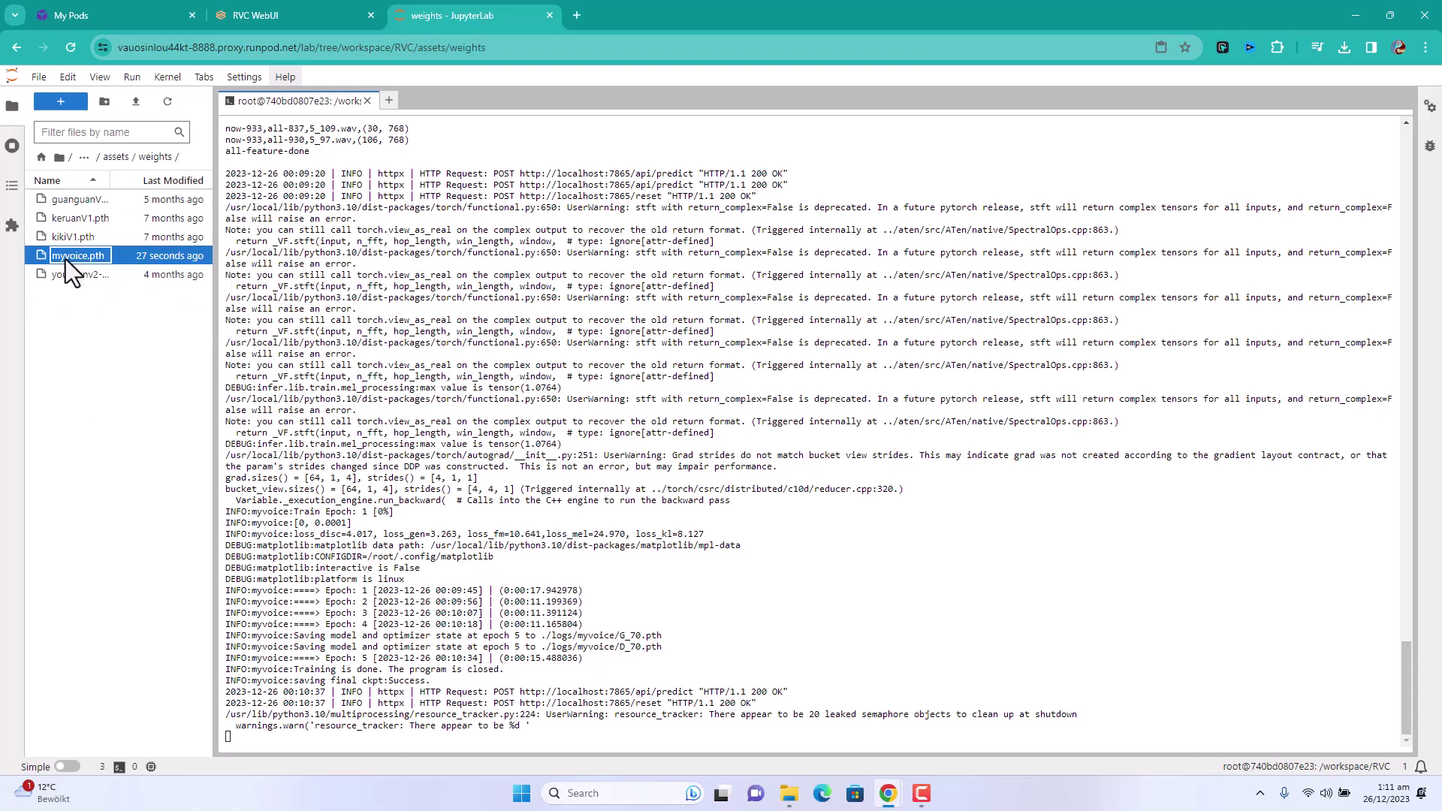
click(265, 2)
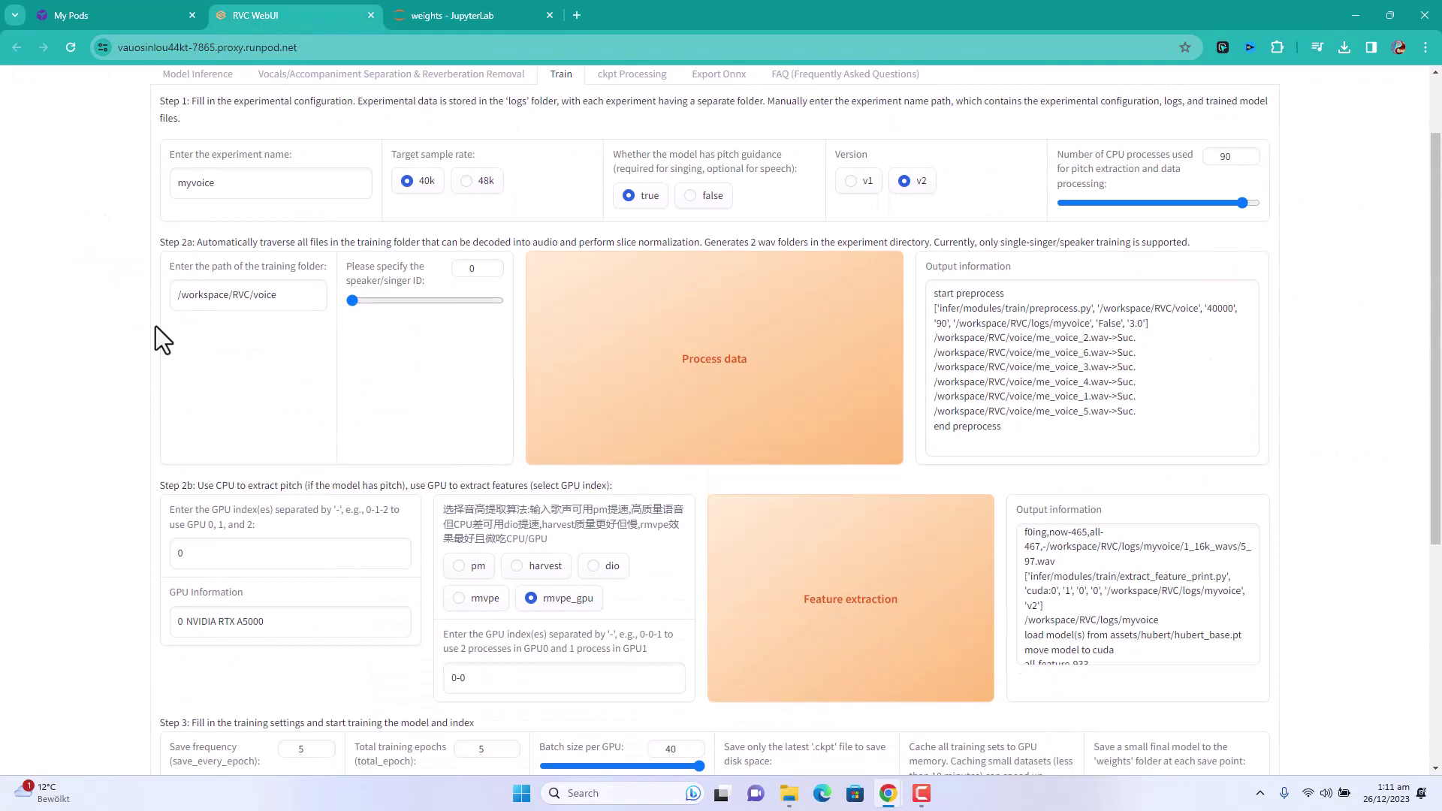
- Look at myvoice.pth in JupyterLab's weights folder, and open Model Inference in the RVC WebUI
click(416, 18)
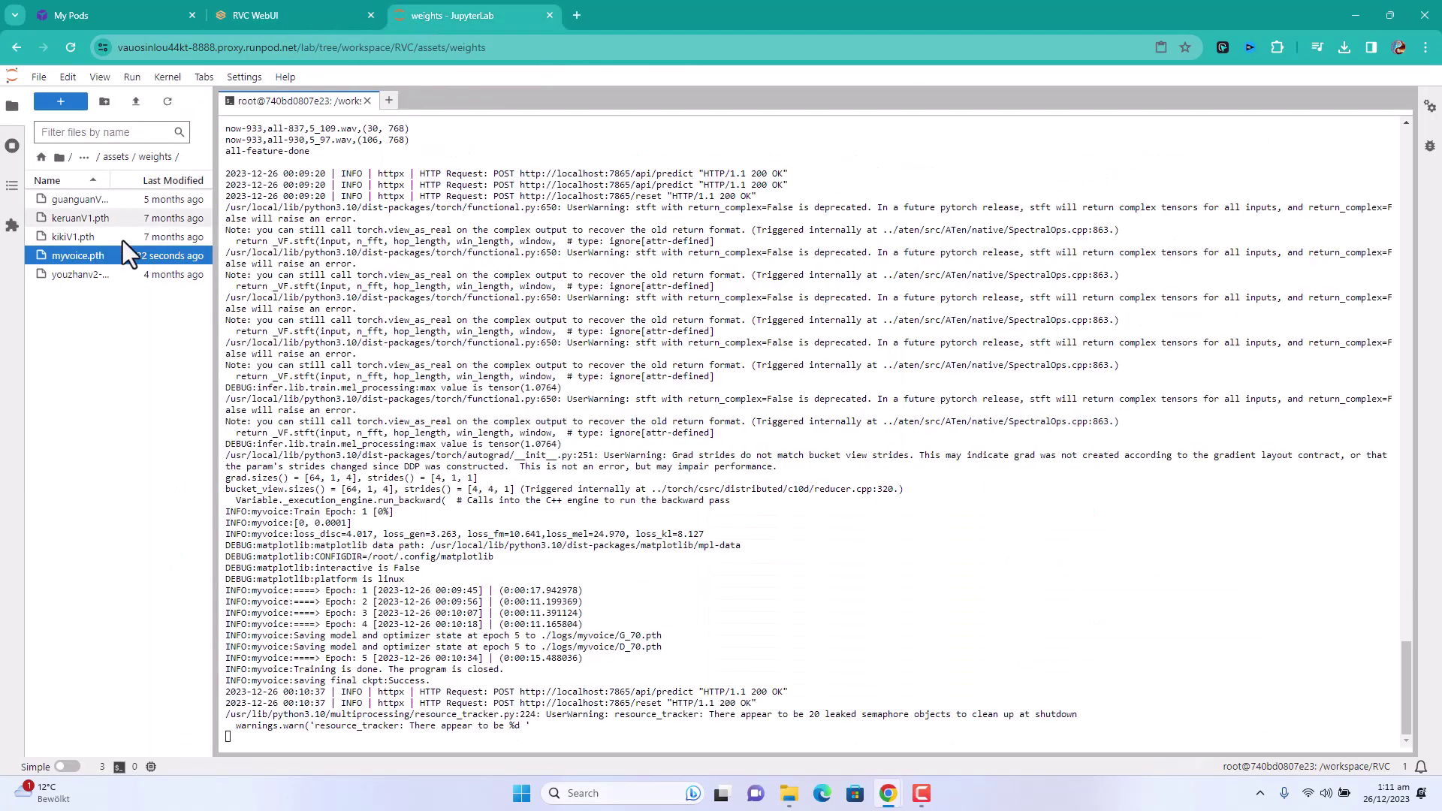
click(286, 1)
scroll(480, 341, up, 2)
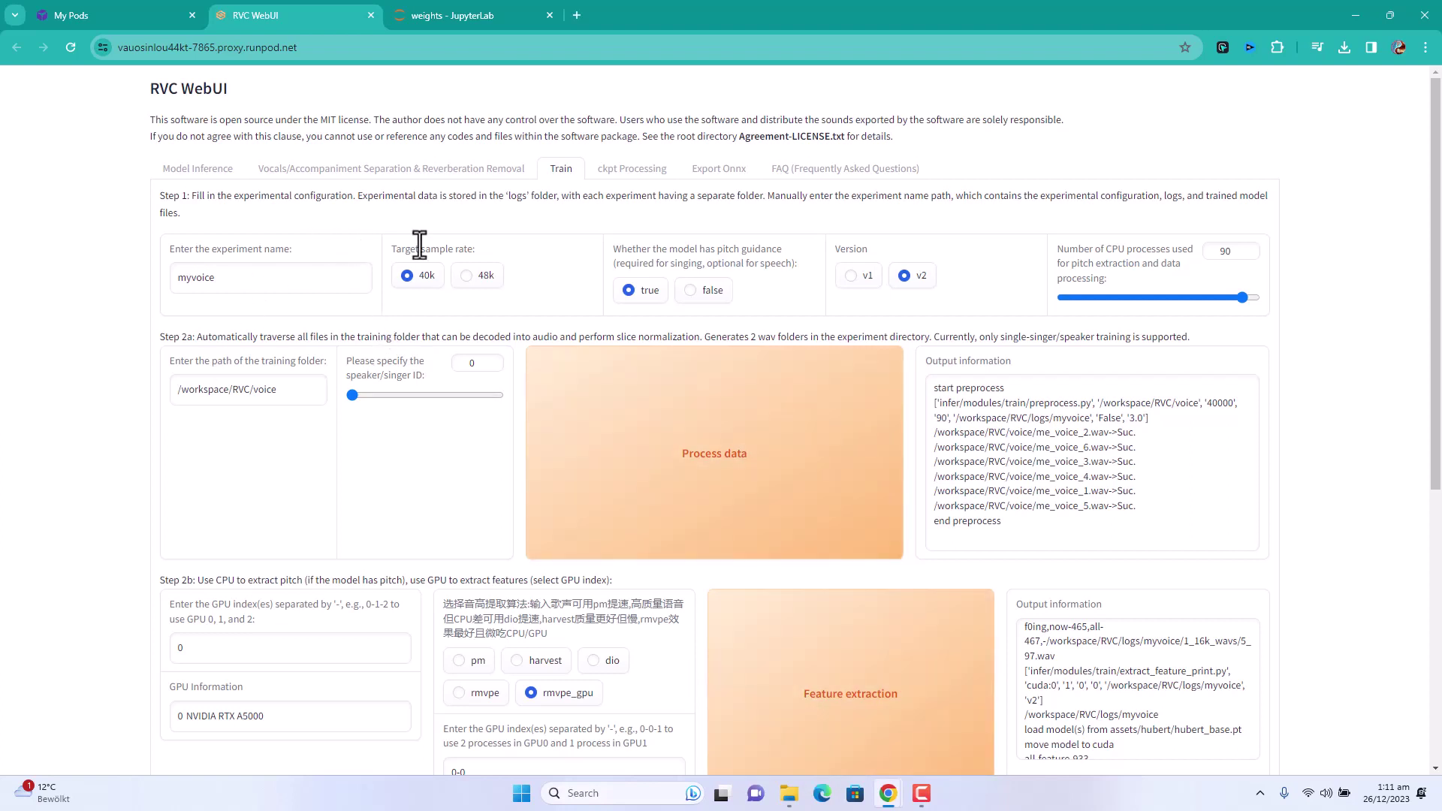
click(192, 177)
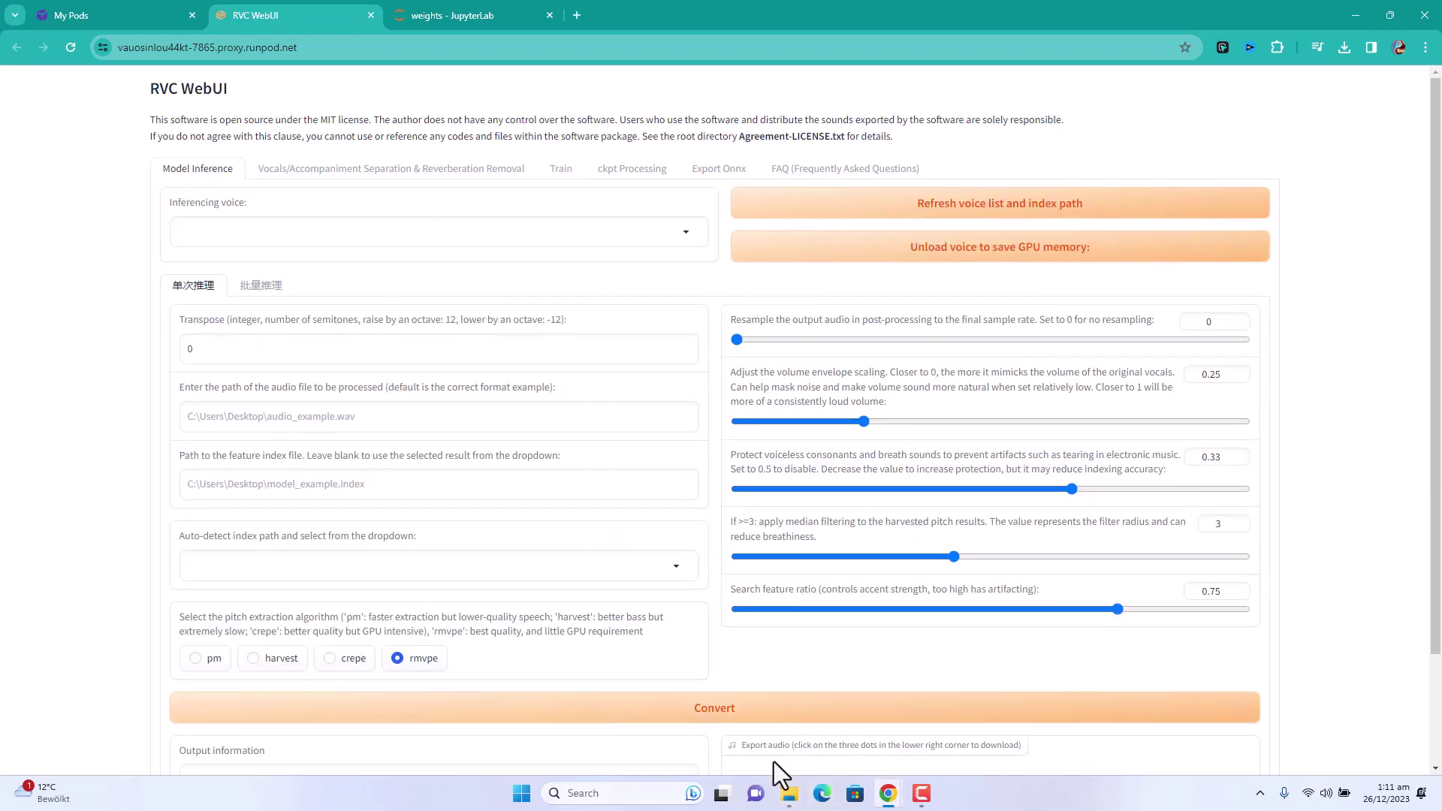
- Open the me folder on the Desktop in File Explorer and play the john_main_vocal audio file
mouse_move(789, 794)
click(701, 725)
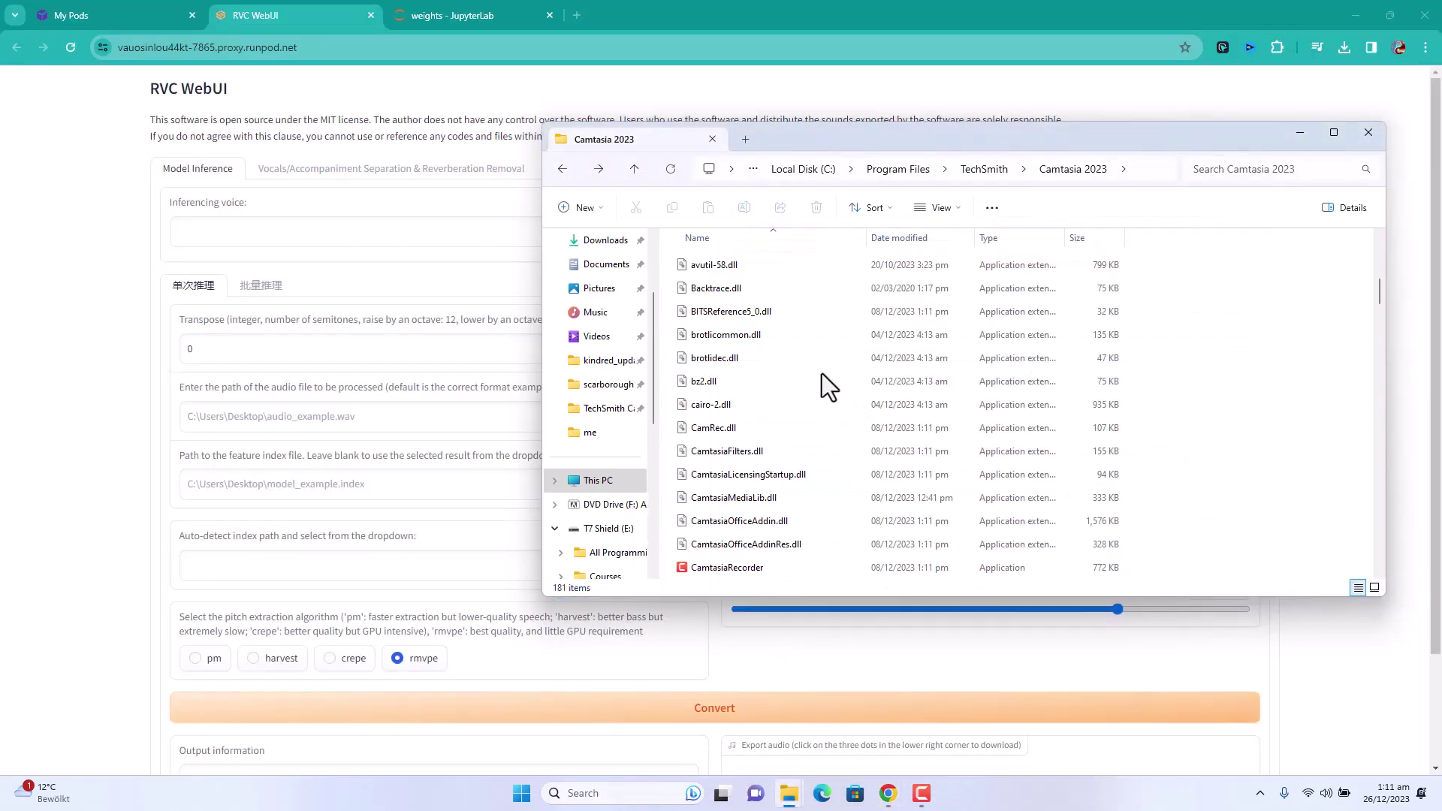
click(600, 340)
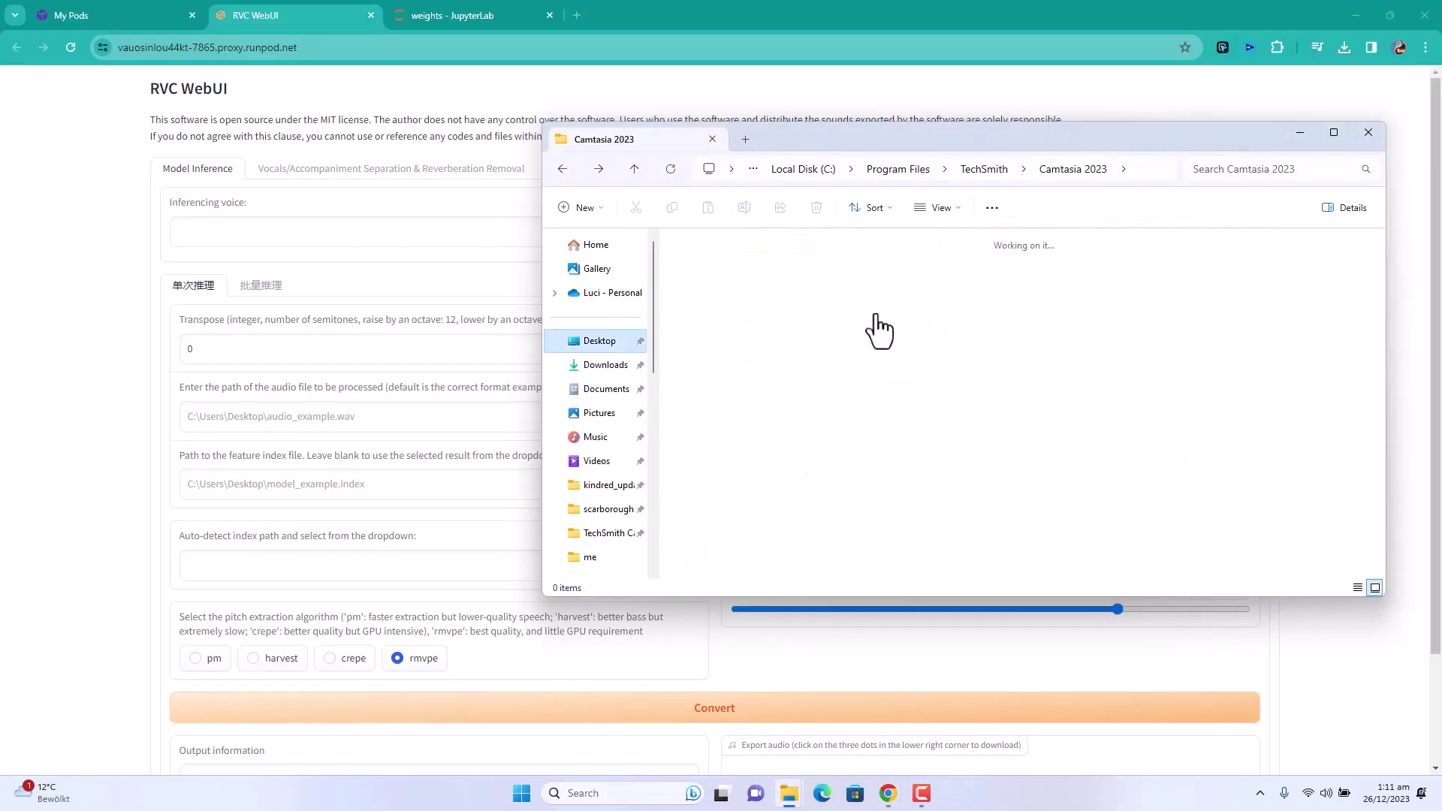
double_click(1293, 267)
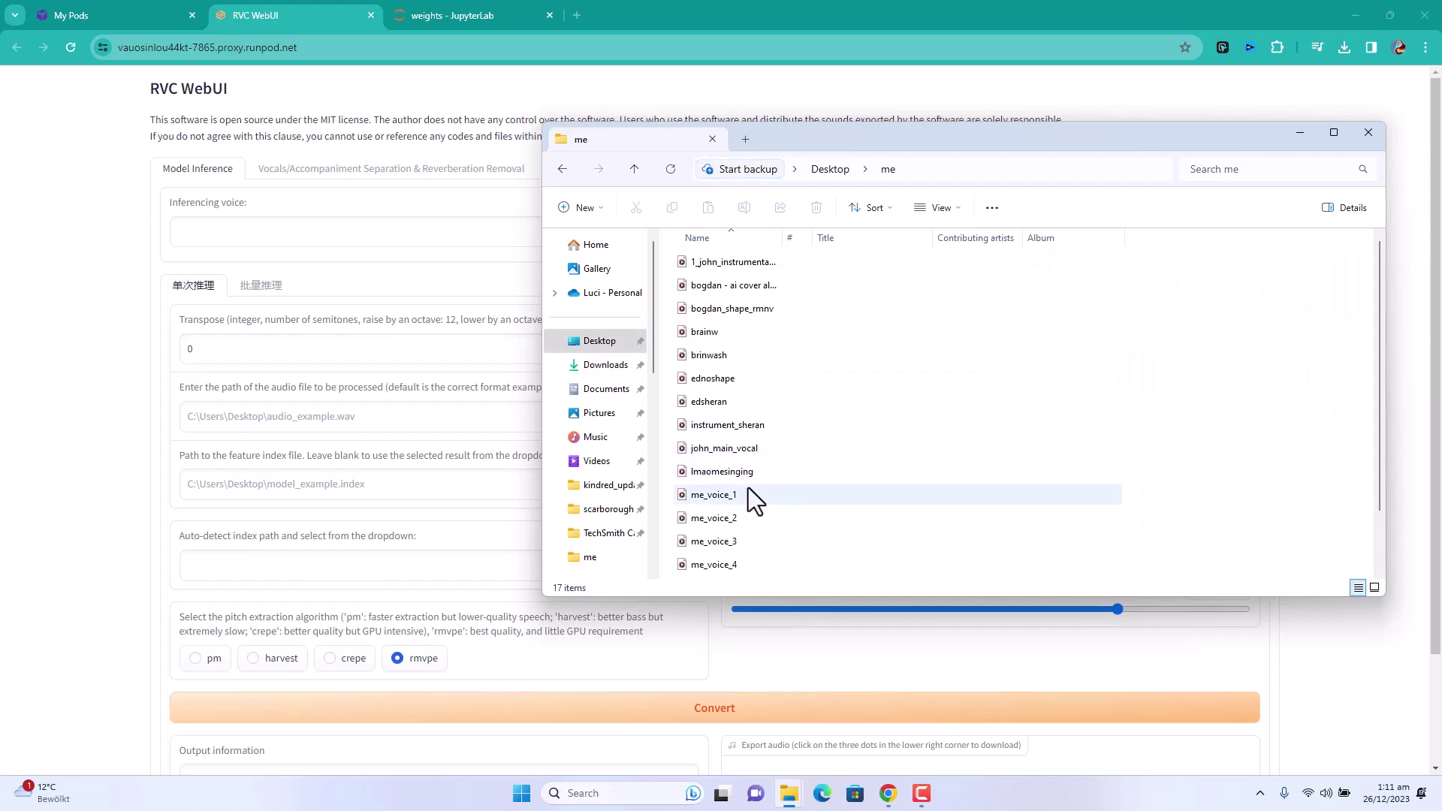
double_click(733, 449)
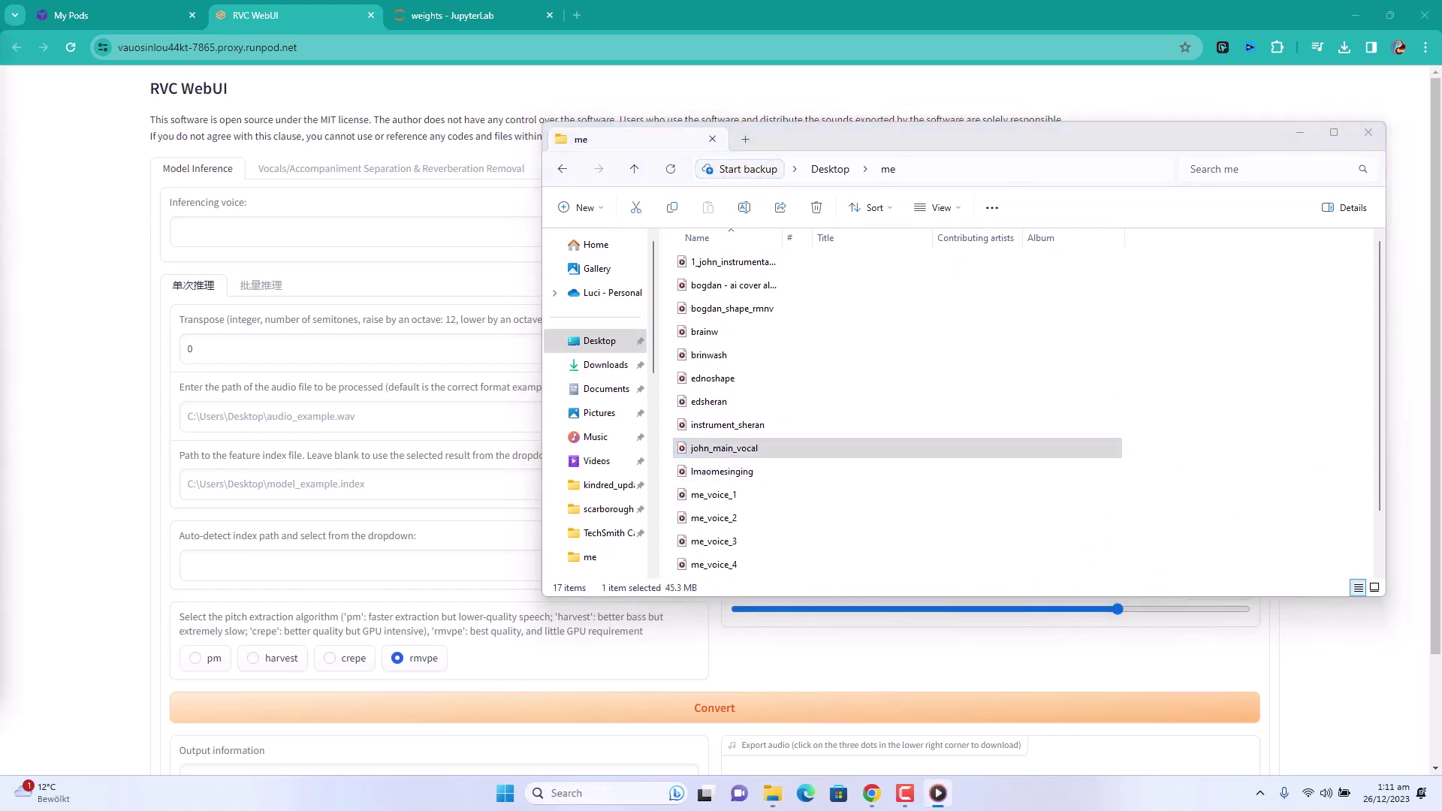
- Listen to john_main_vocal in Media Player with the volume lowered, check the sound output device, and return to the RVC WebUI
drag(856, 140, 925, 79)
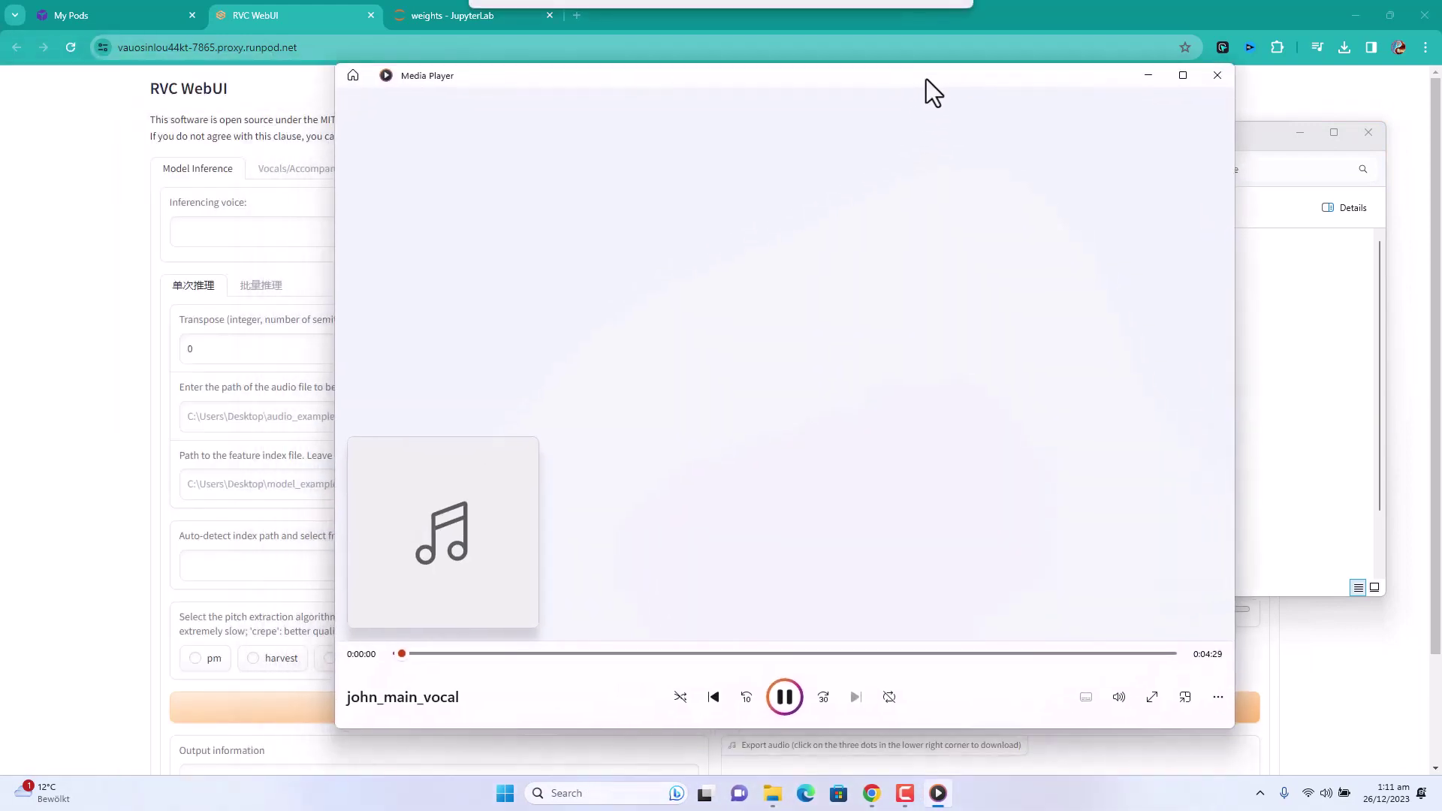
click(1121, 693)
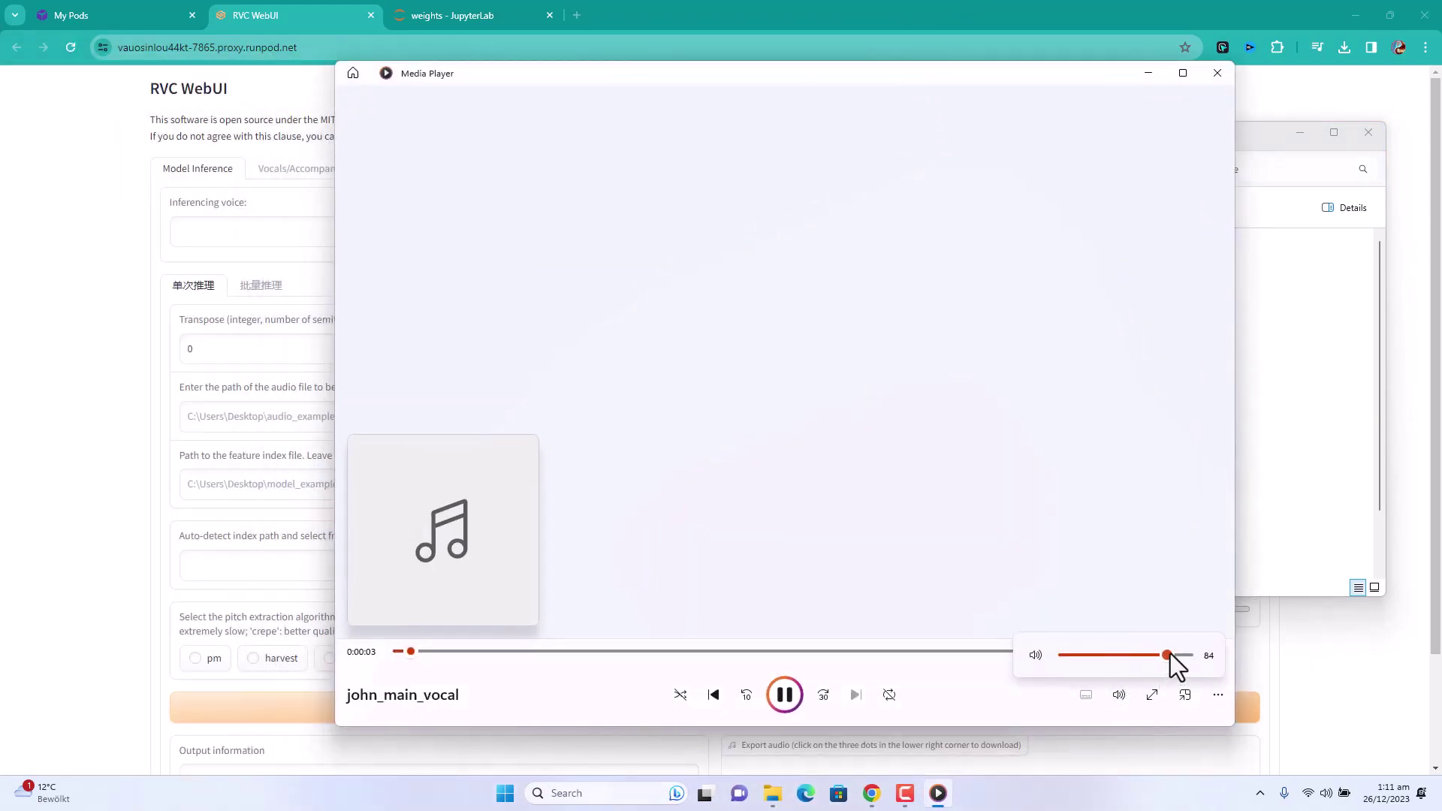
click(1333, 794)
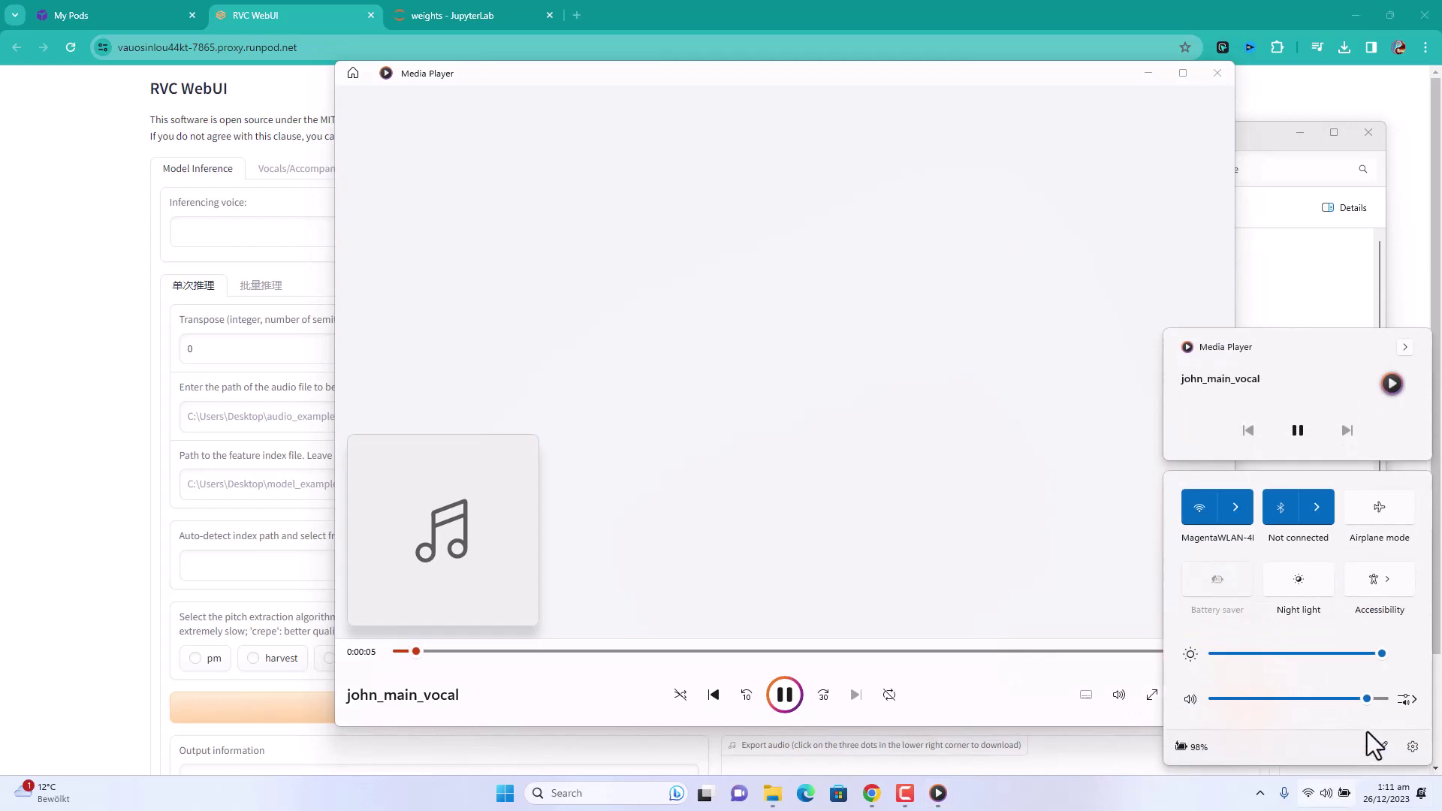
click(1405, 701)
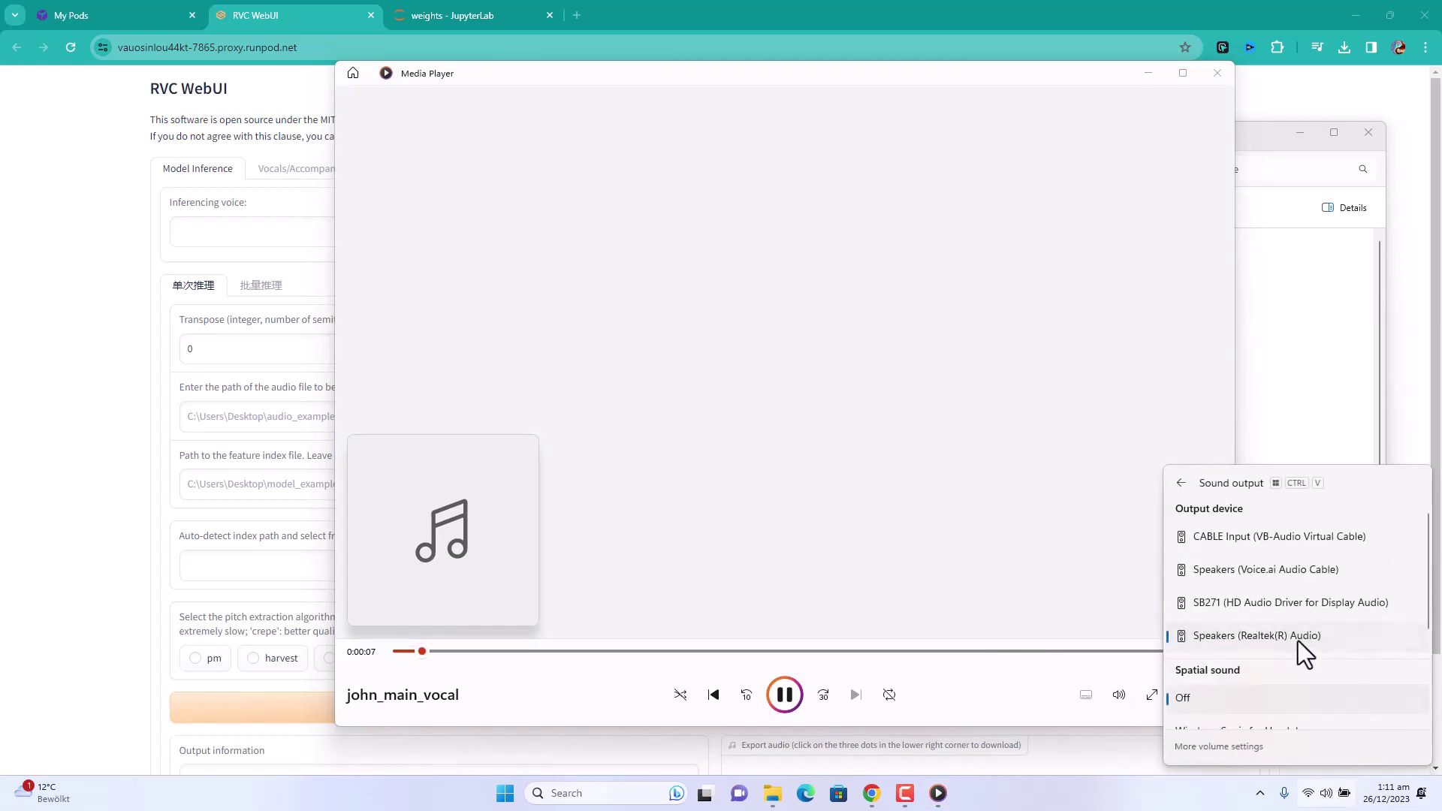
click(544, 695)
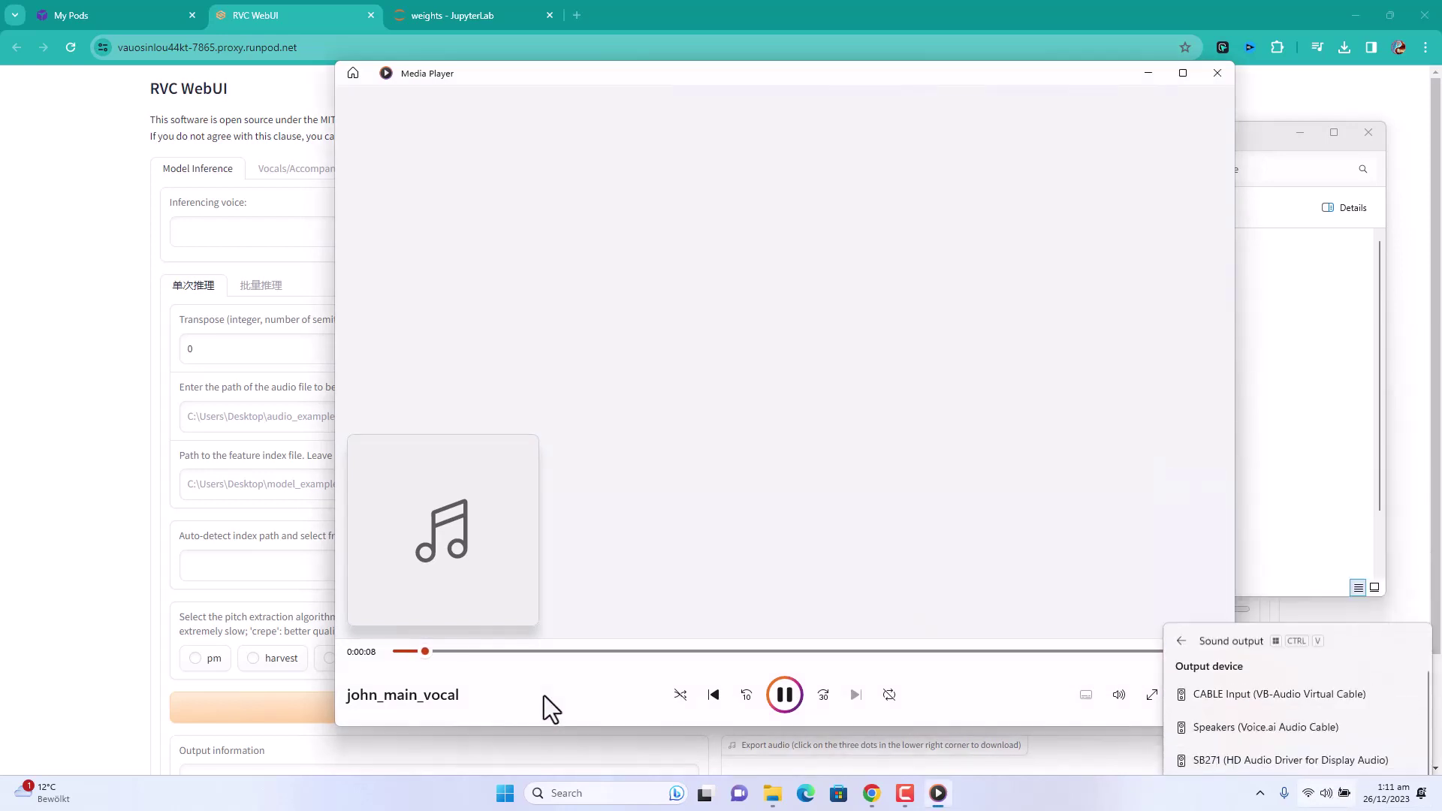
click(1119, 694)
drag(1118, 659, 1108, 659)
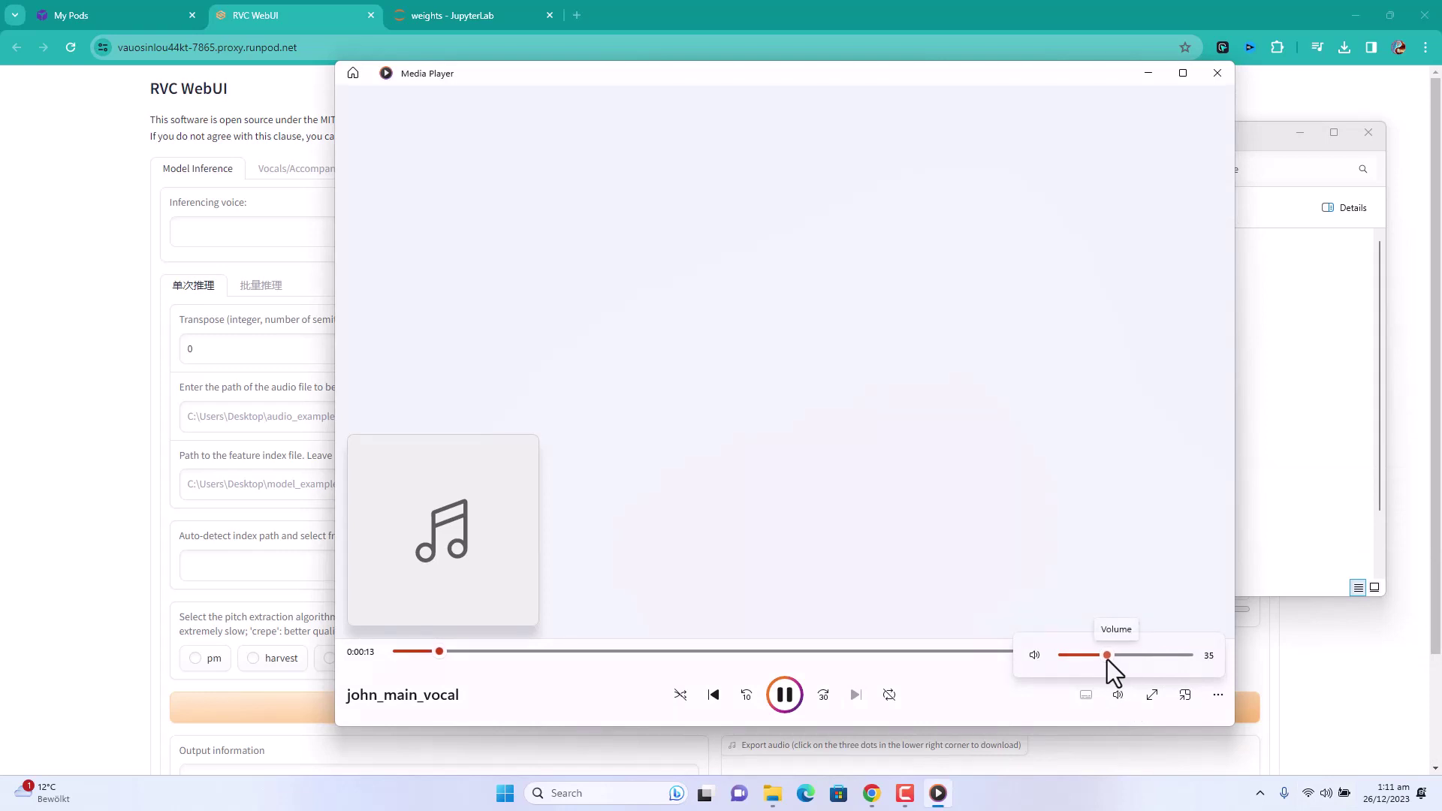
drag(1107, 659, 1097, 660)
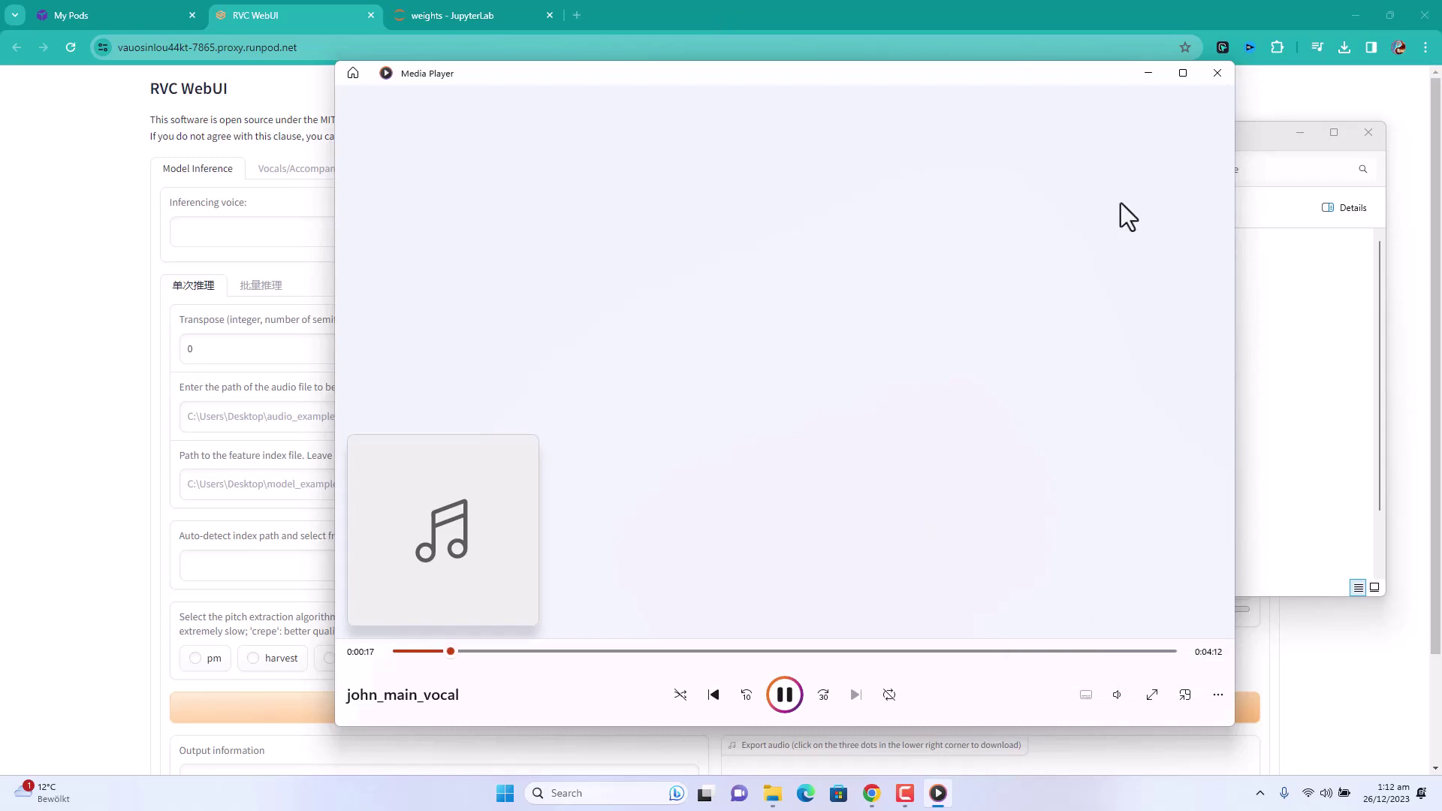
click(1219, 80)
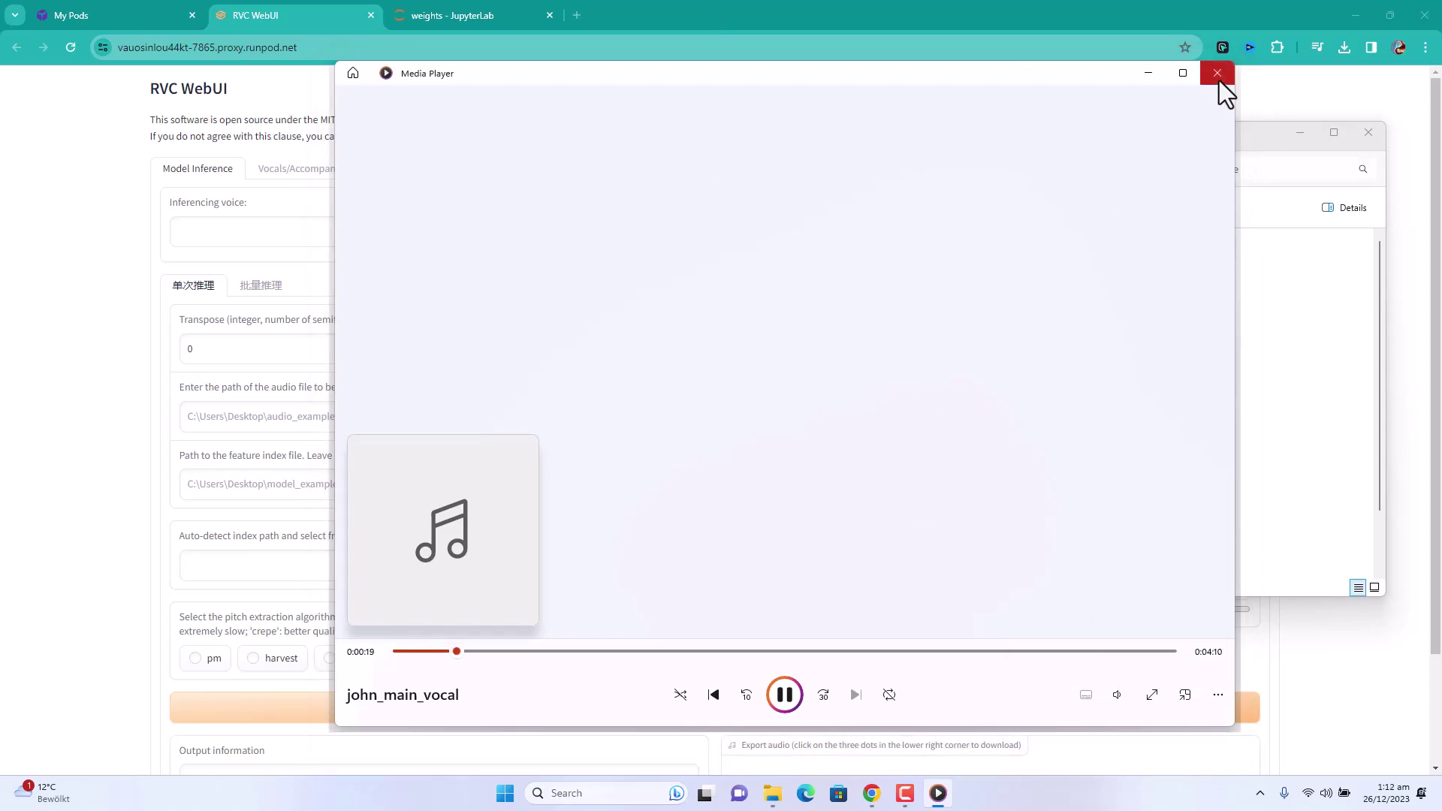
click(147, 197)
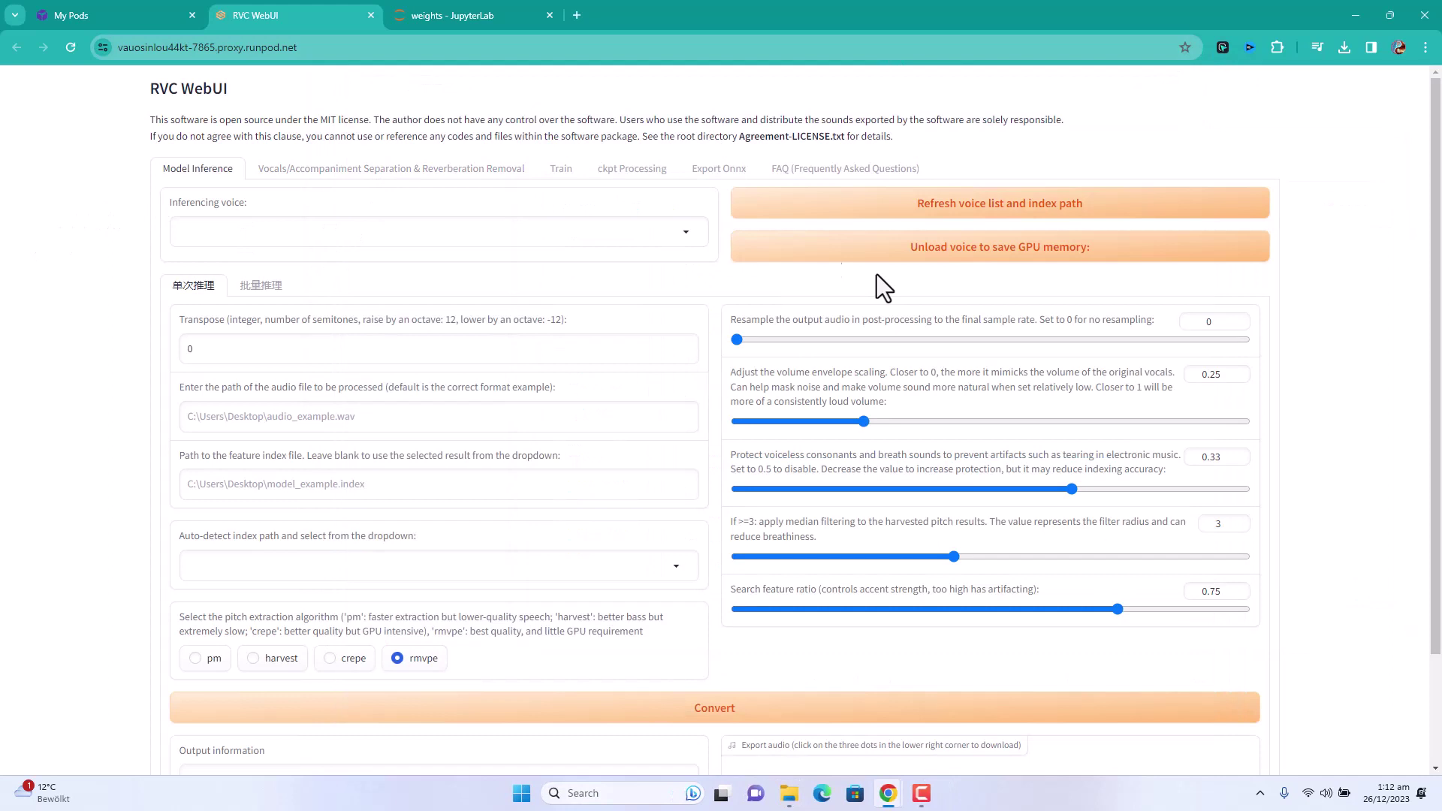
- Refresh the voice list and index path, and select myvoice.pth as the inferencing voice
click(861, 218)
click(659, 239)
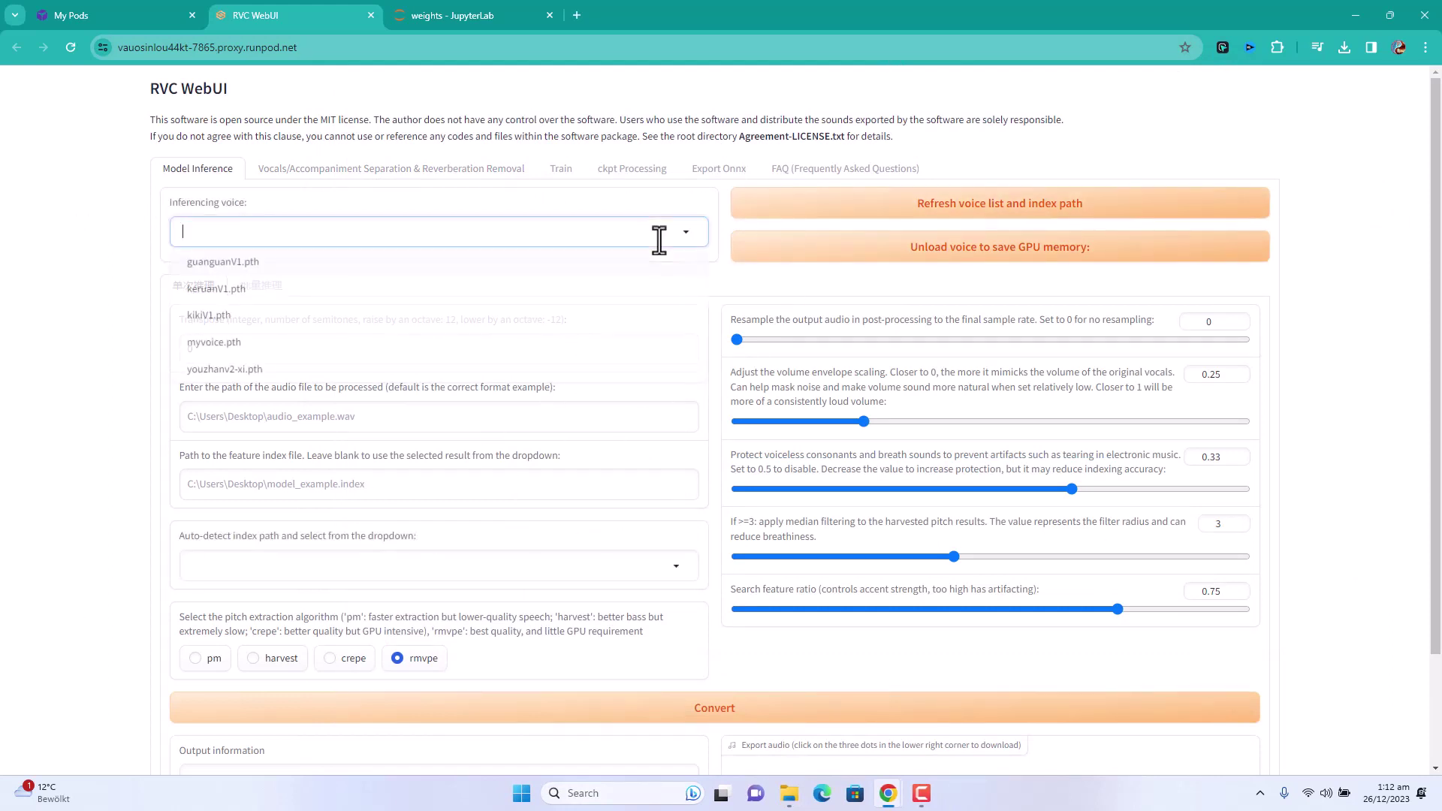
click(249, 344)
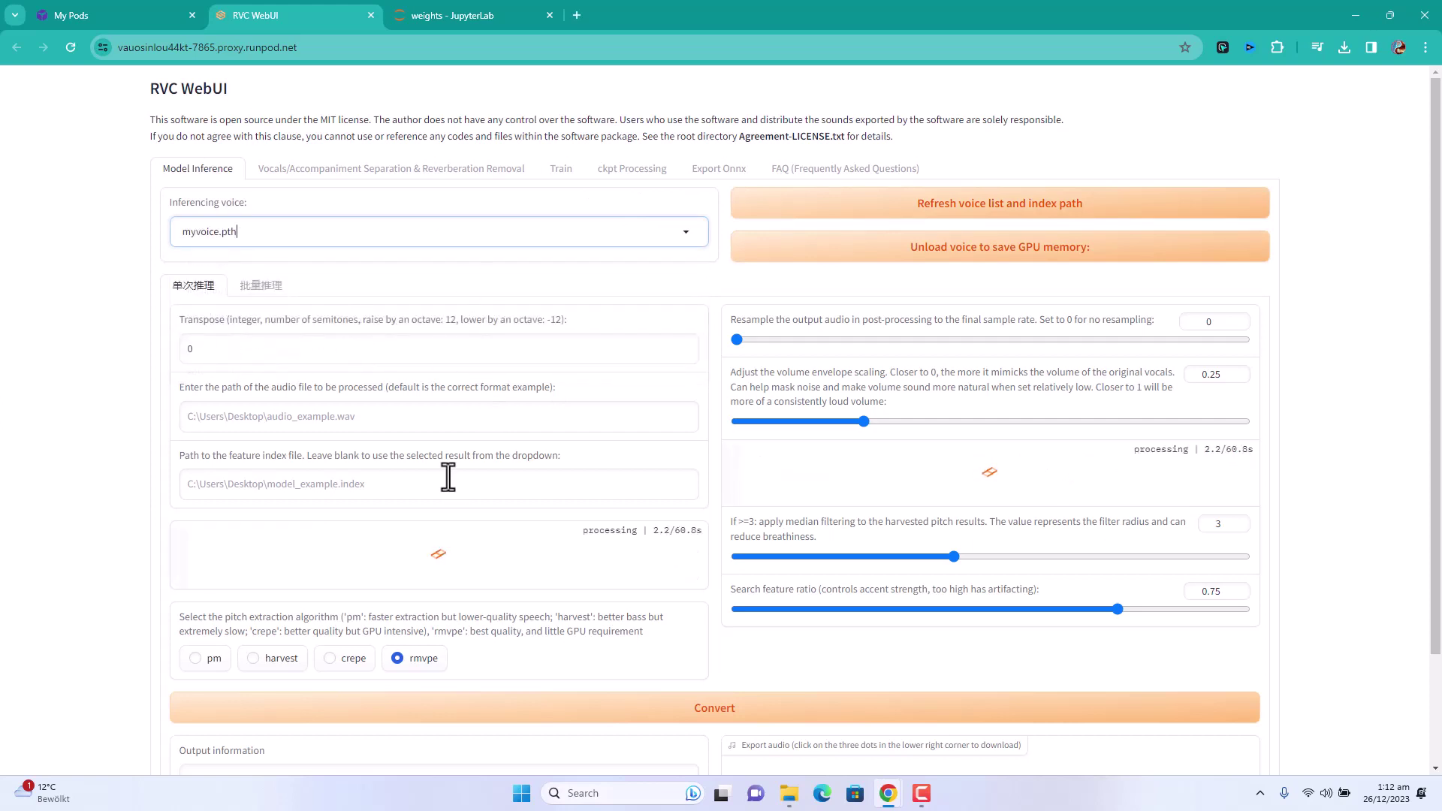
- Set the transpose value to -10 semitones for single inference
click(227, 349)
key(BackSpace)
text(-)
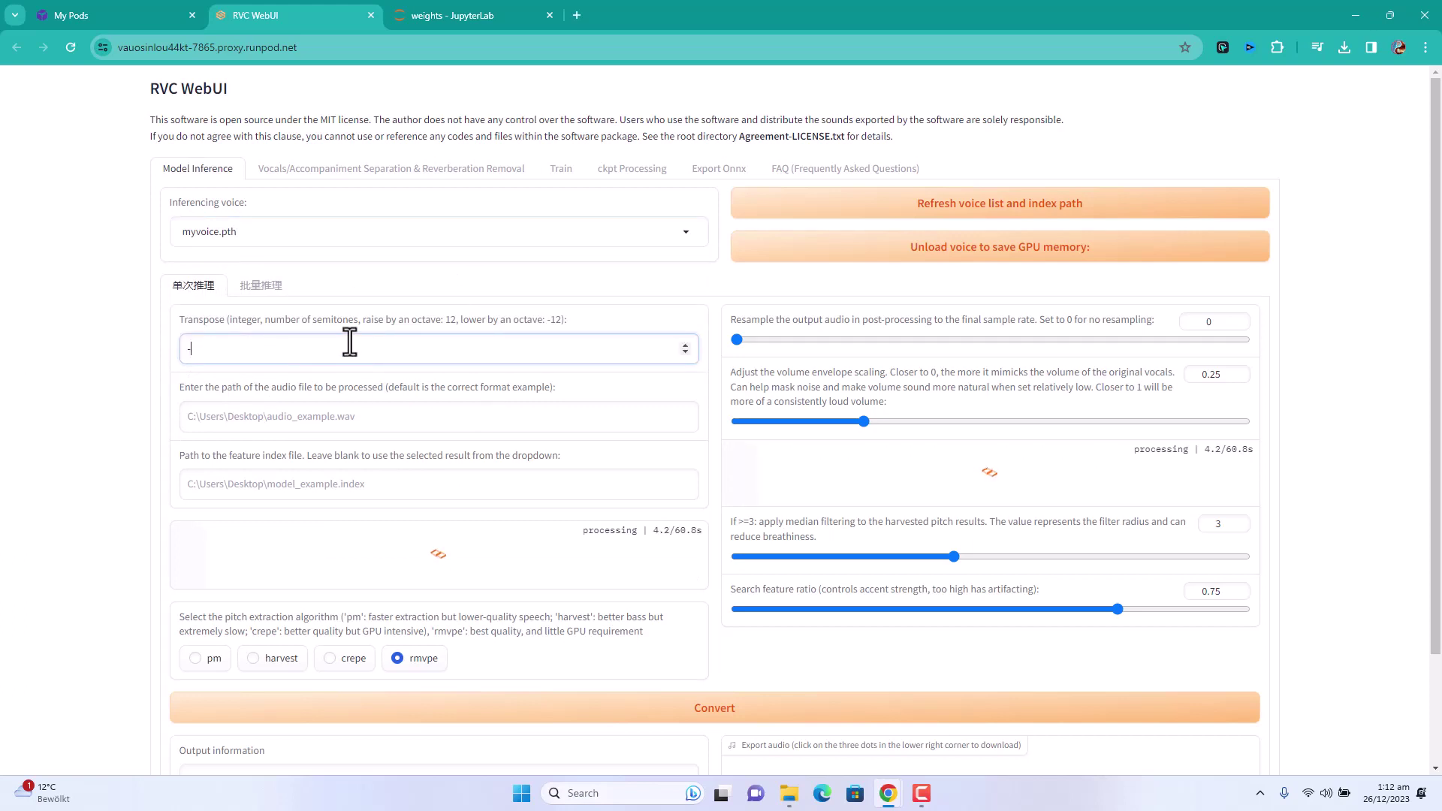
text(10)
click(123, 356)
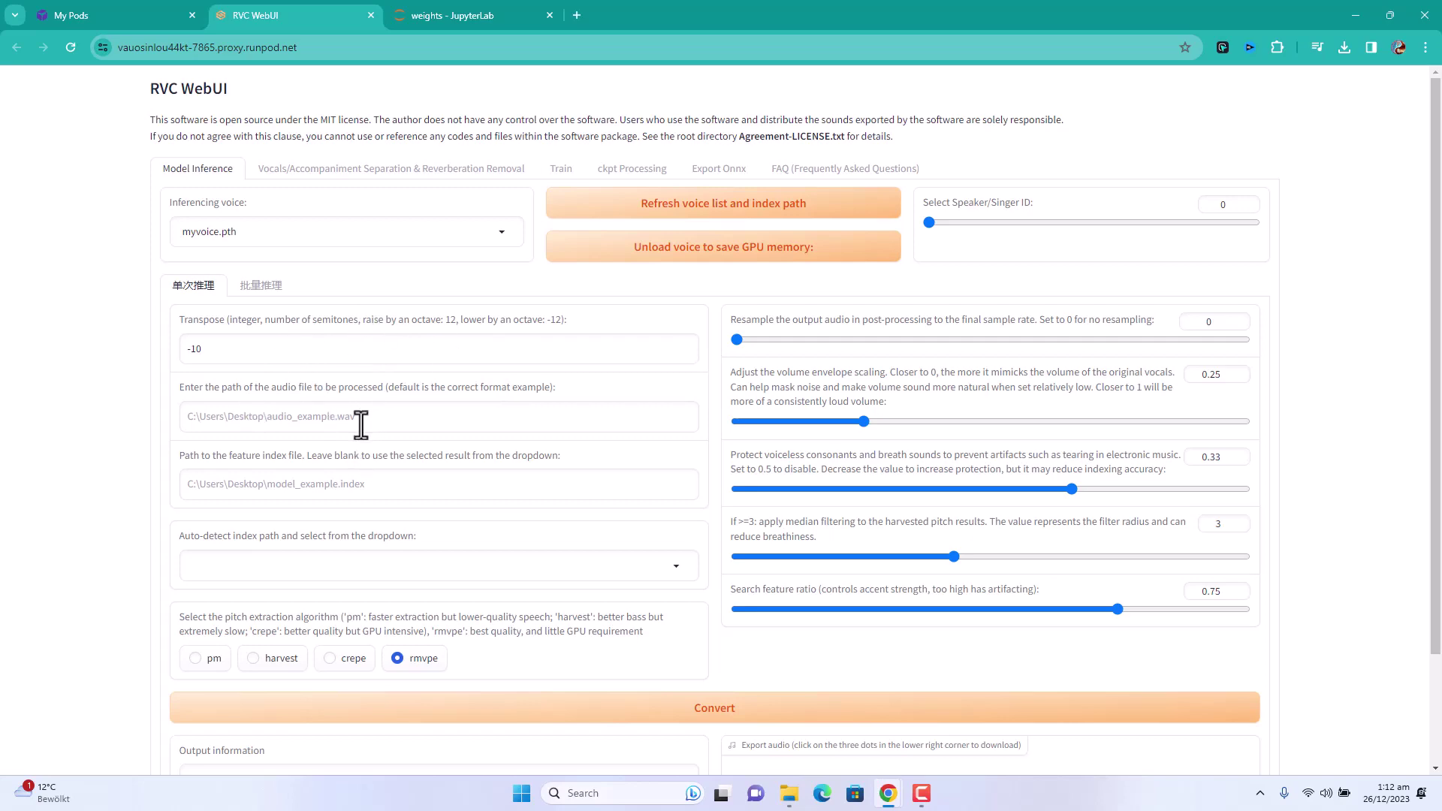
- Upload the john_main_vocal audio file to the RVC/songs folder in JupyterLab, accepting its large size
click(449, 19)
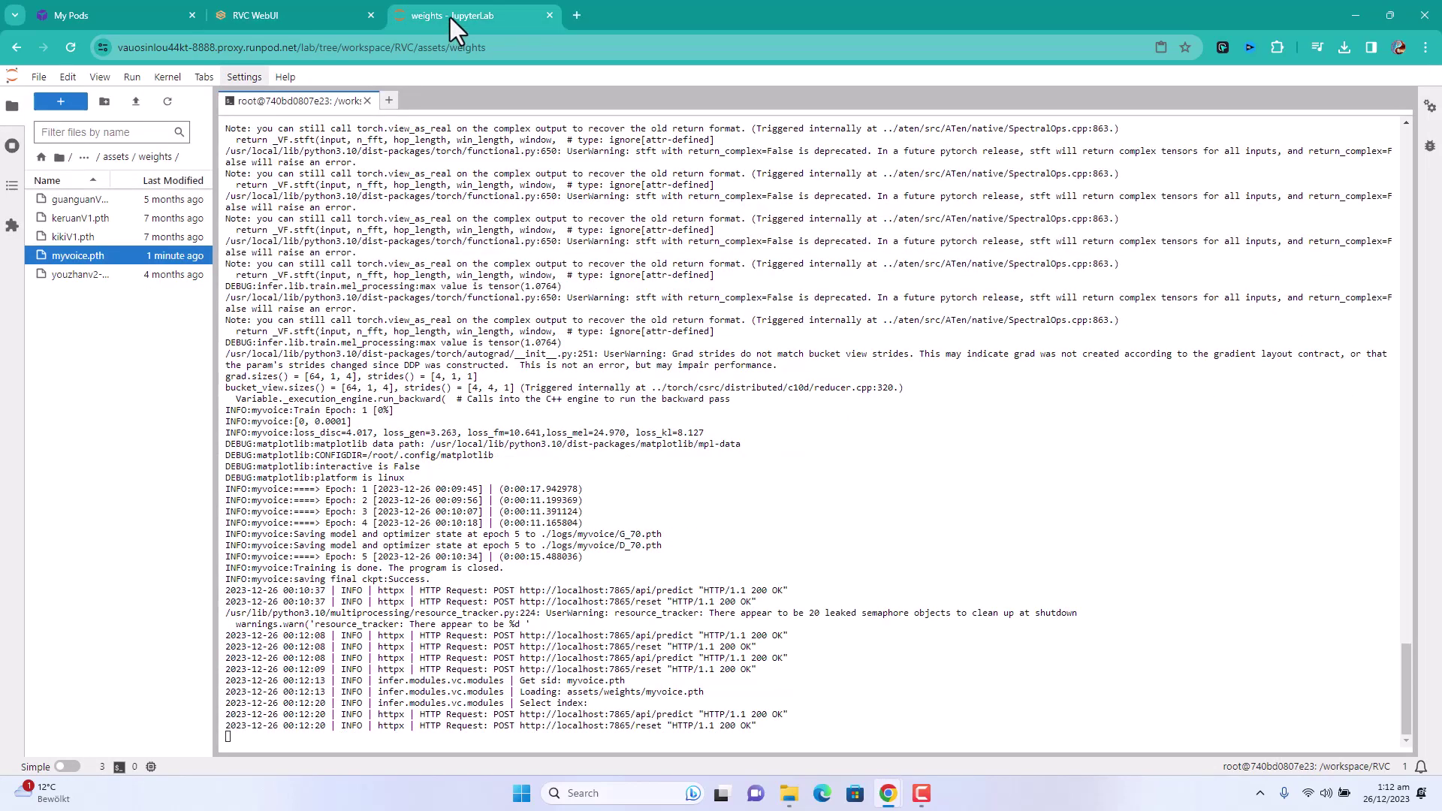
click(84, 157)
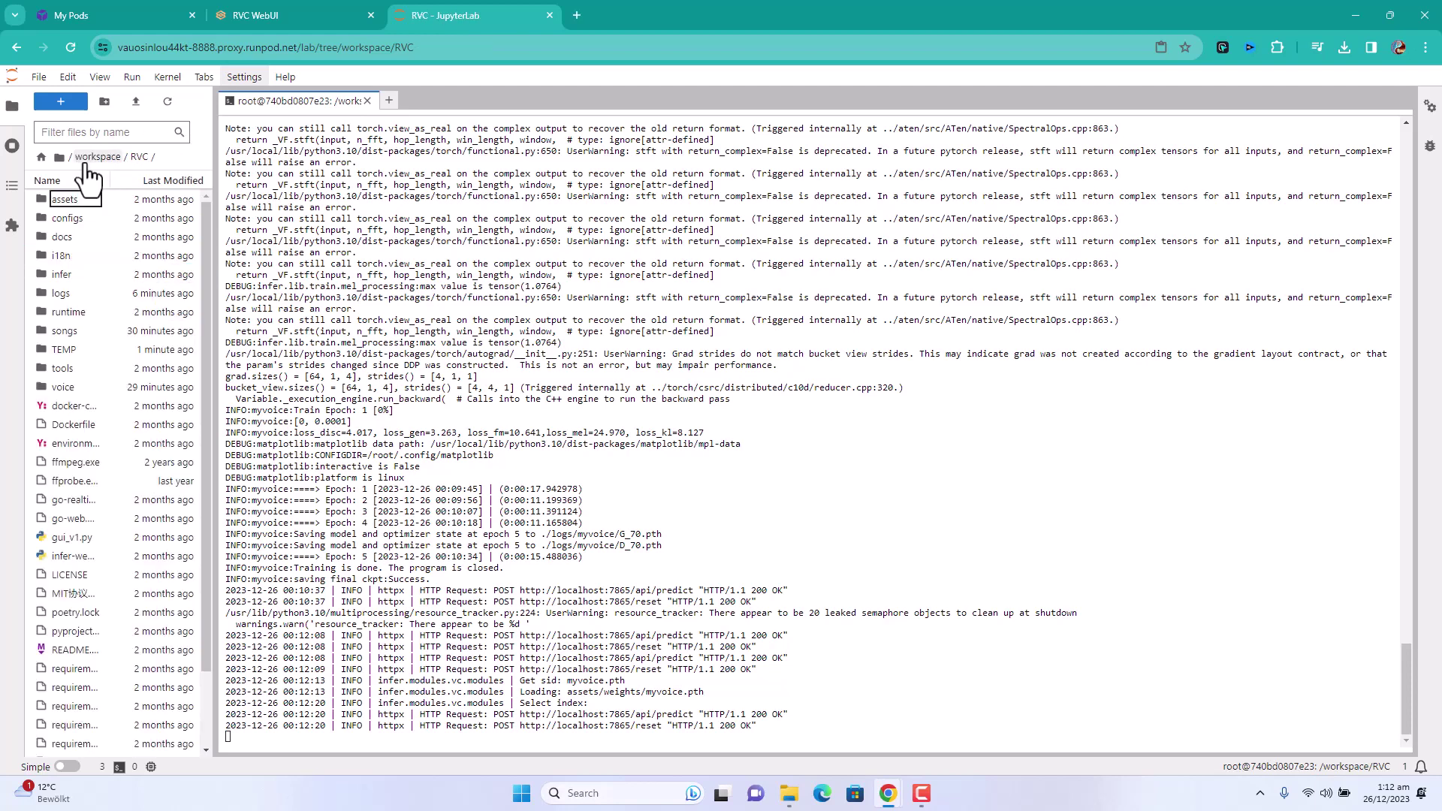
click(43, 332)
double_click(42, 333)
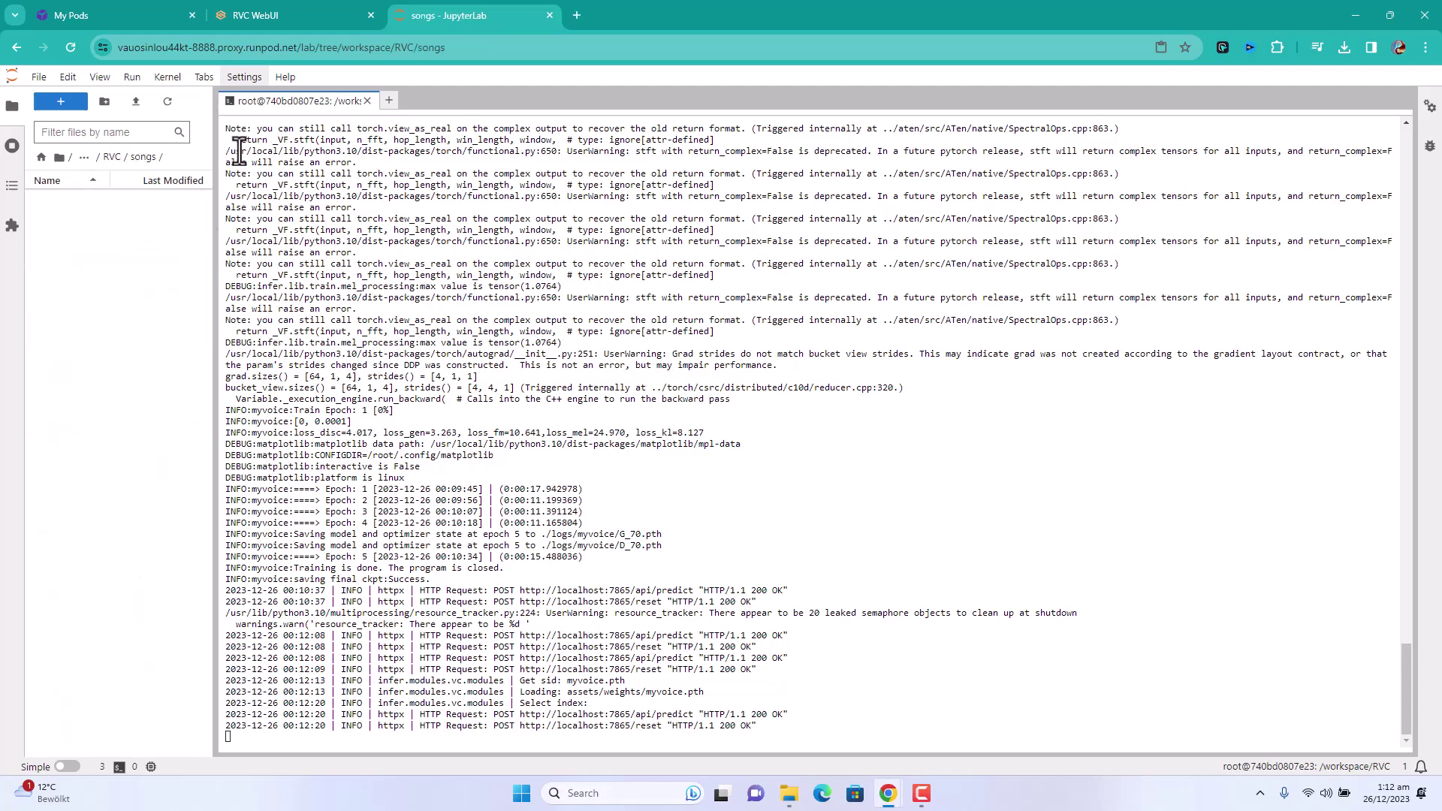
click(136, 100)
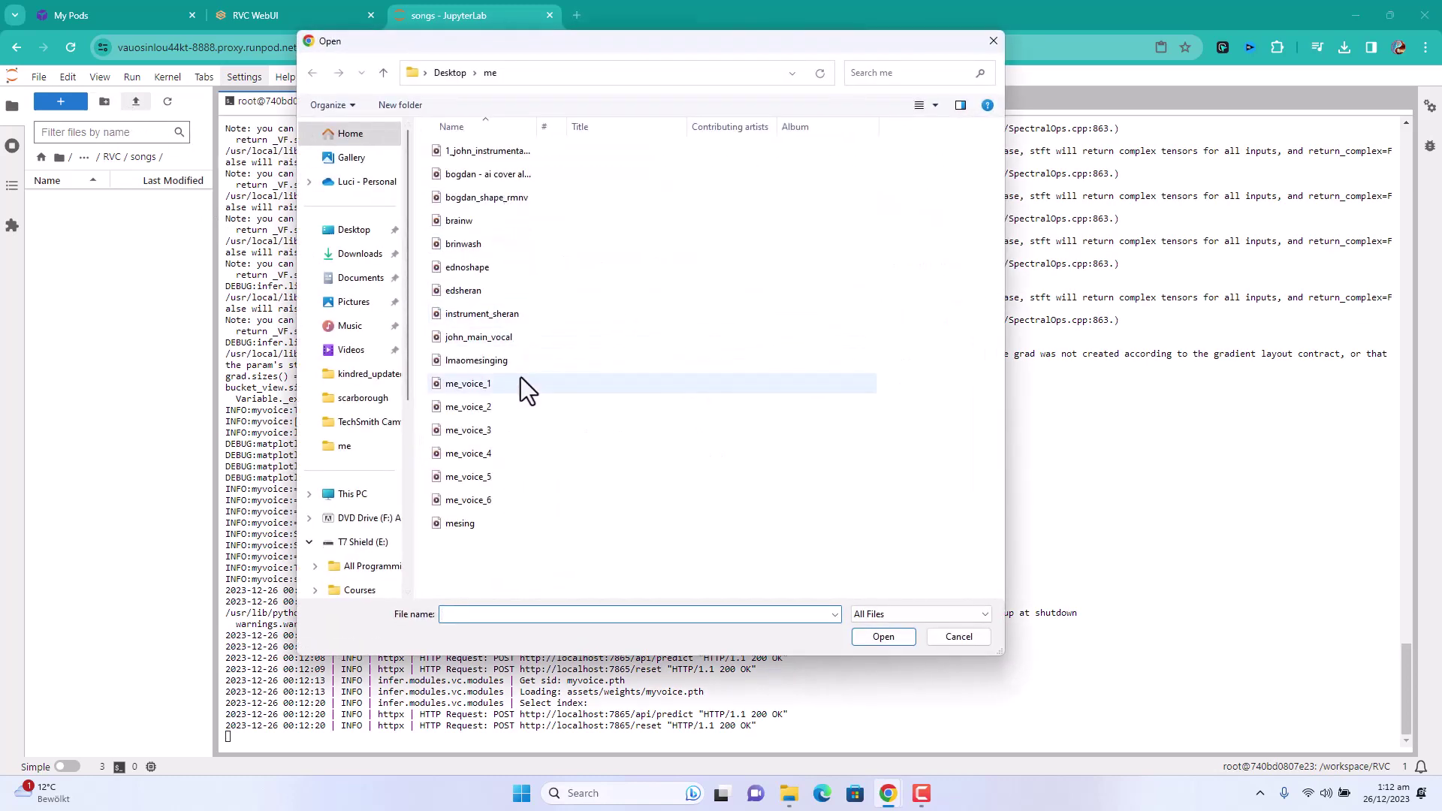
double_click(506, 344)
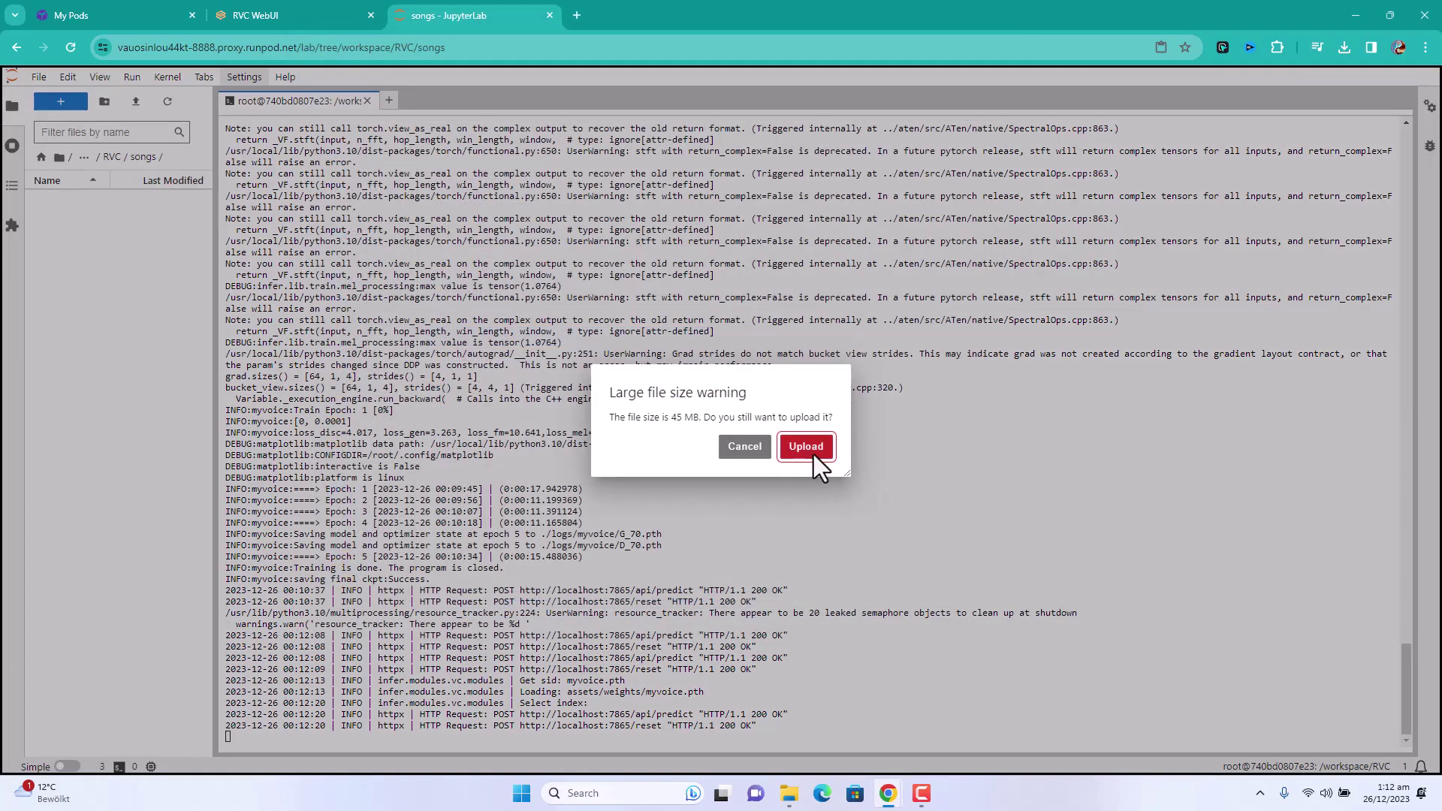
click(817, 449)
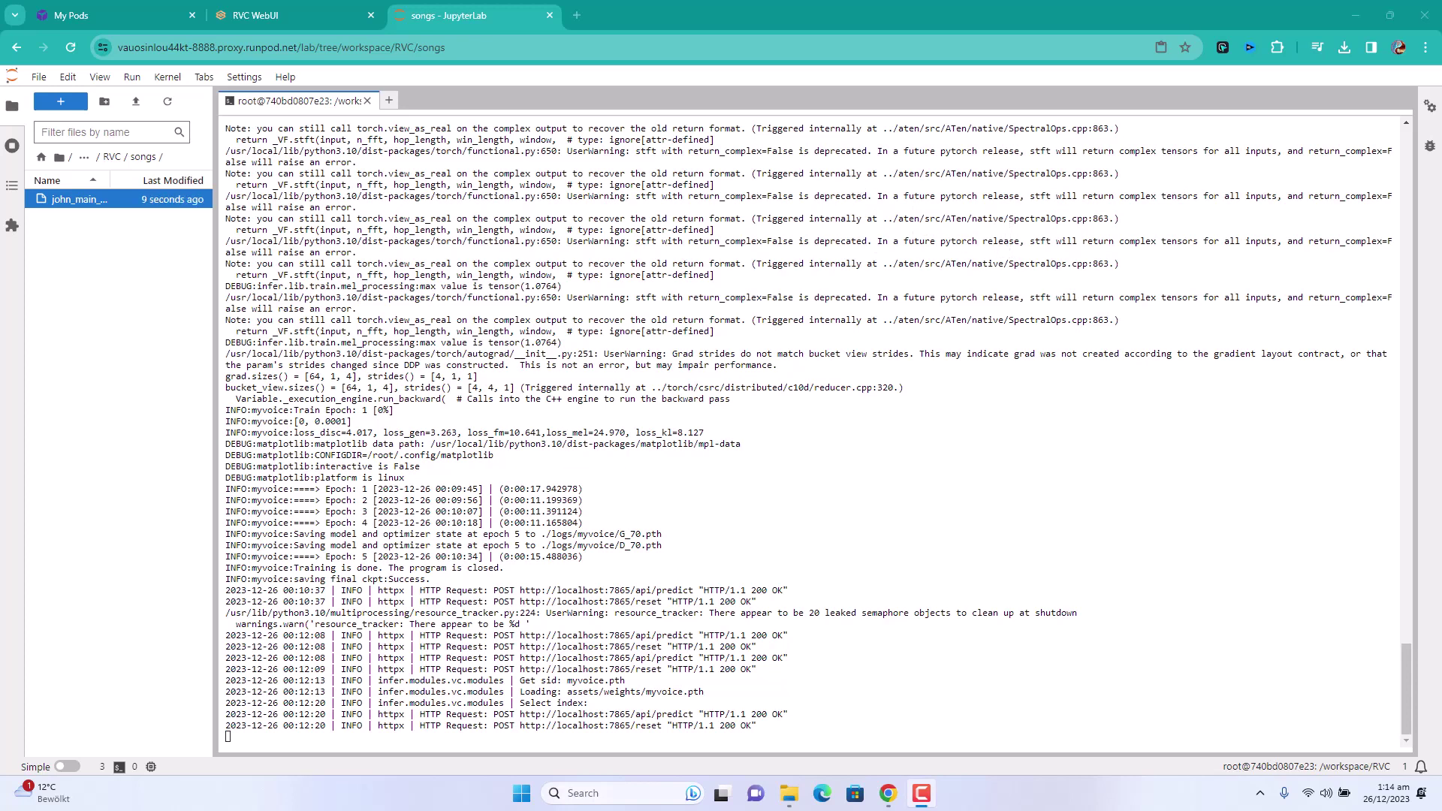
- Copy the uploaded song's path from JupyterLab and enter /workspace/RVC/songs/john_main_vocal.wav as the audio file to process in the RVC WebUI
right_click(95, 202)
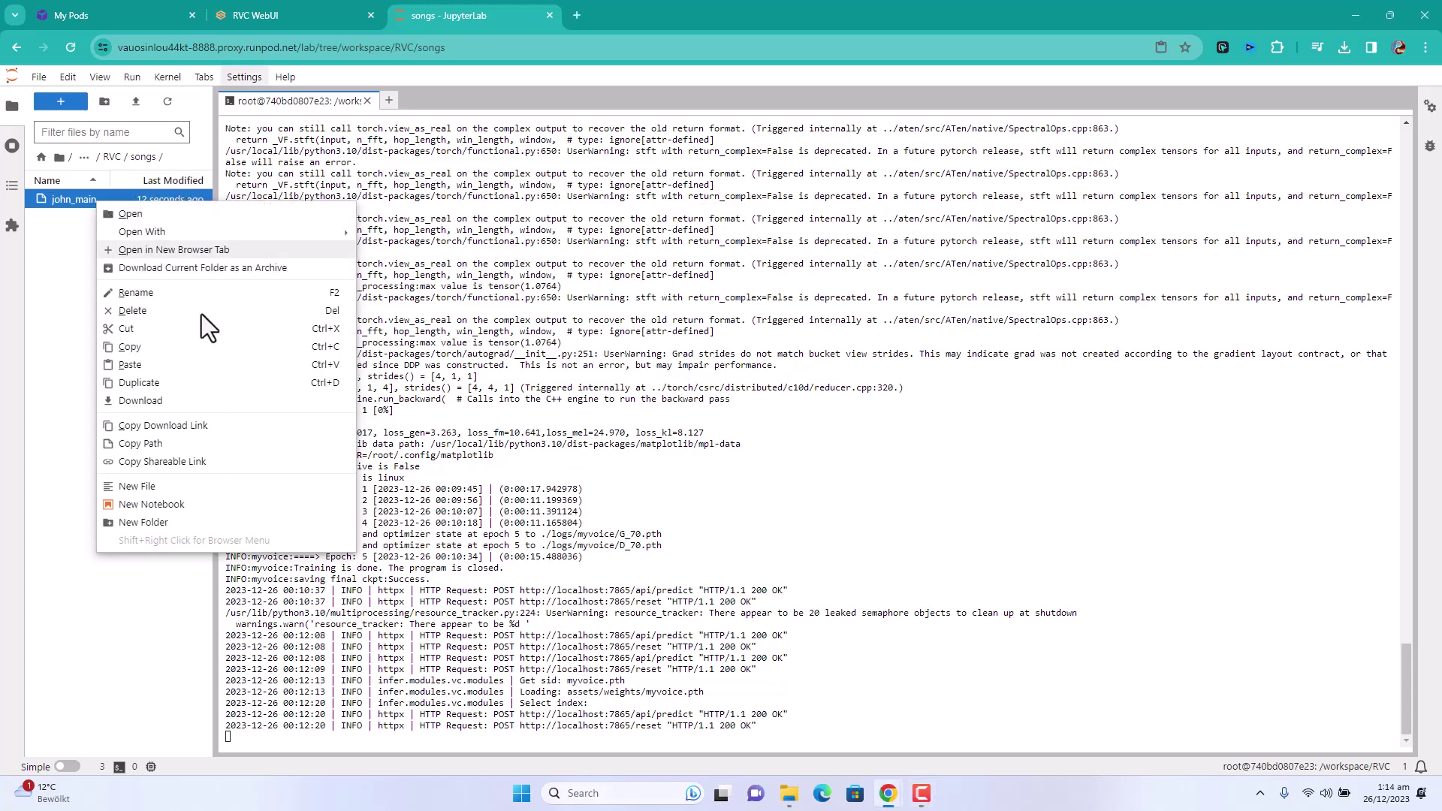
click(158, 448)
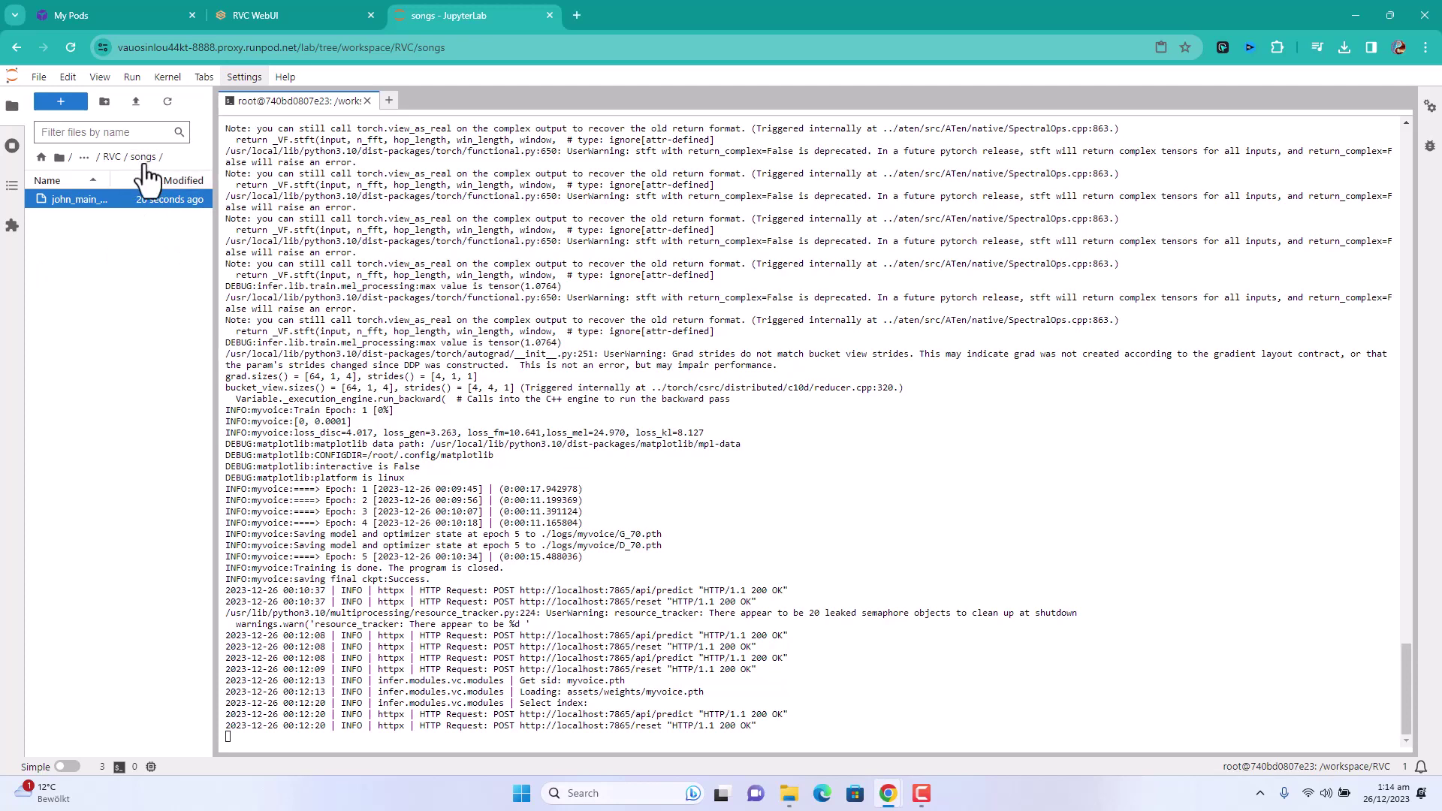
click(323, 23)
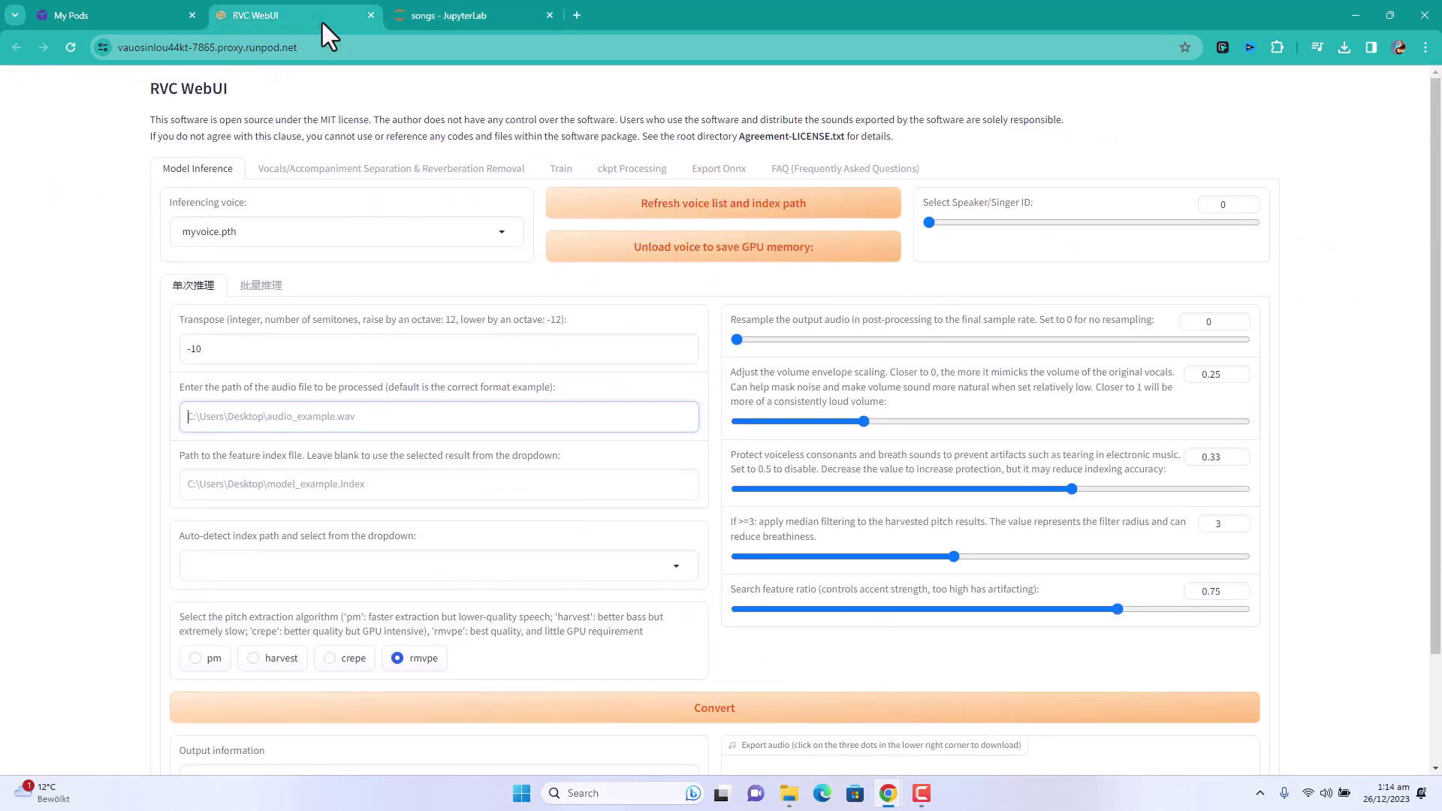
click(314, 421)
key(ctrl+v)
click(185, 420)
text(/)
mouse_move(189, 418)
mouse_down()
mouse_move(239, 418)
mouse_move(203, 418)
mouse_up()
click(238, 419)
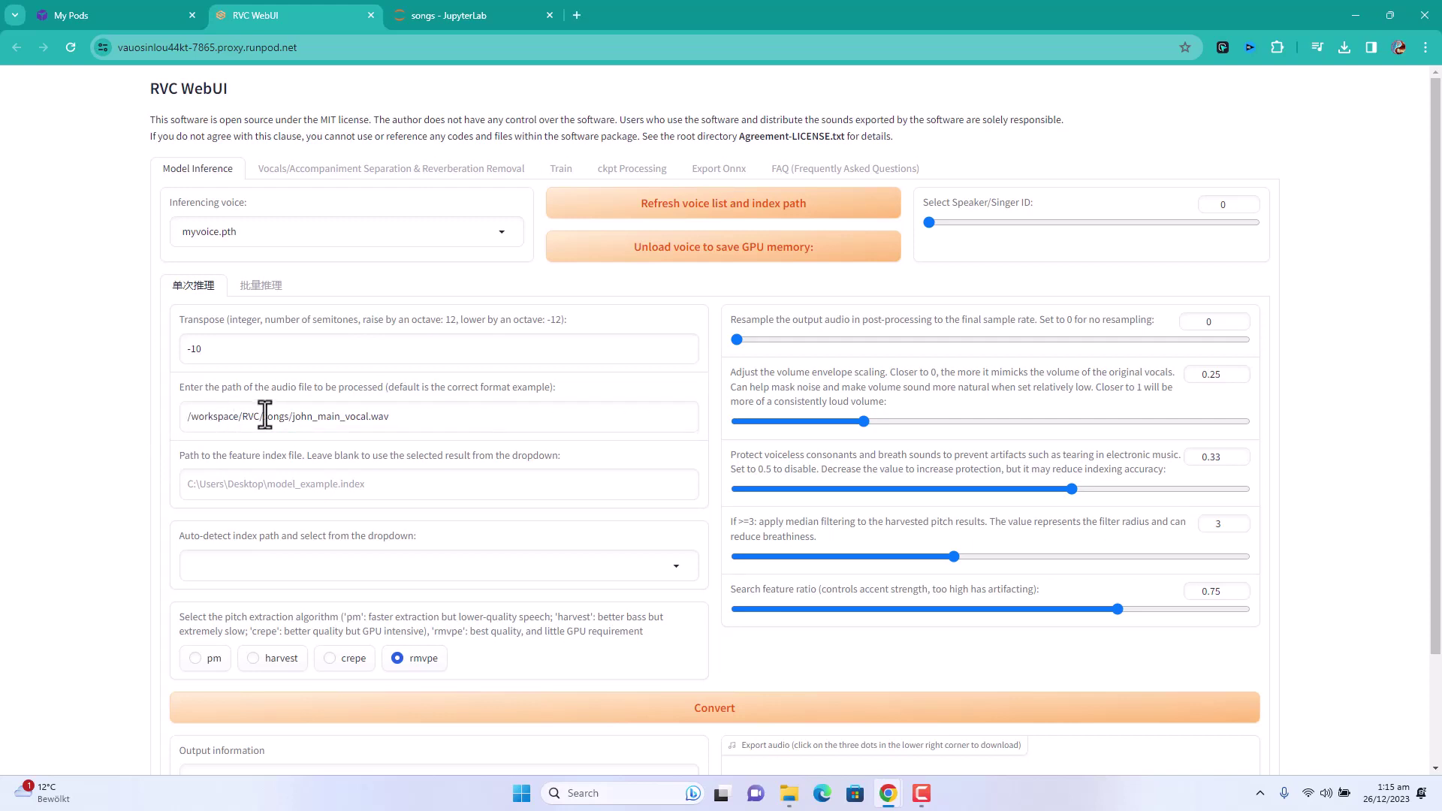
click(183, 417)
click(57, 421)
- Reselect myvoice.pth as the inferencing voice and start converting the vocal with the rmvpe algorithm
scroll(72, 400, down, 2)
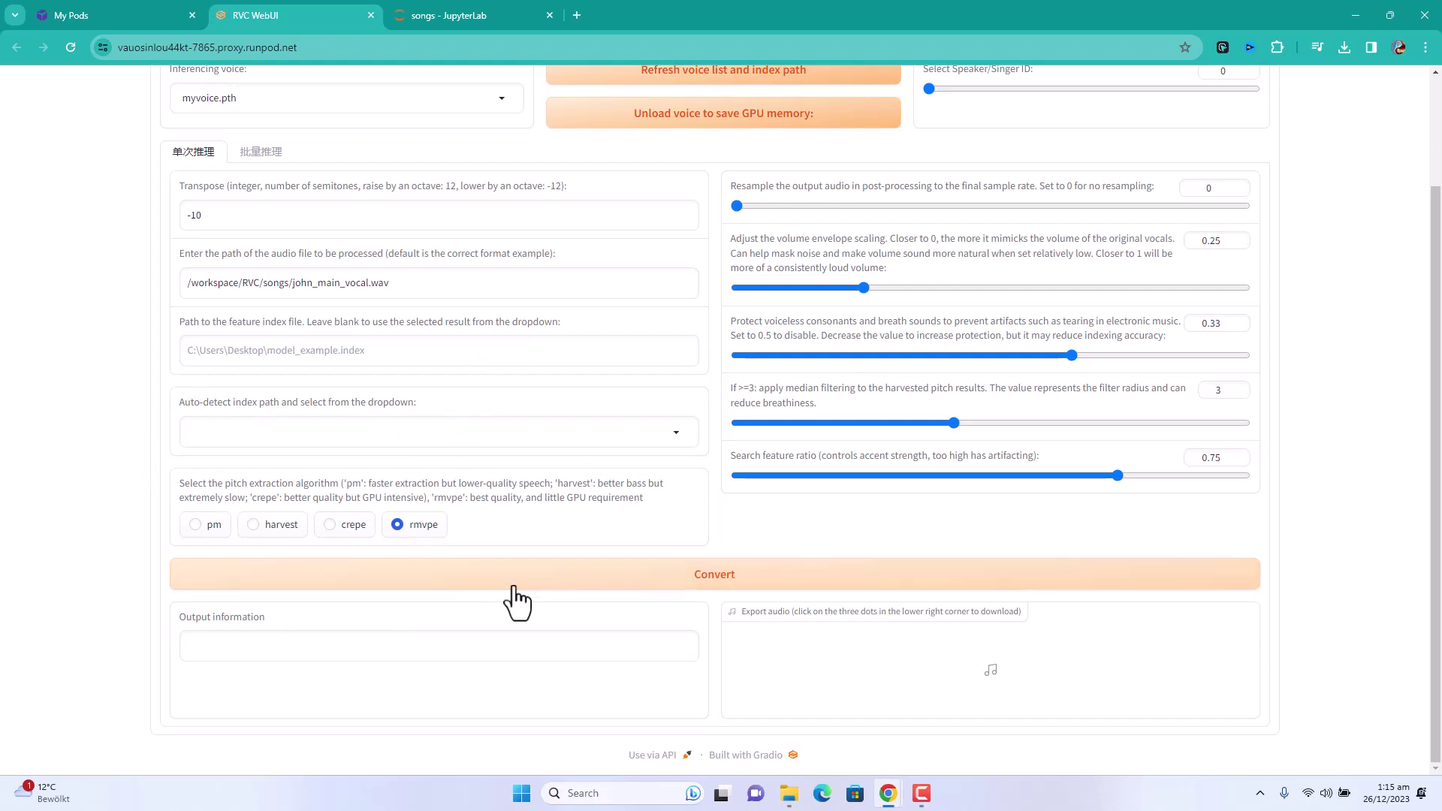
scroll(570, 630, up, 1)
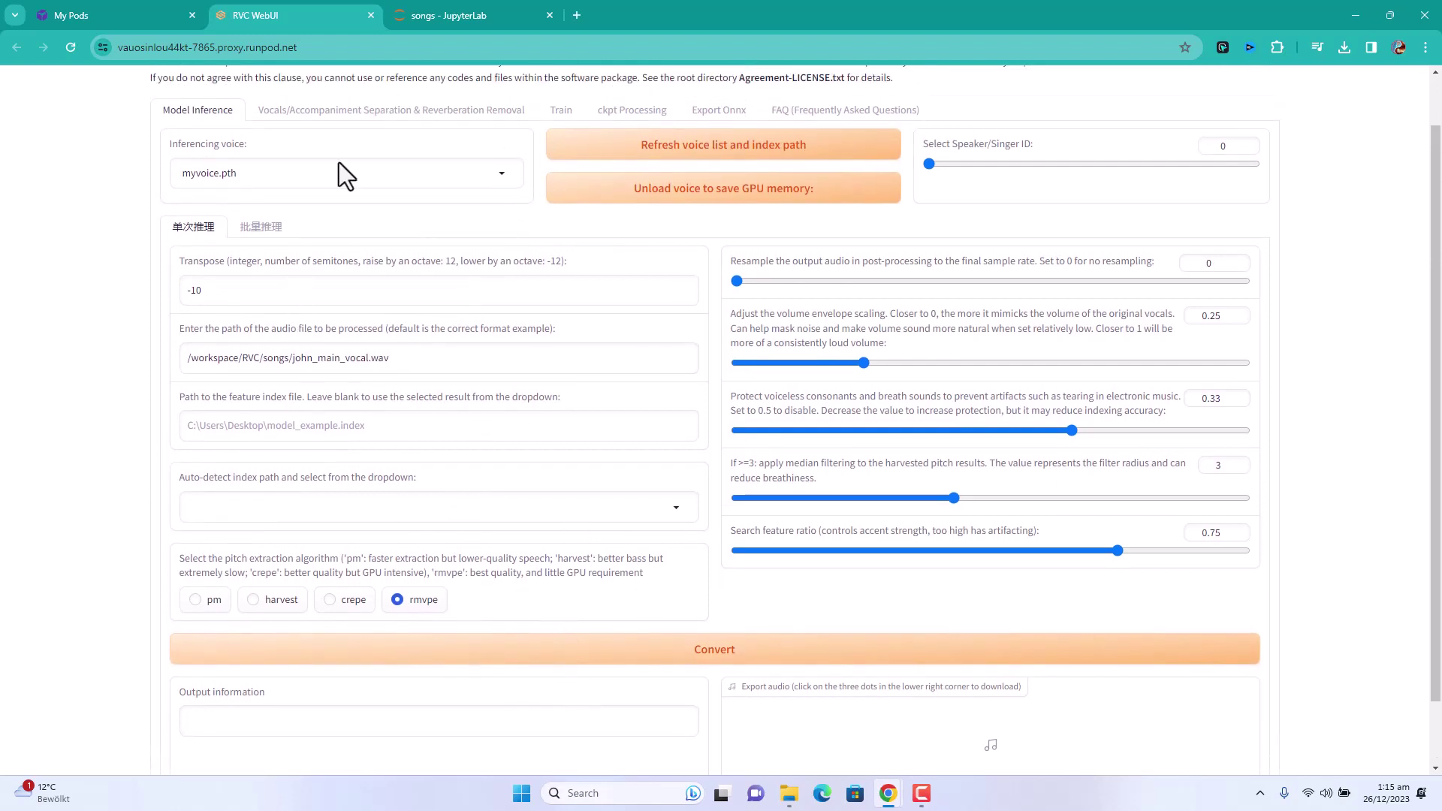
click(292, 180)
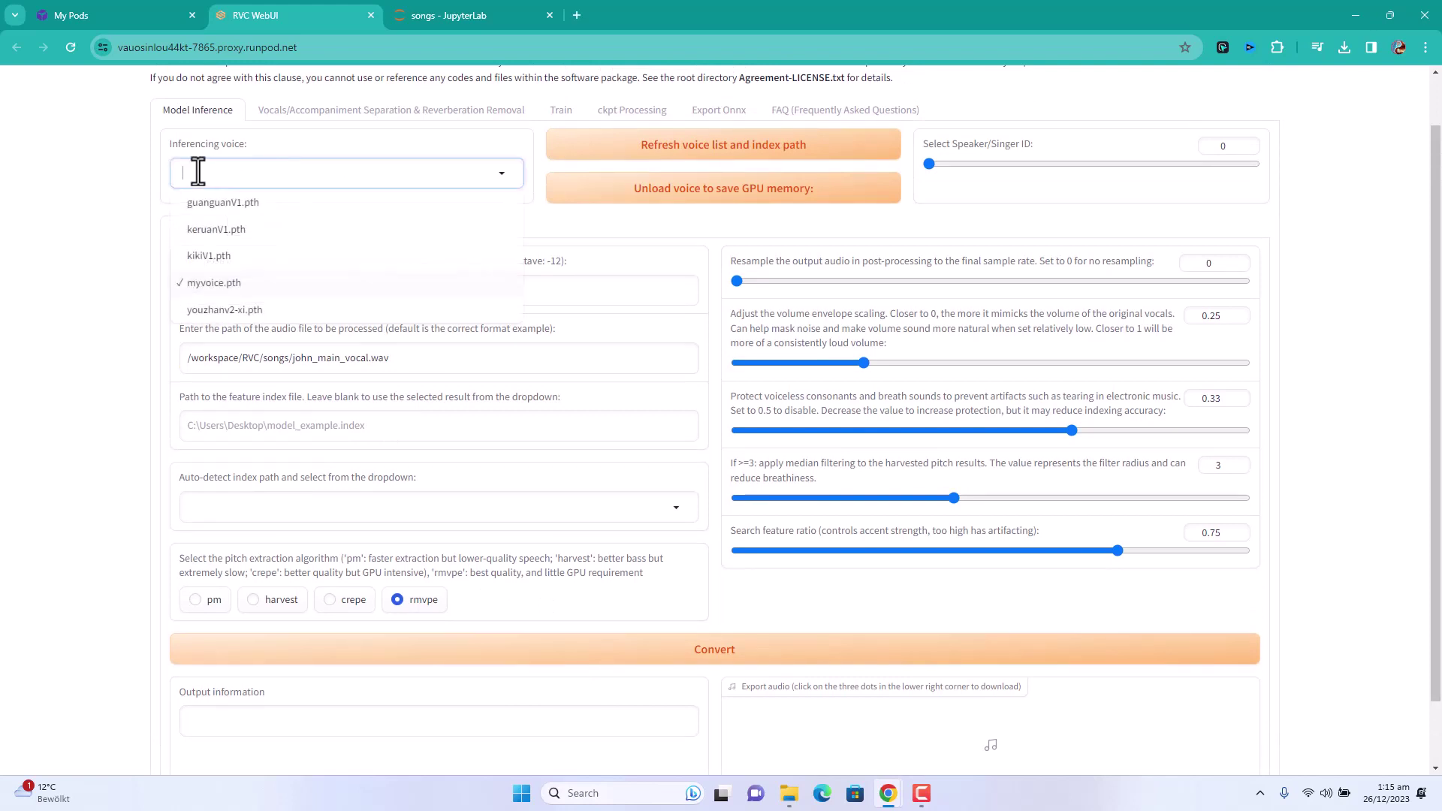
click(221, 292)
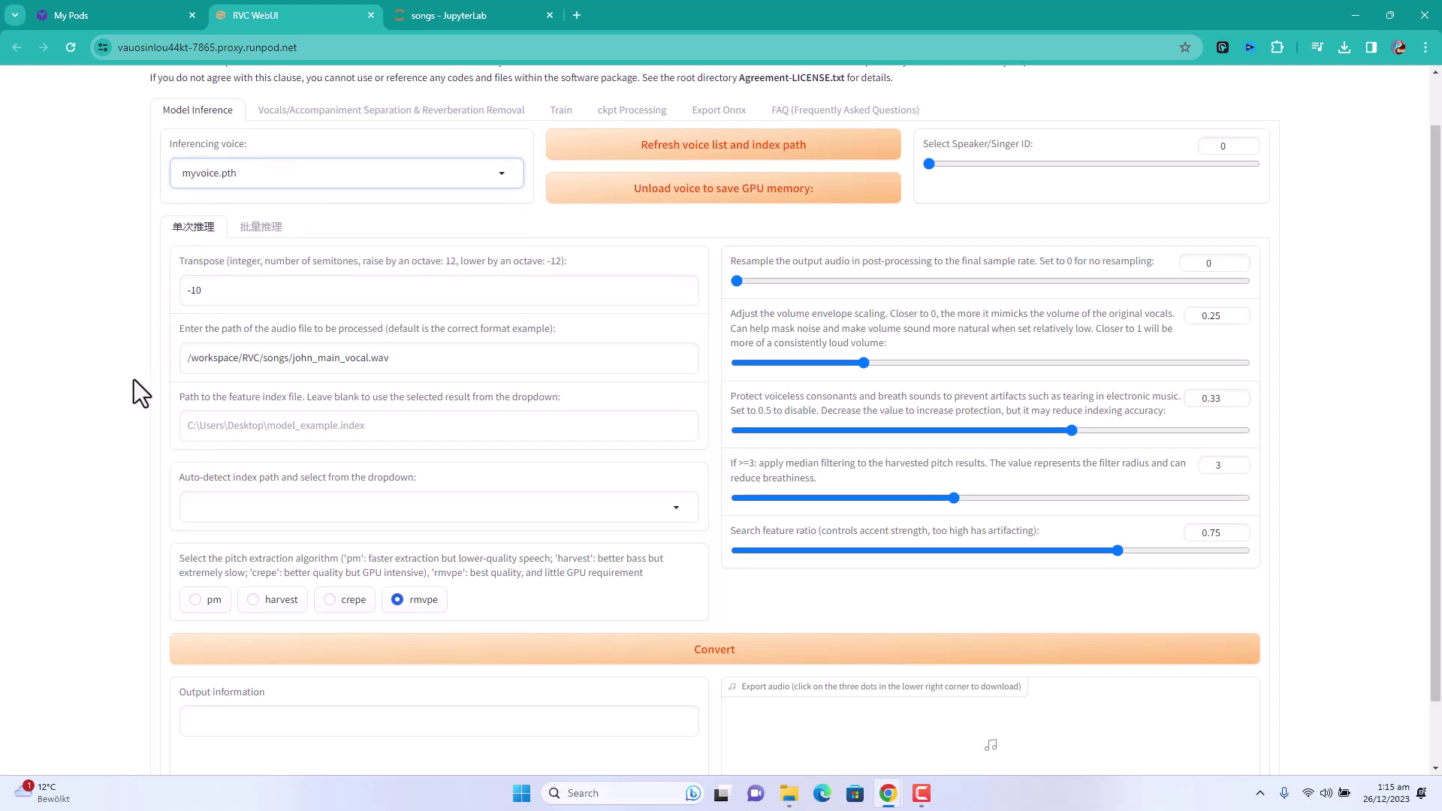
click(673, 655)
scroll(1123, 516, down, 1)
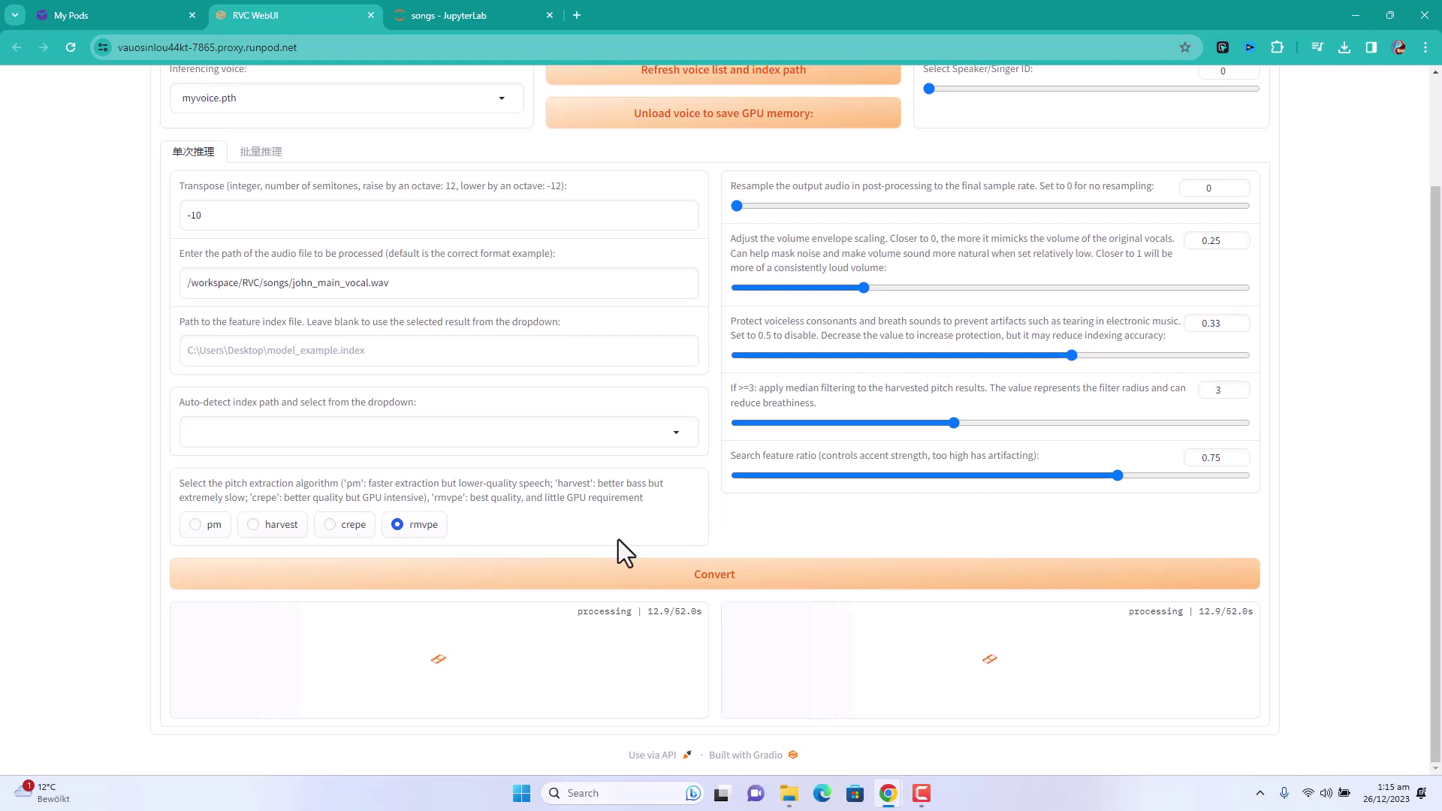
- Listen to the converted vocal, skipping ahead past its opening, and pause playback at about 0:30
click(747, 650)
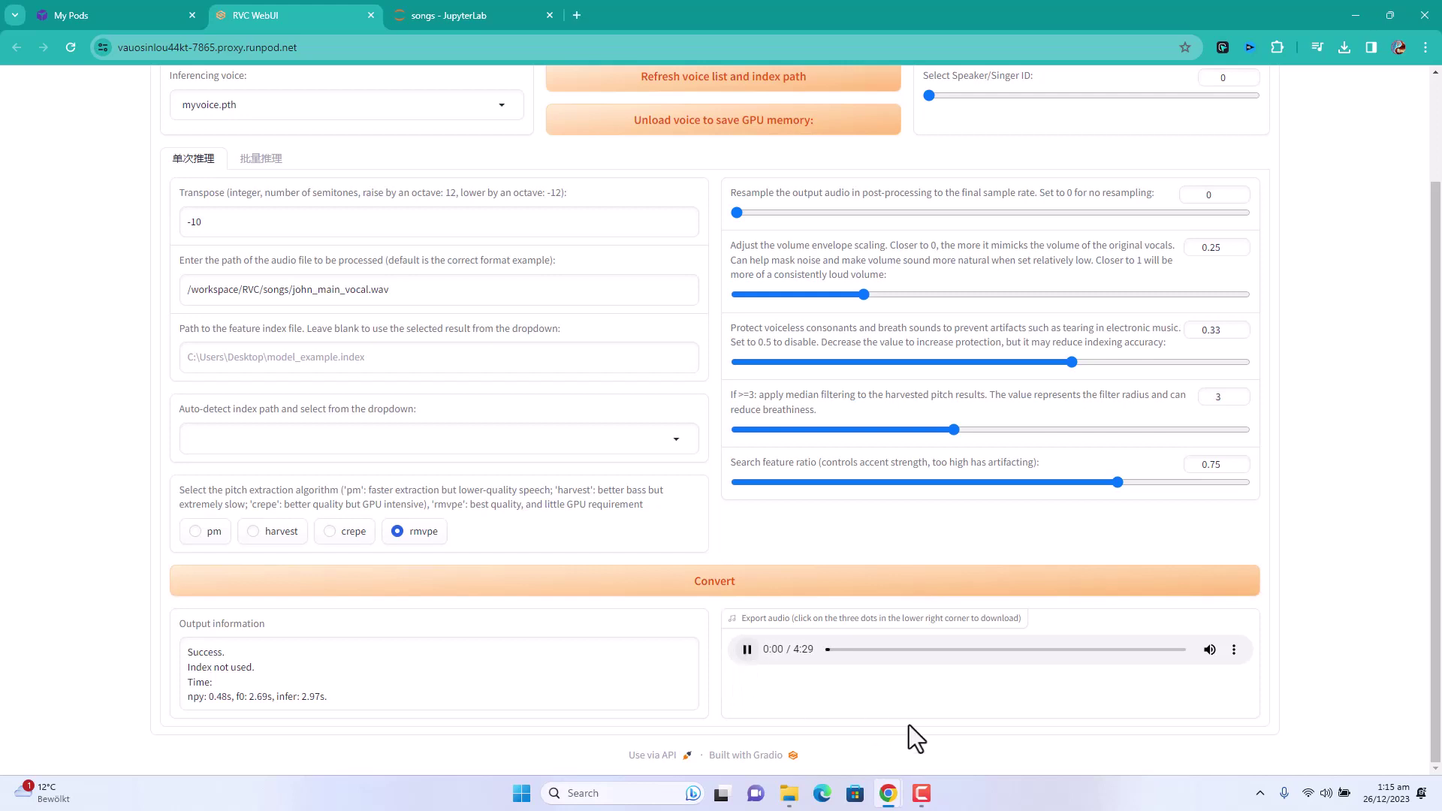
drag(839, 659, 858, 658)
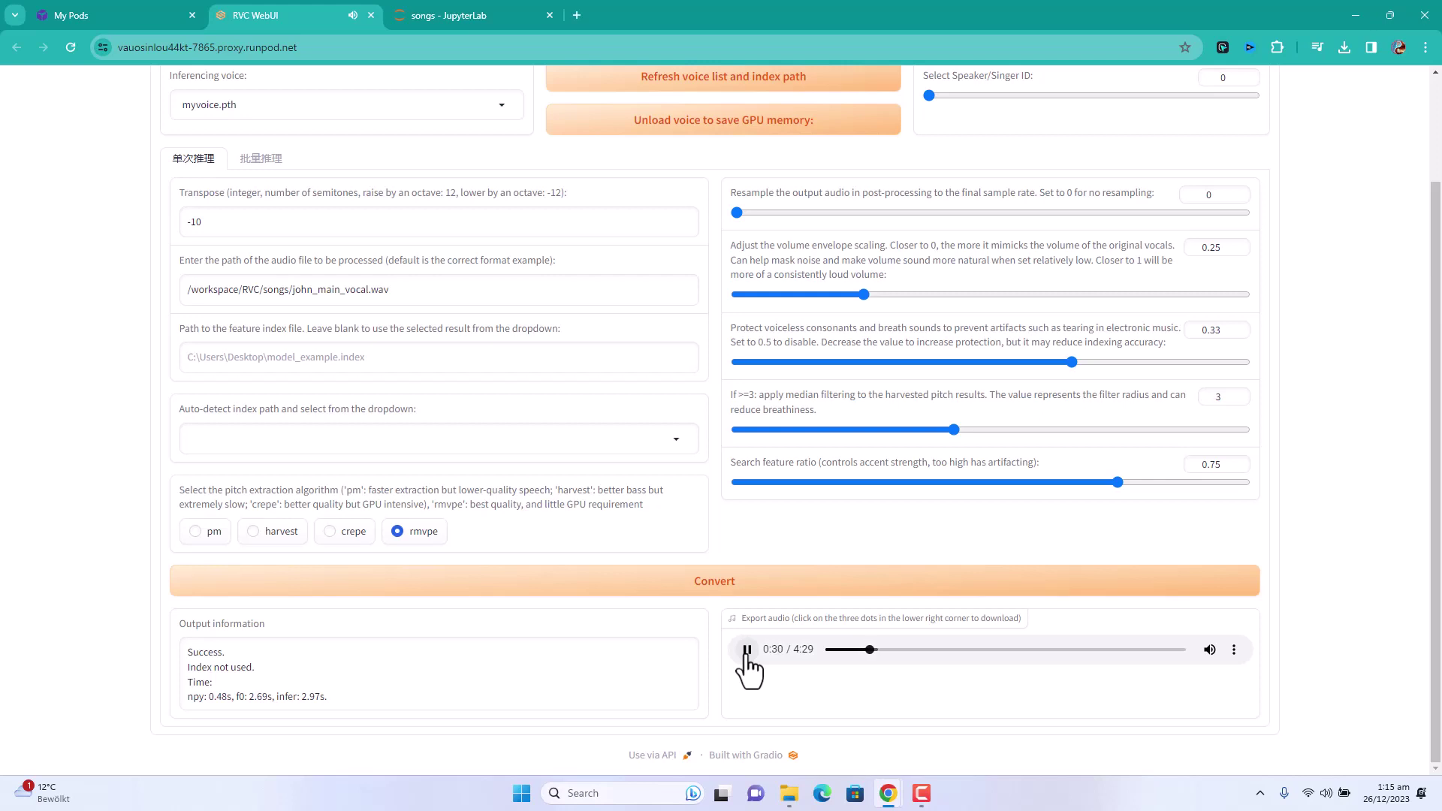
click(747, 650)
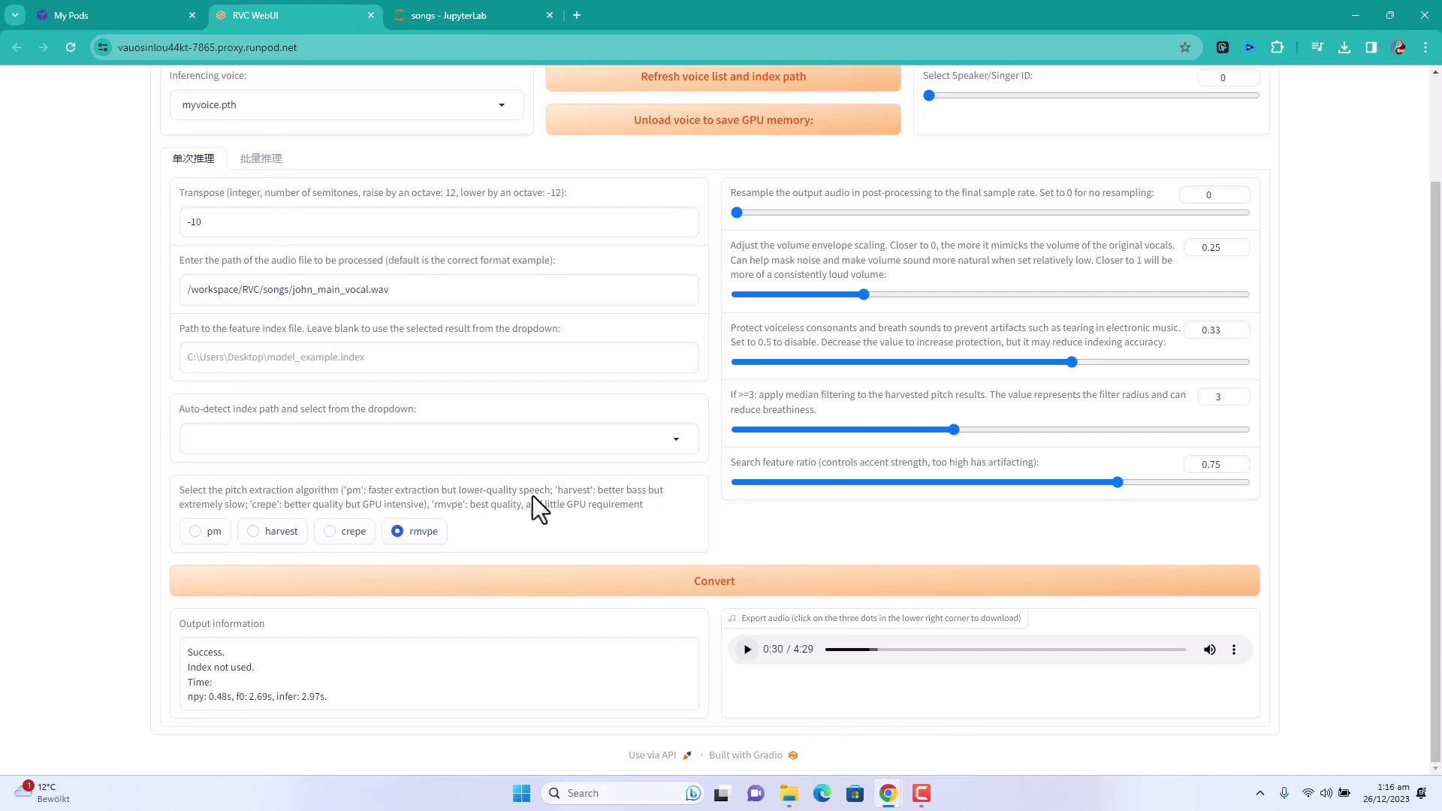
scroll(533, 495, up, 2)
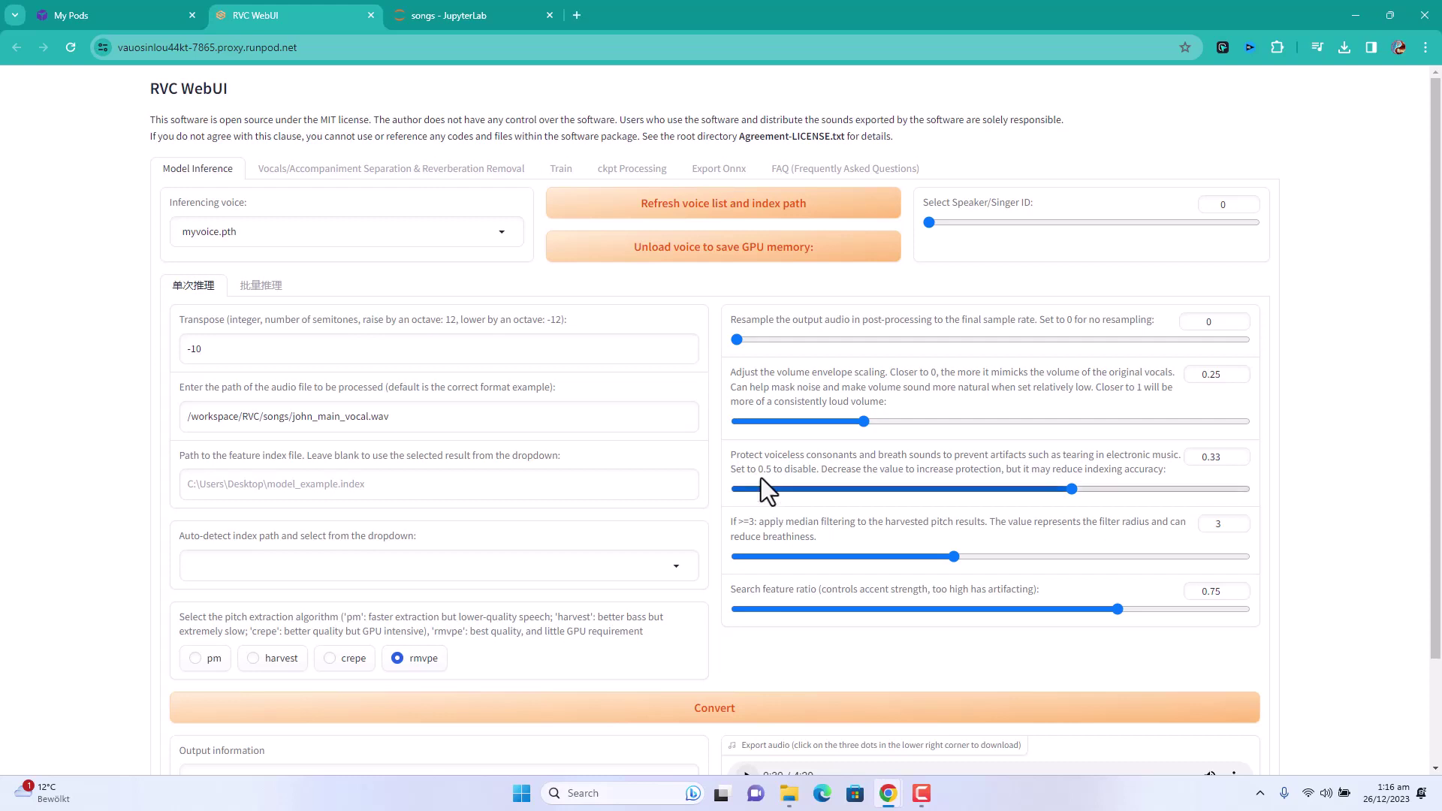
scroll(760, 478, down, 3)
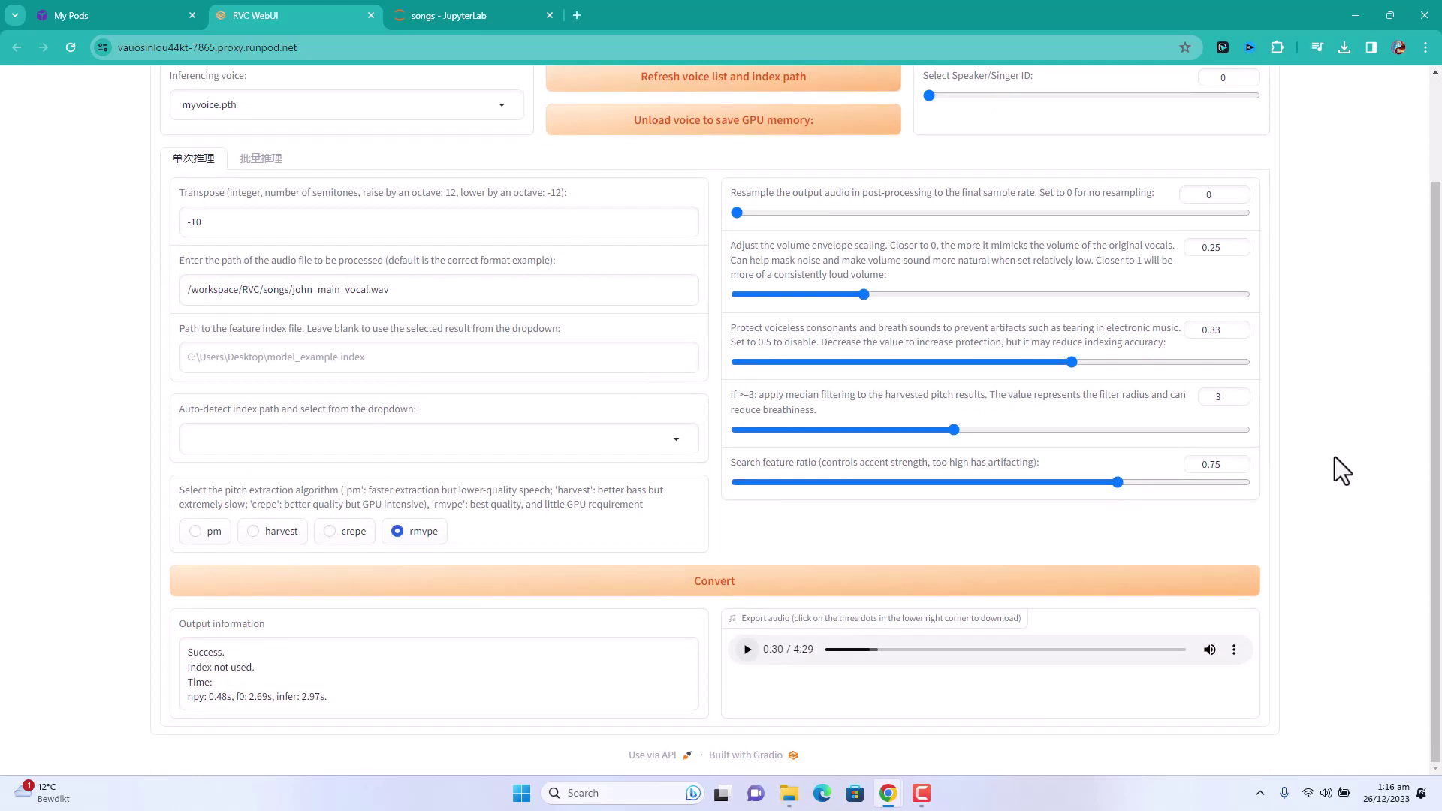
scroll(1374, 612, up, 3)
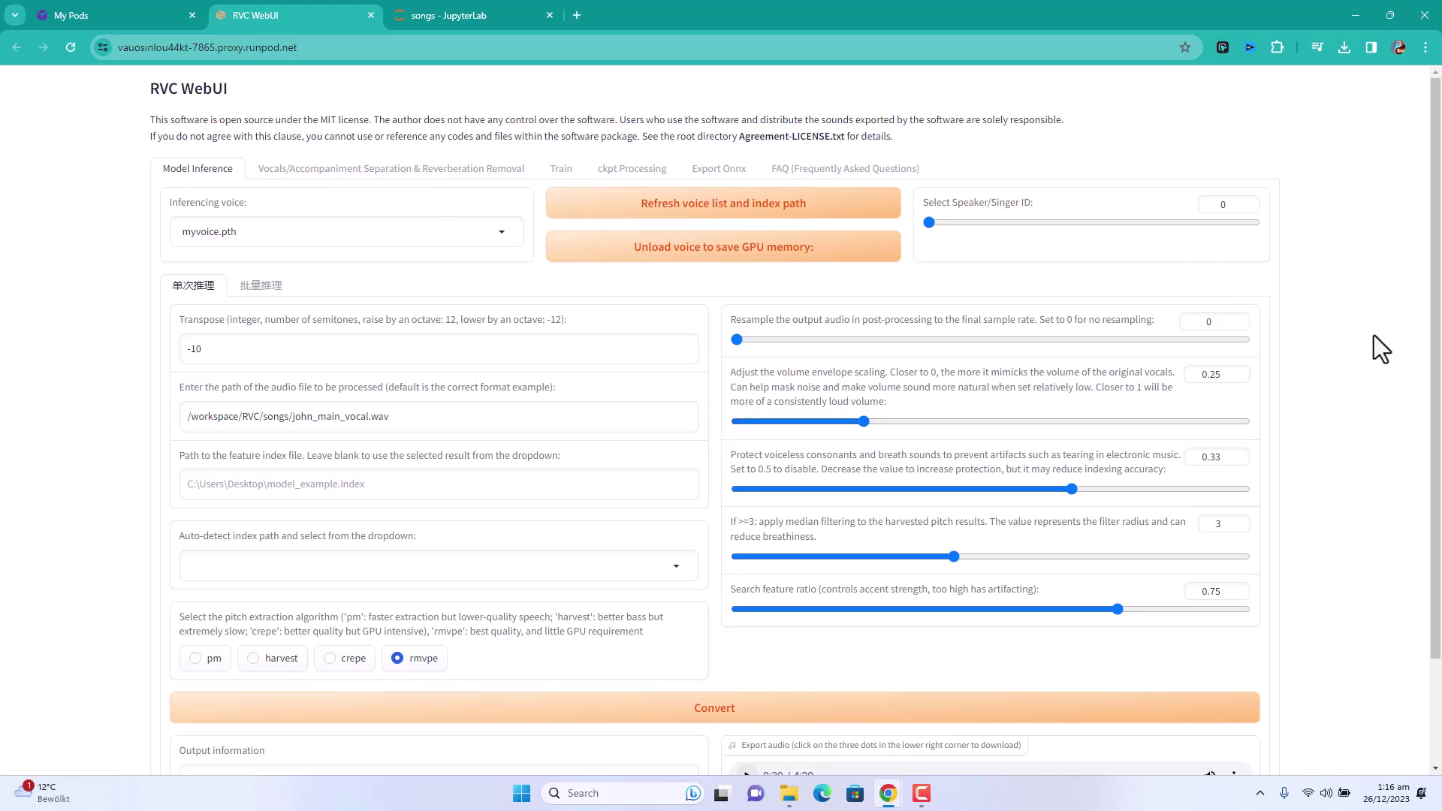
scroll(1373, 335, down, 3)
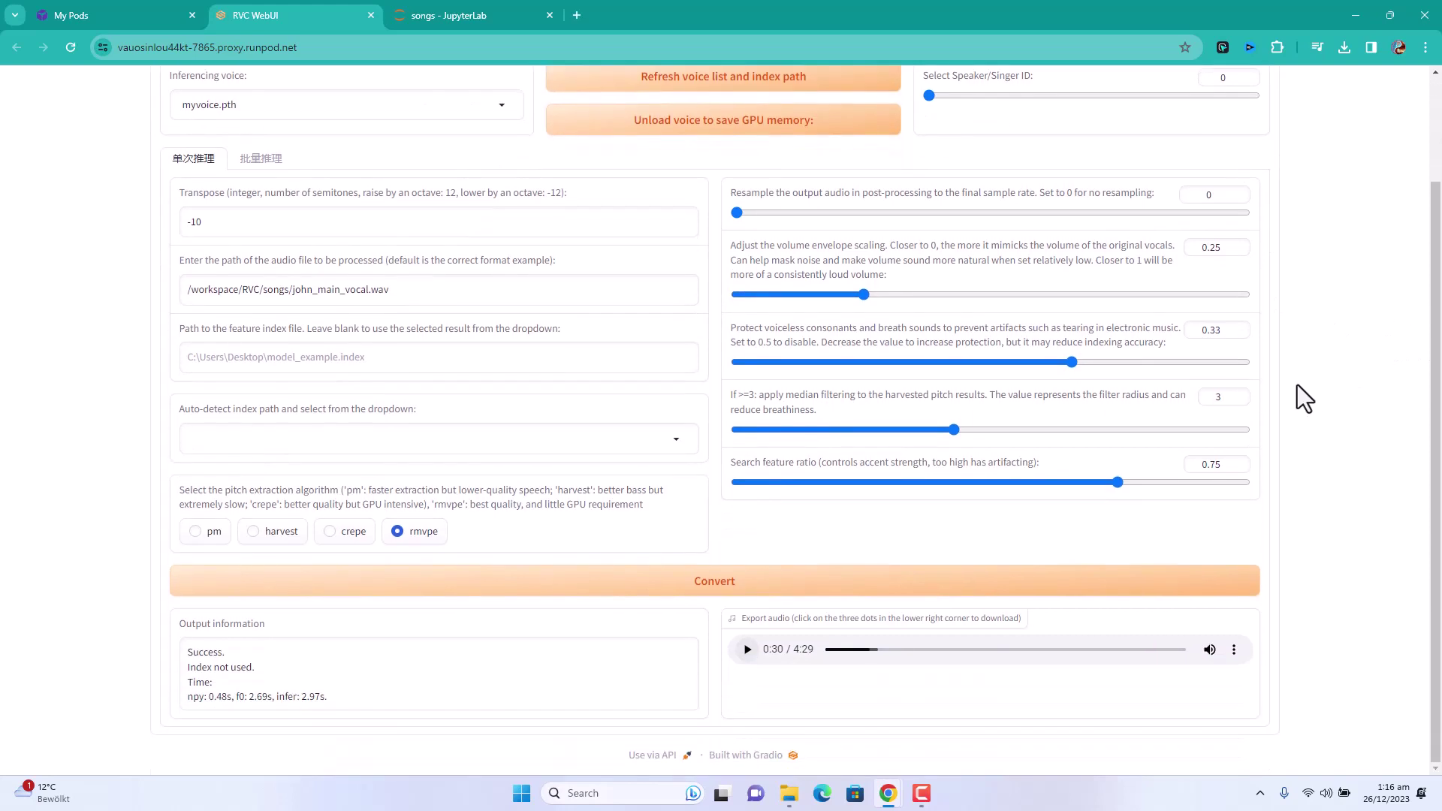
scroll(1296, 385, up, 3)
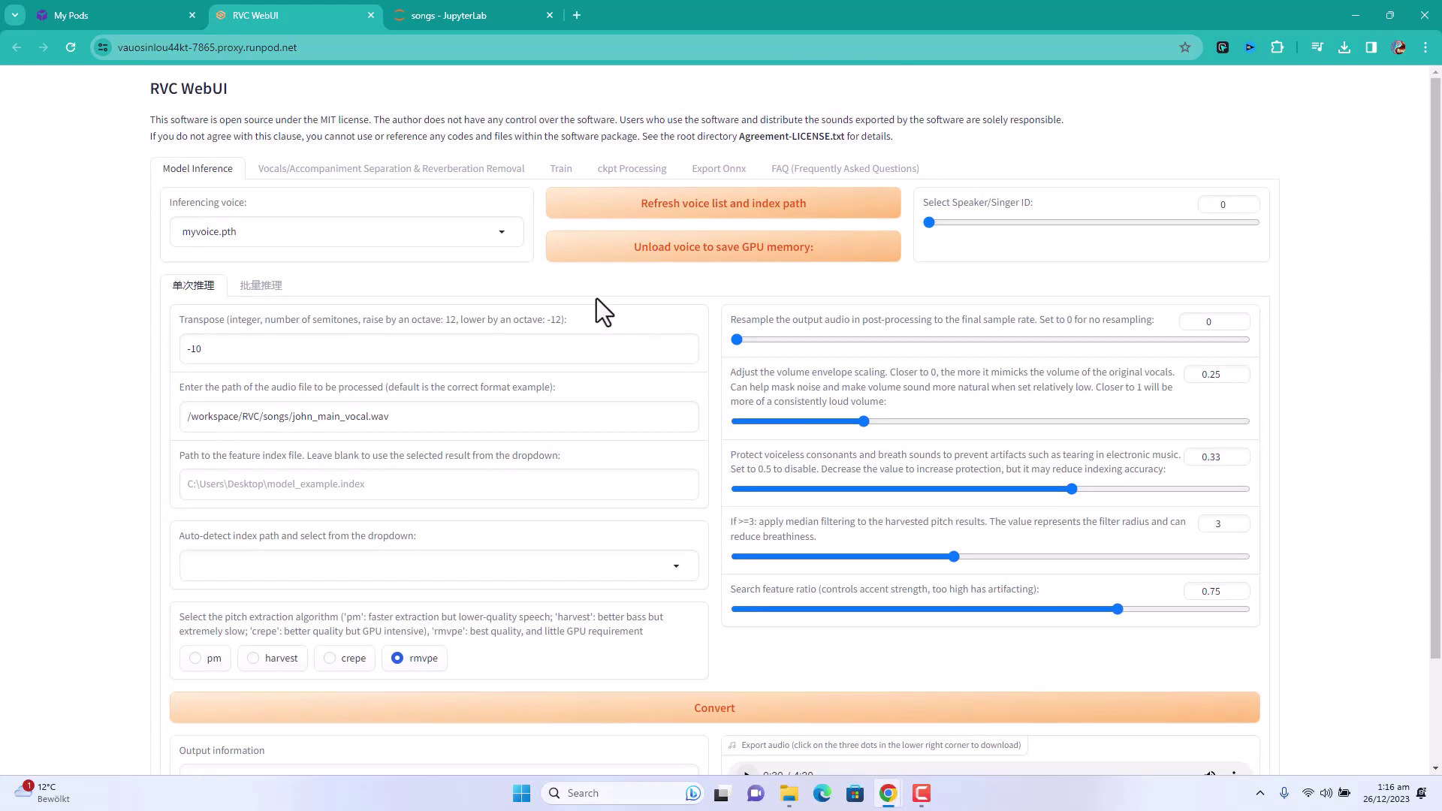